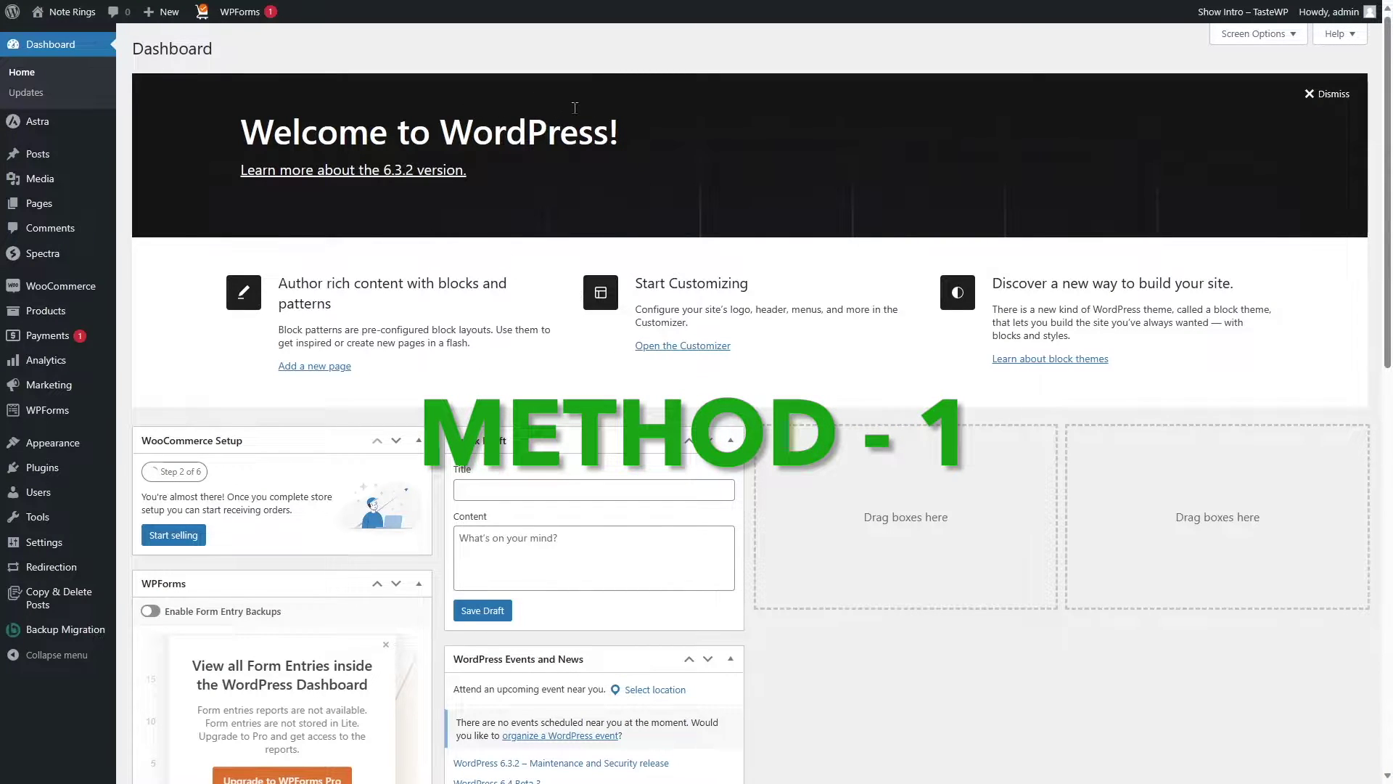
Step: Search 'xml sitemap' under Add New Plugins, then install and activate XML Sitemap Generator for Google
mouse_move(43, 467)
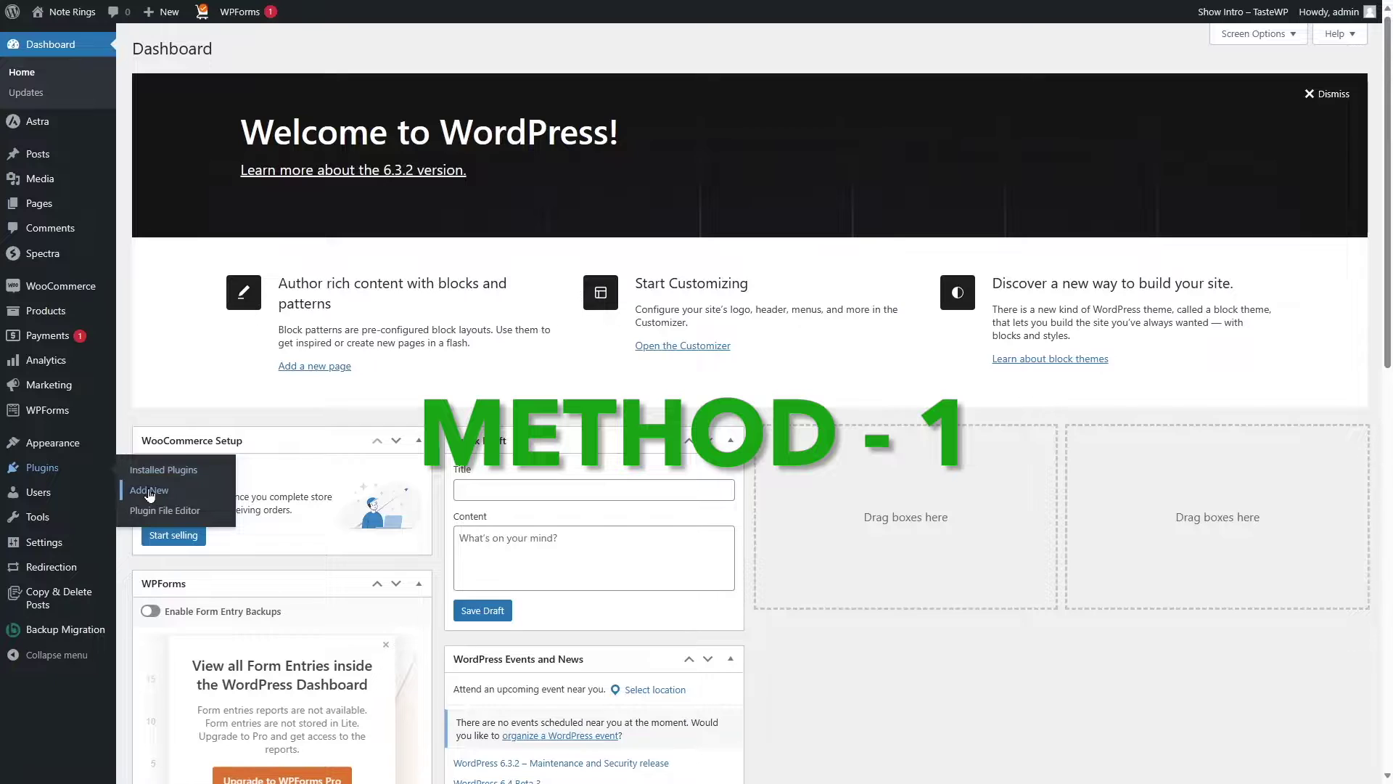
left_click(149, 492)
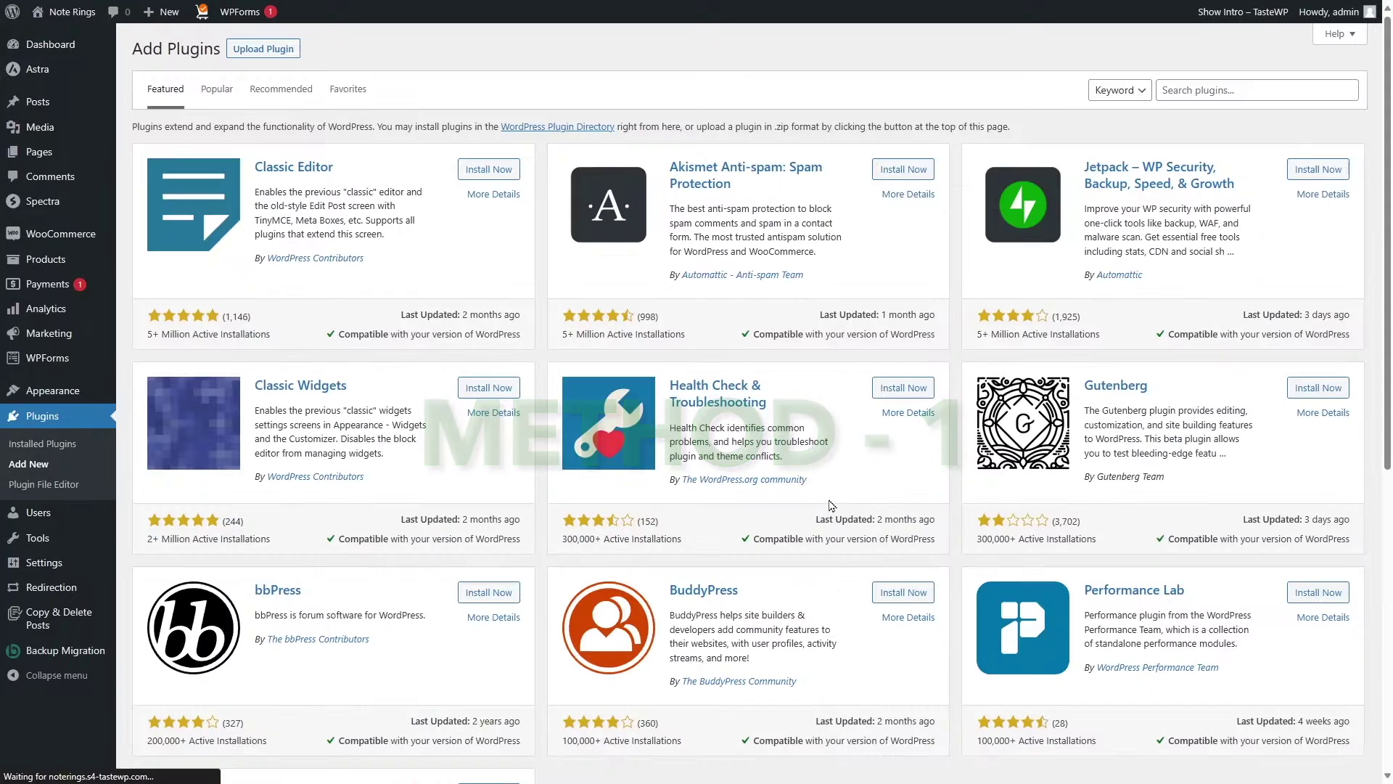
left_click(1252, 95)
type("xml sitemap")
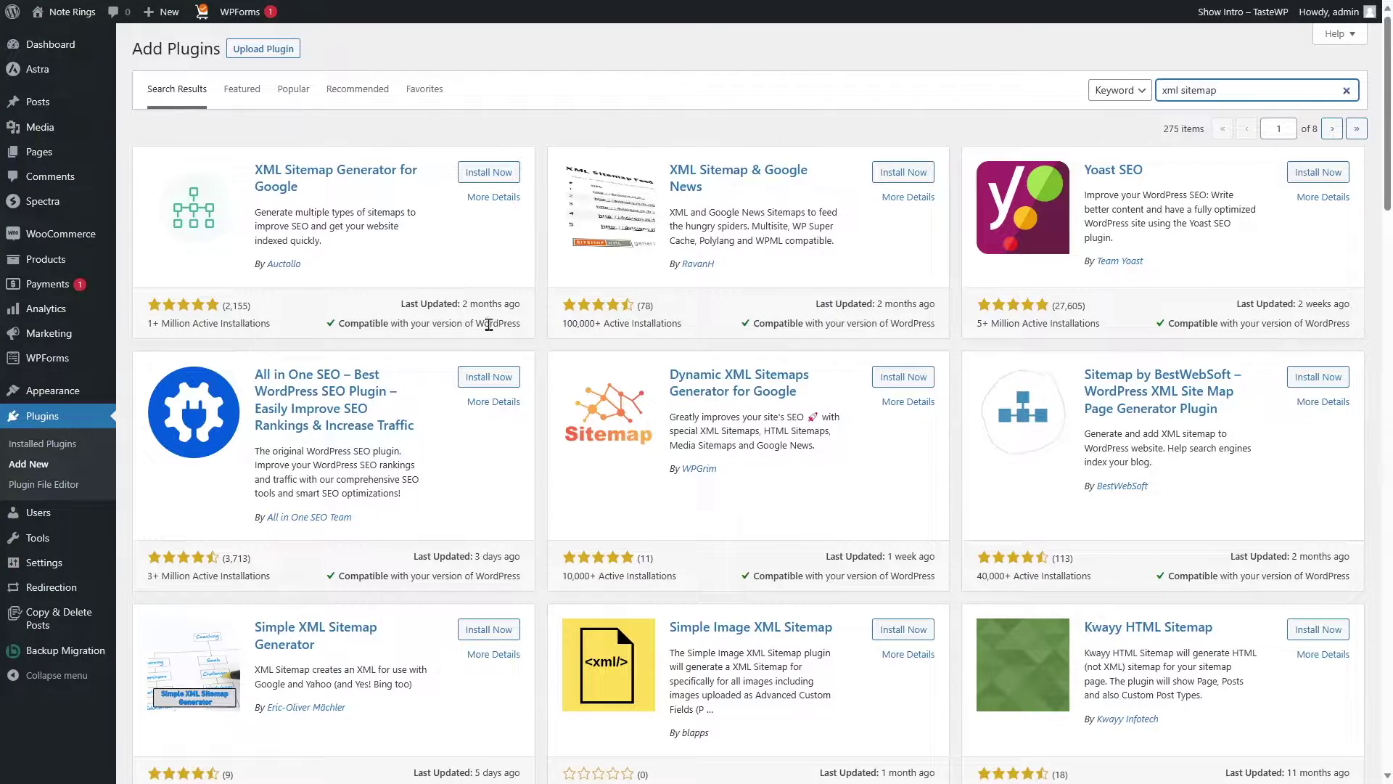
left_click(510, 177)
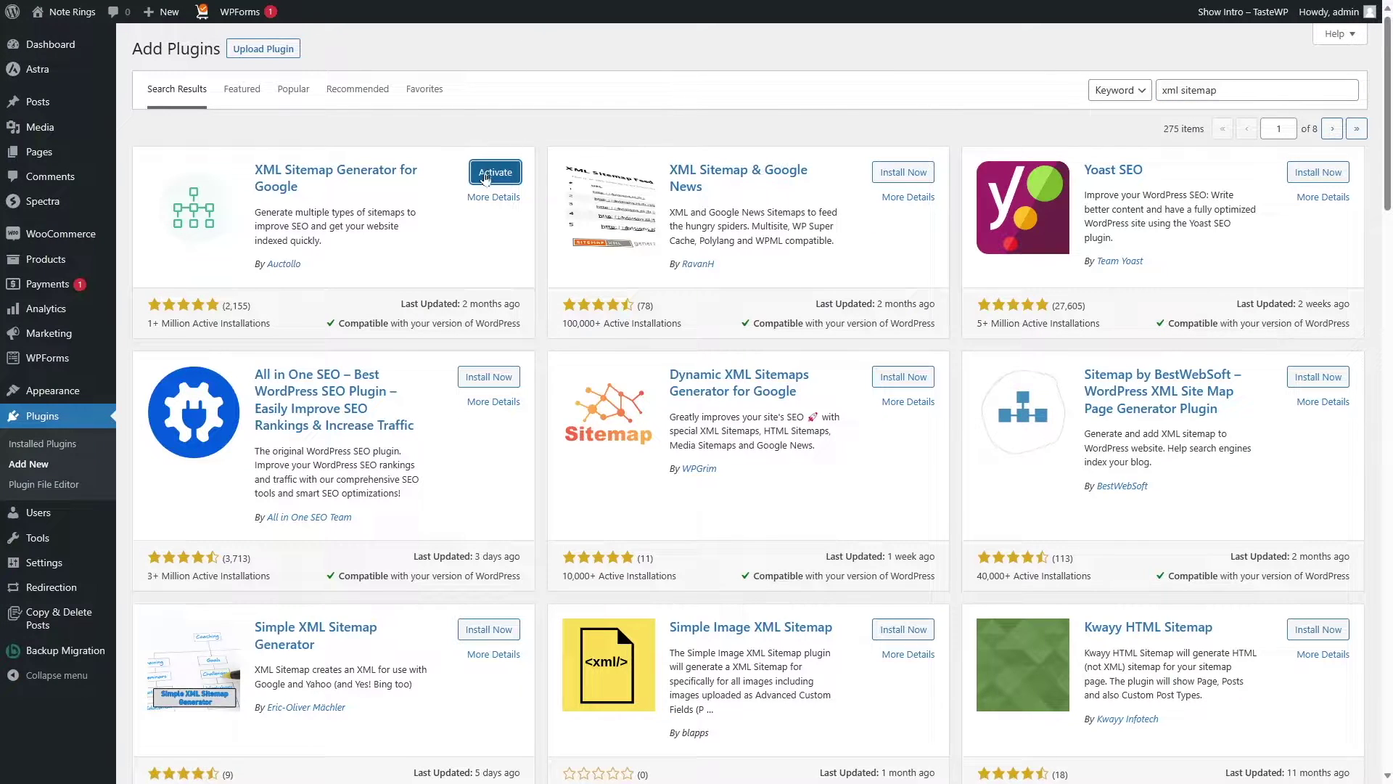
left_click(487, 178)
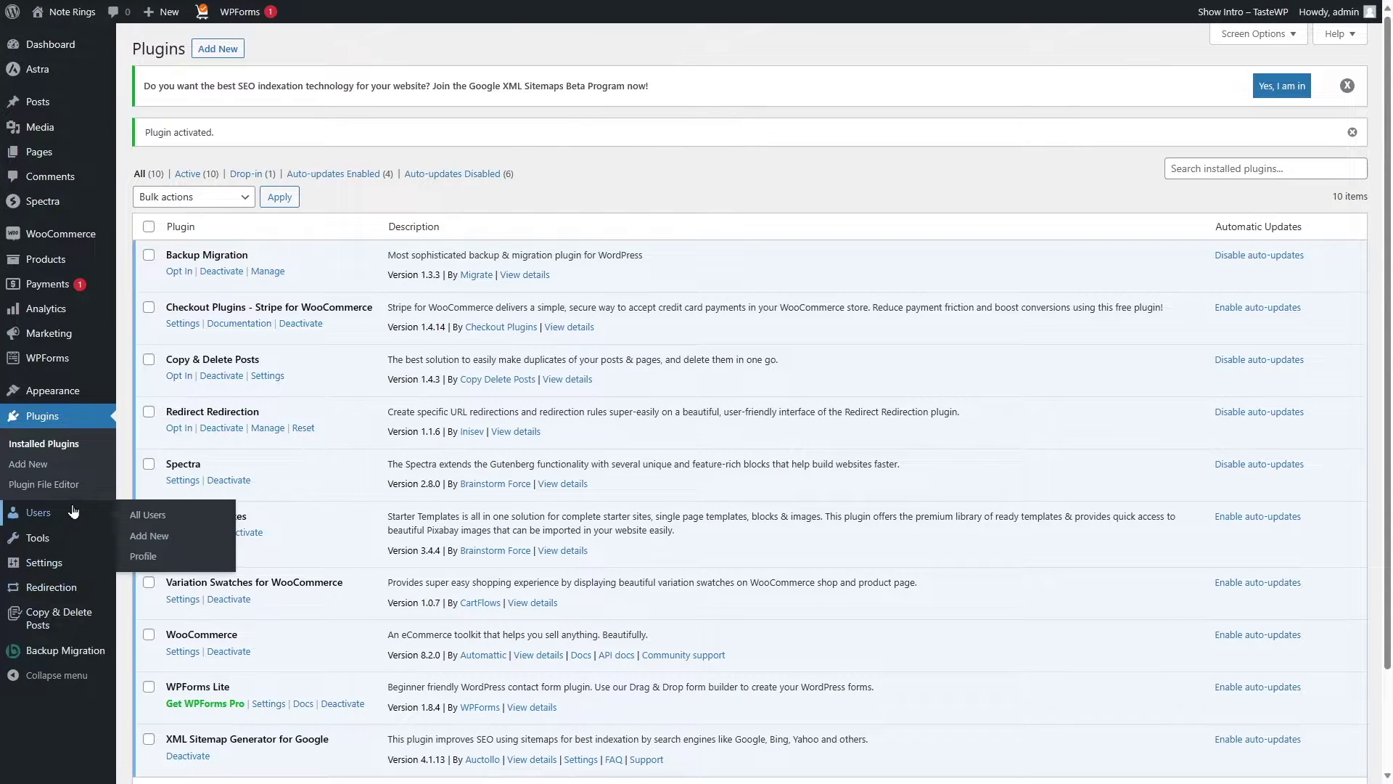
Step: Save the Permalinks settings, keeping the Post name structure selected
mouse_move(43, 565)
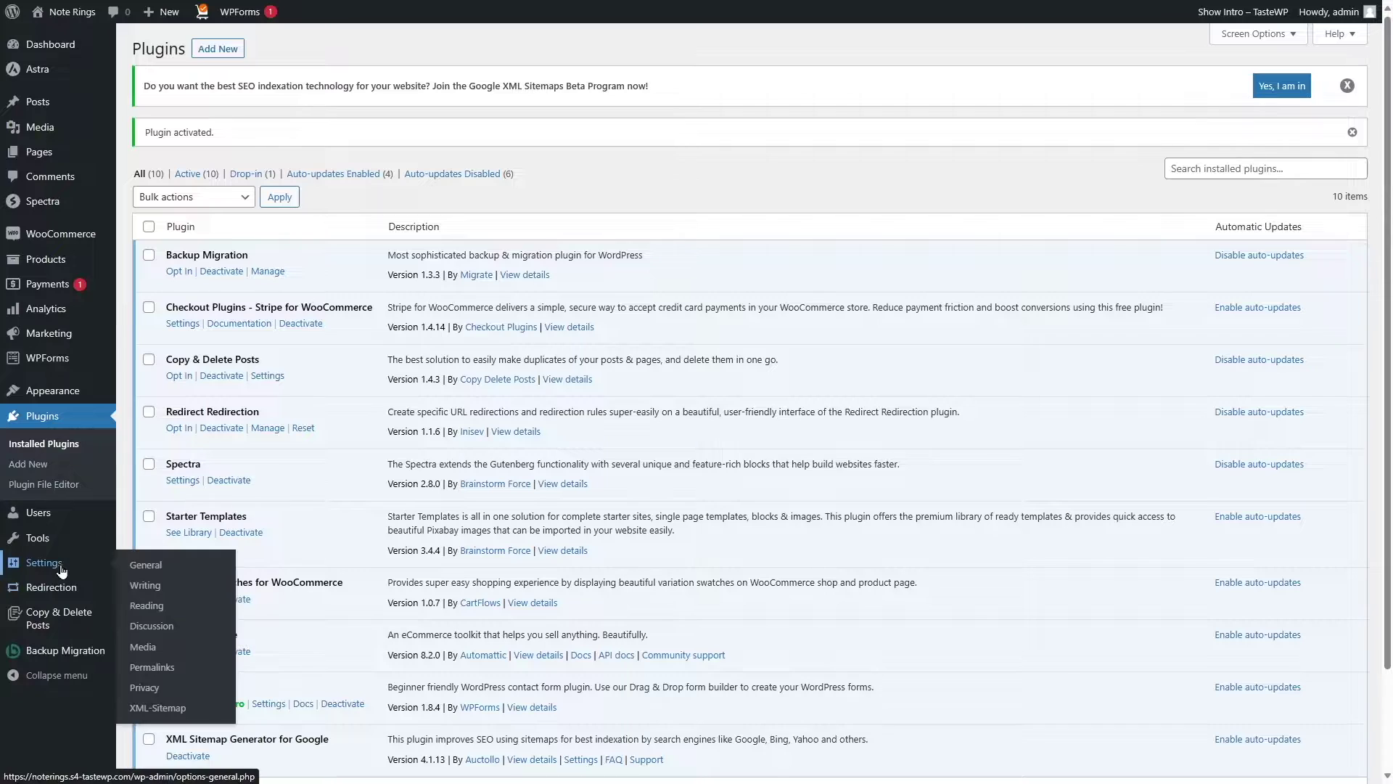
left_click(188, 672)
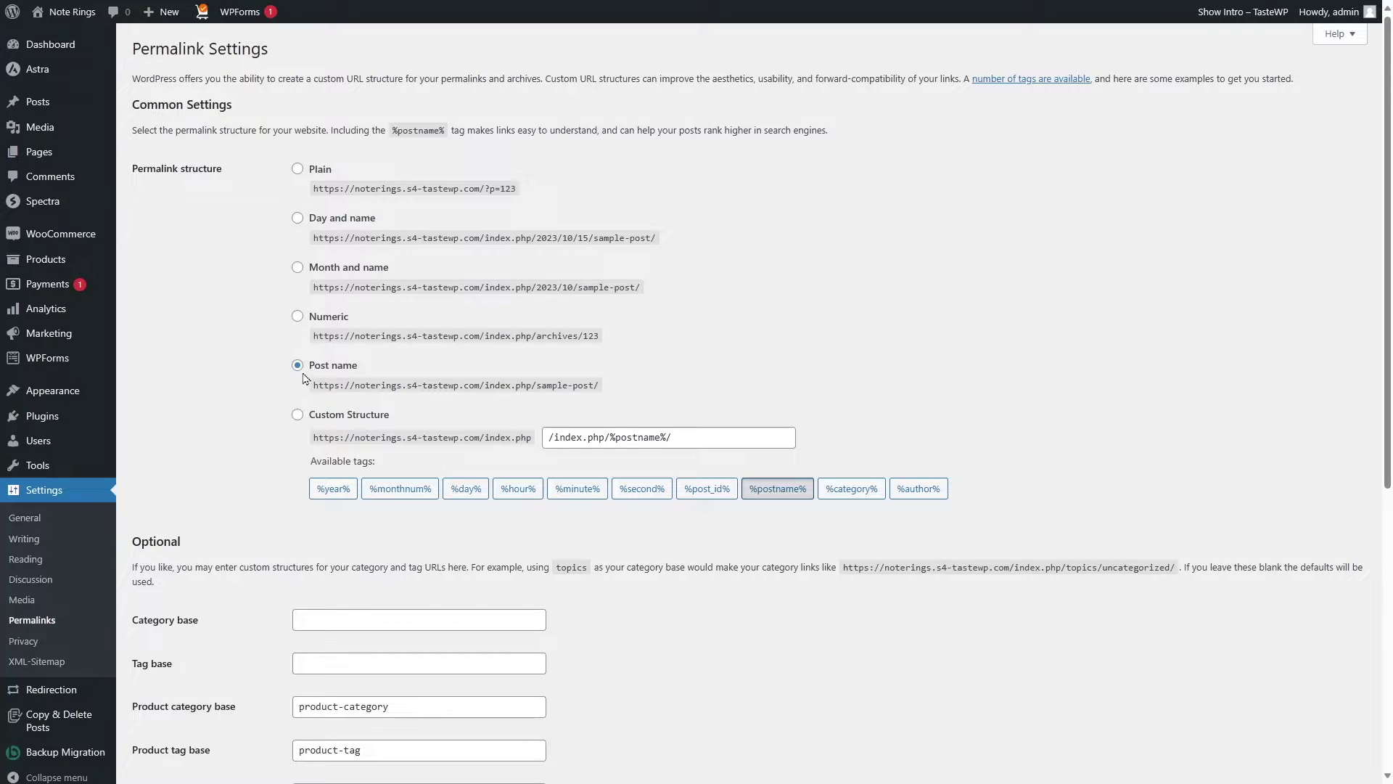
scroll(316, 380, "down", 6)
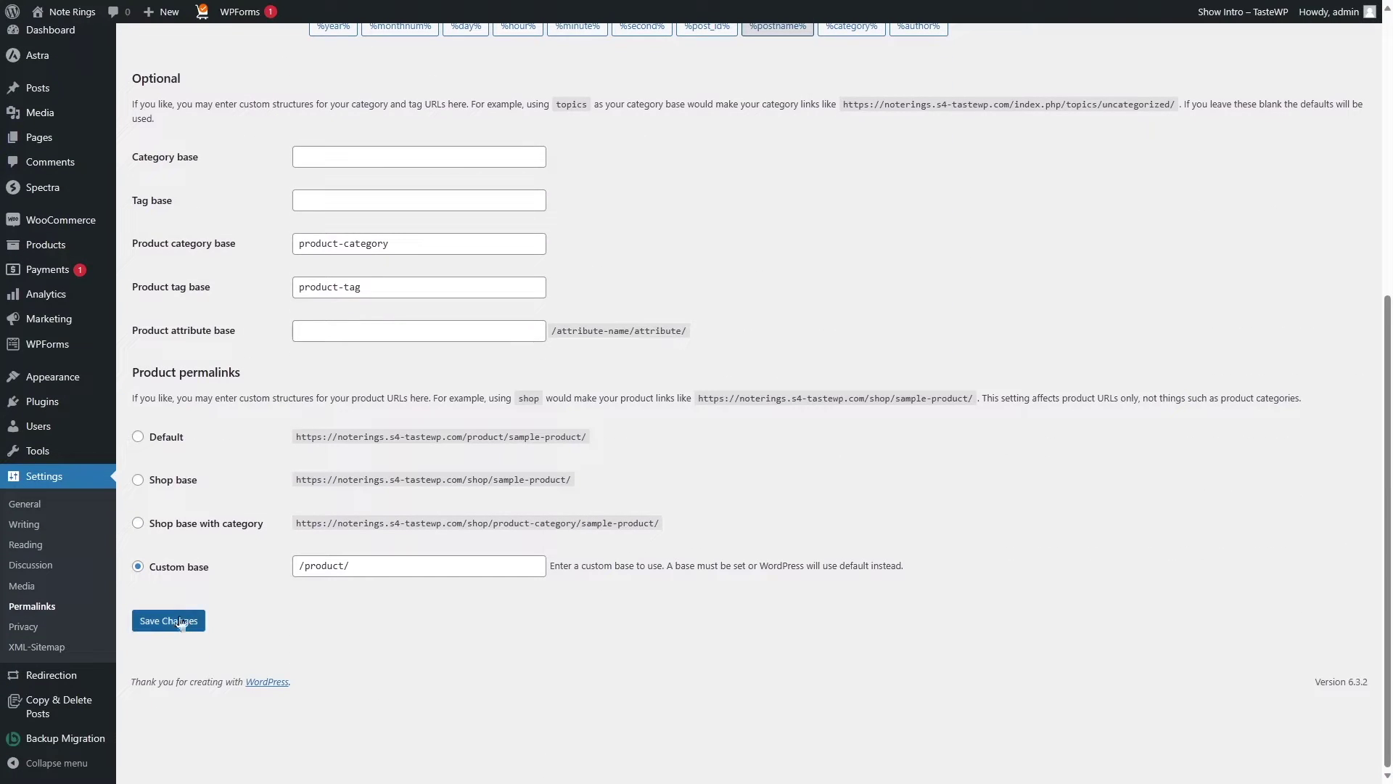
left_click(162, 622)
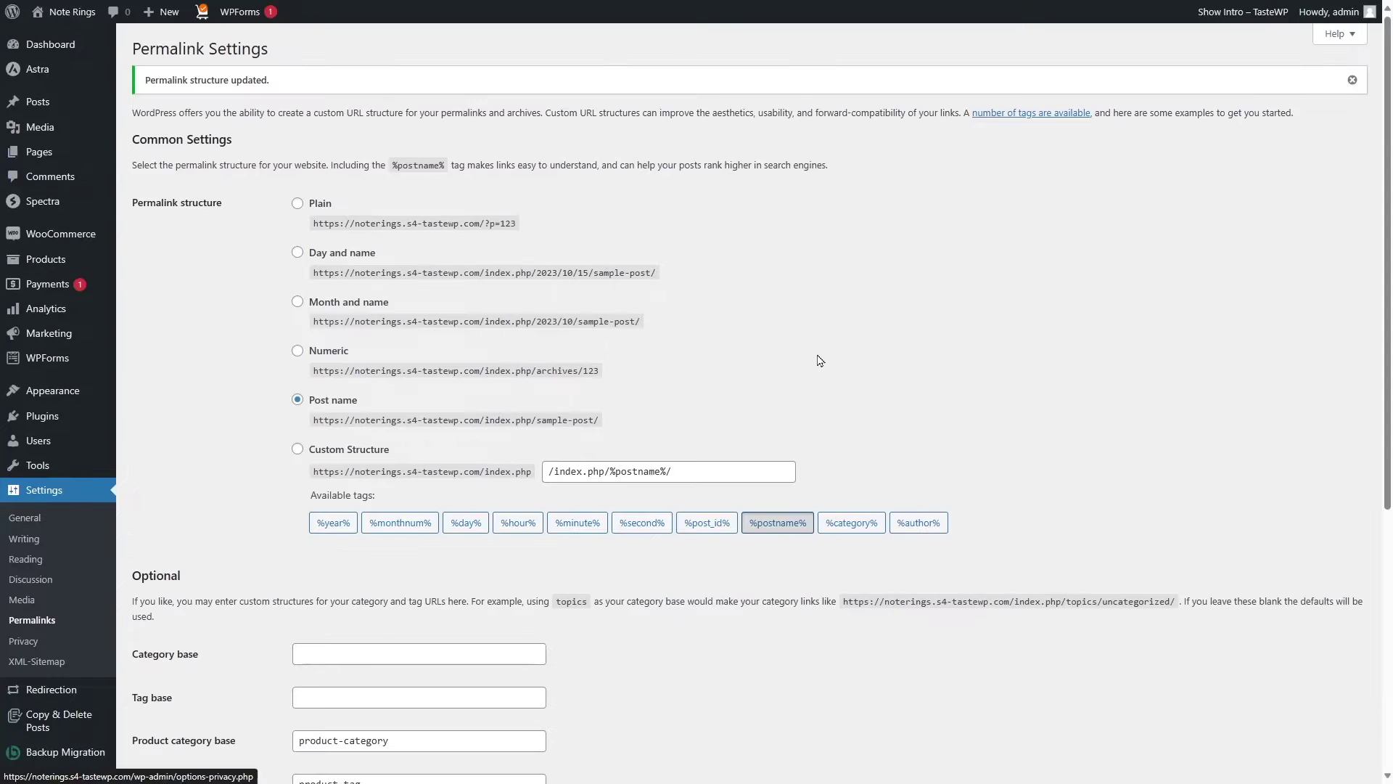
Step: Review the XML-Sitemap options, leaving categories and archives included in the sitemap content
left_click(40, 663)
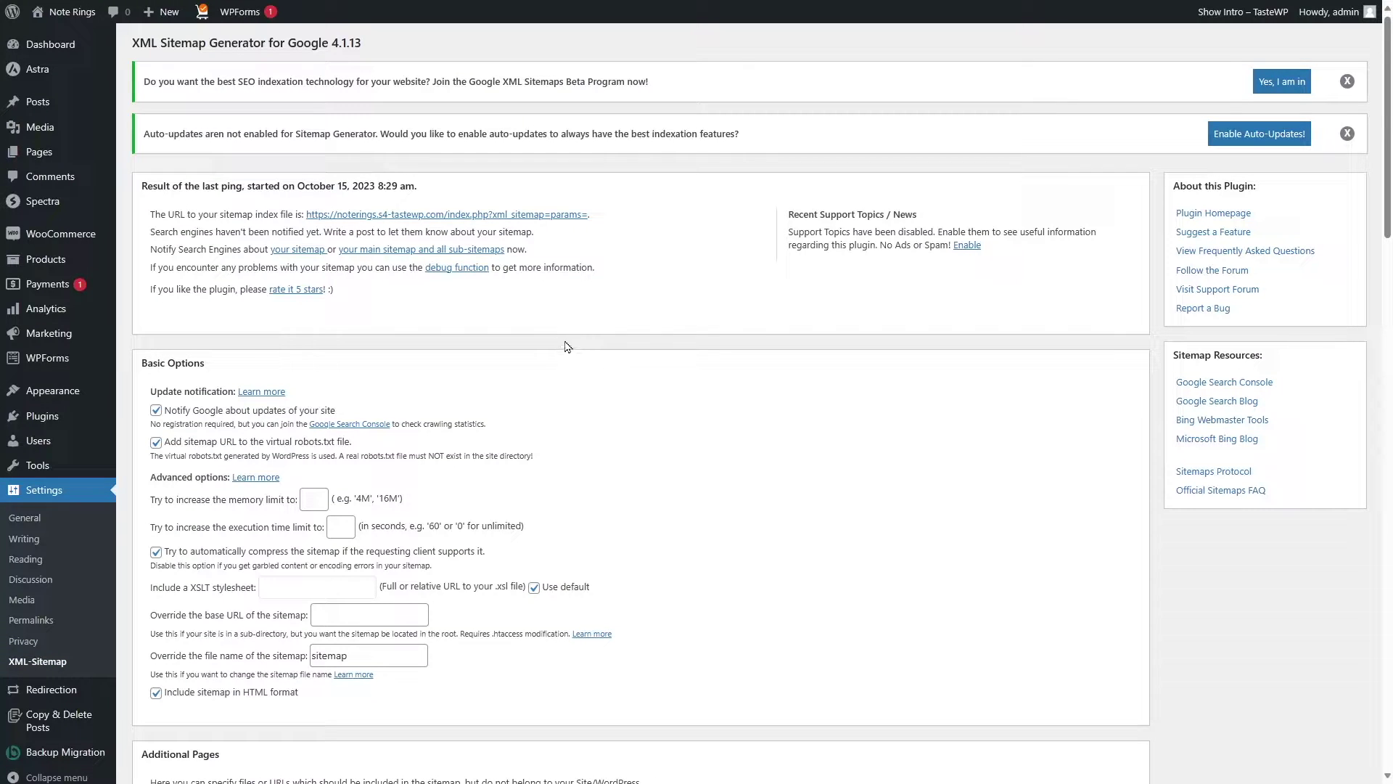
scroll(479, 341, "down", 10)
scroll(458, 363, "up", 10)
scroll(185, 232, "down", 3)
scroll(131, 298, "up", 2)
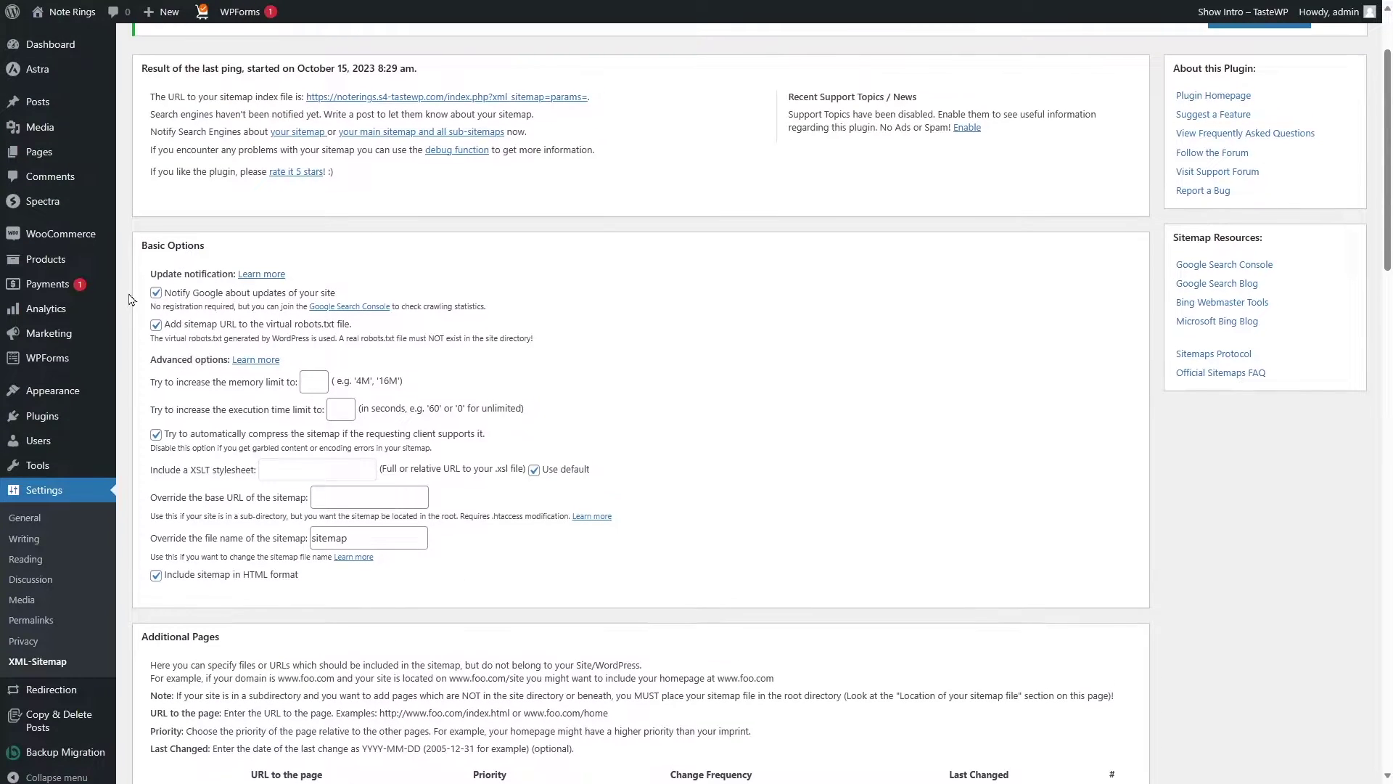
scroll(355, 393, "down", 10)
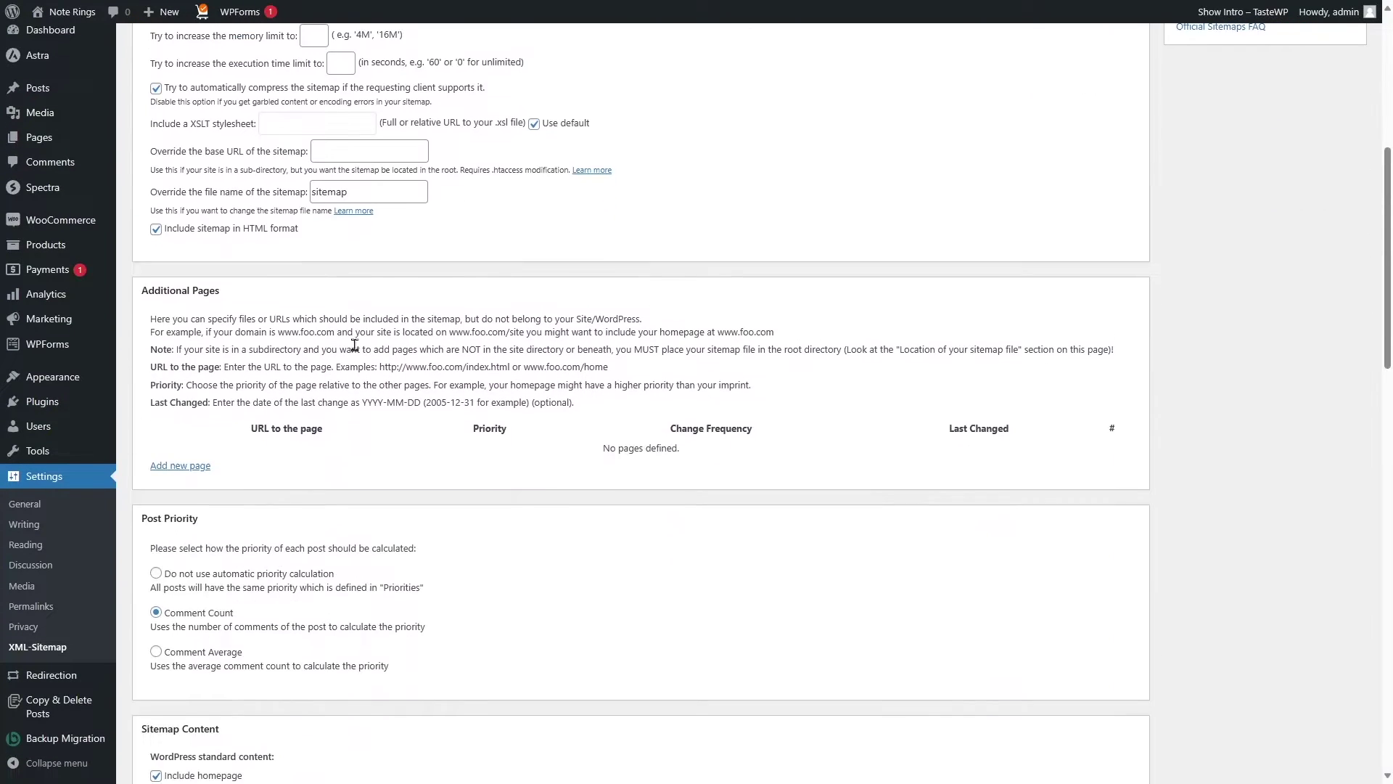
scroll(348, 347, "down", 3)
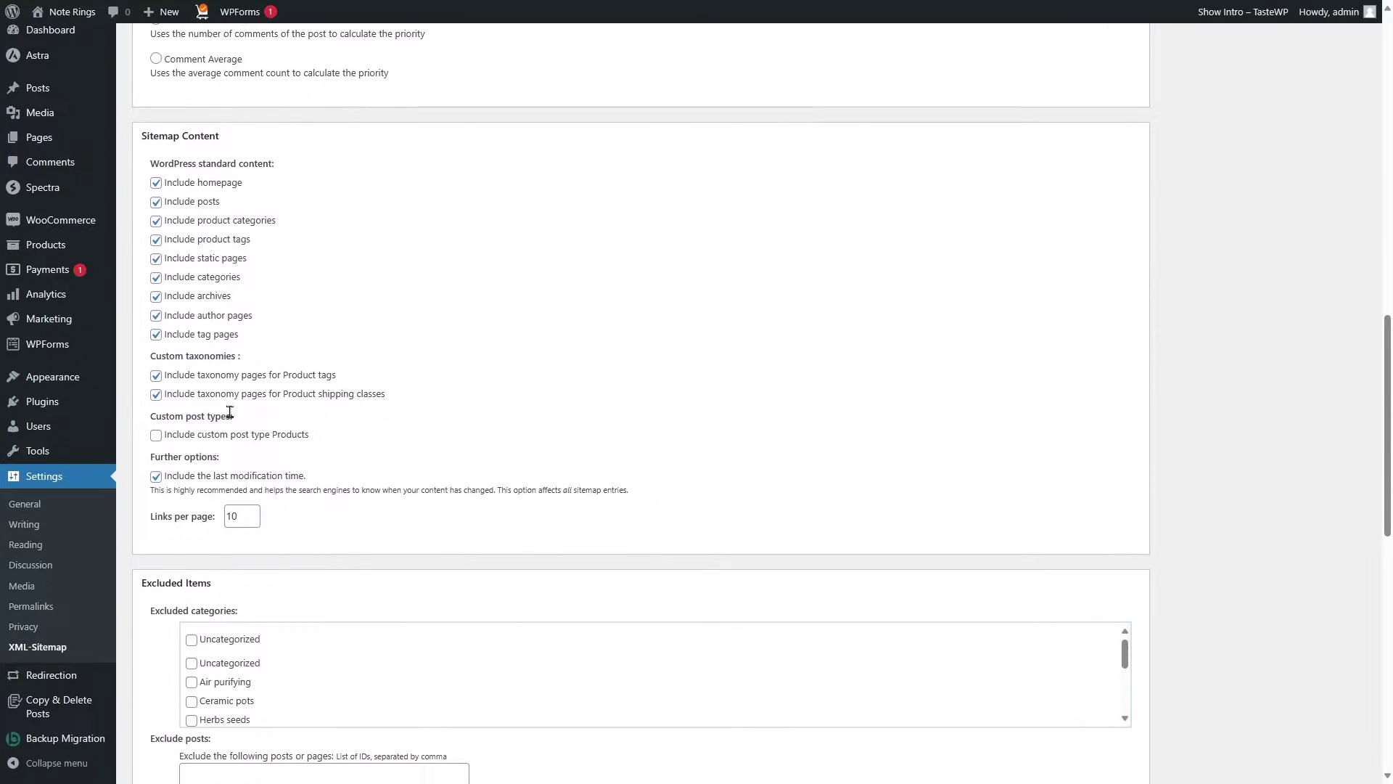
left_click(206, 276)
left_click(204, 297)
left_click(228, 276)
left_click(223, 296)
scroll(280, 457, "down", 3)
scroll(280, 457, "up", 3)
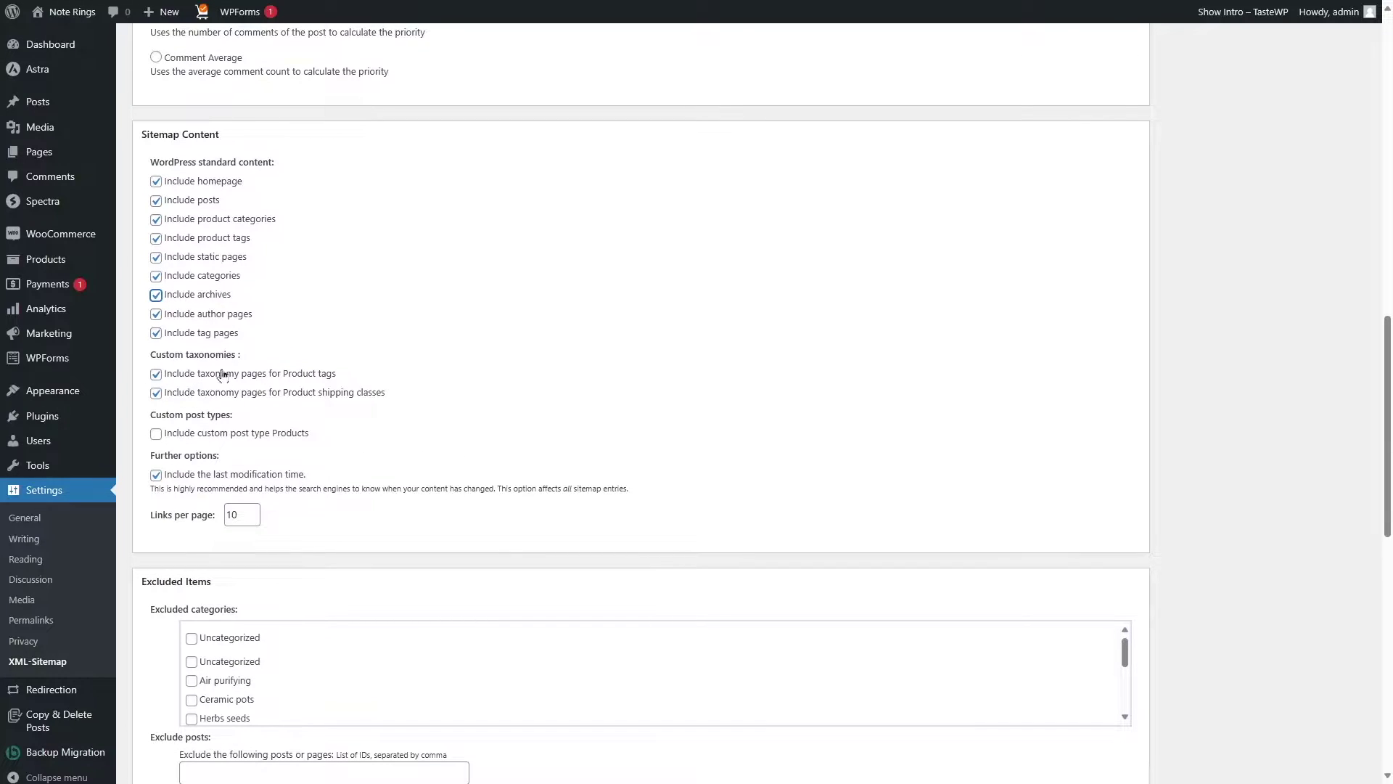
scroll(231, 367, "down", 3)
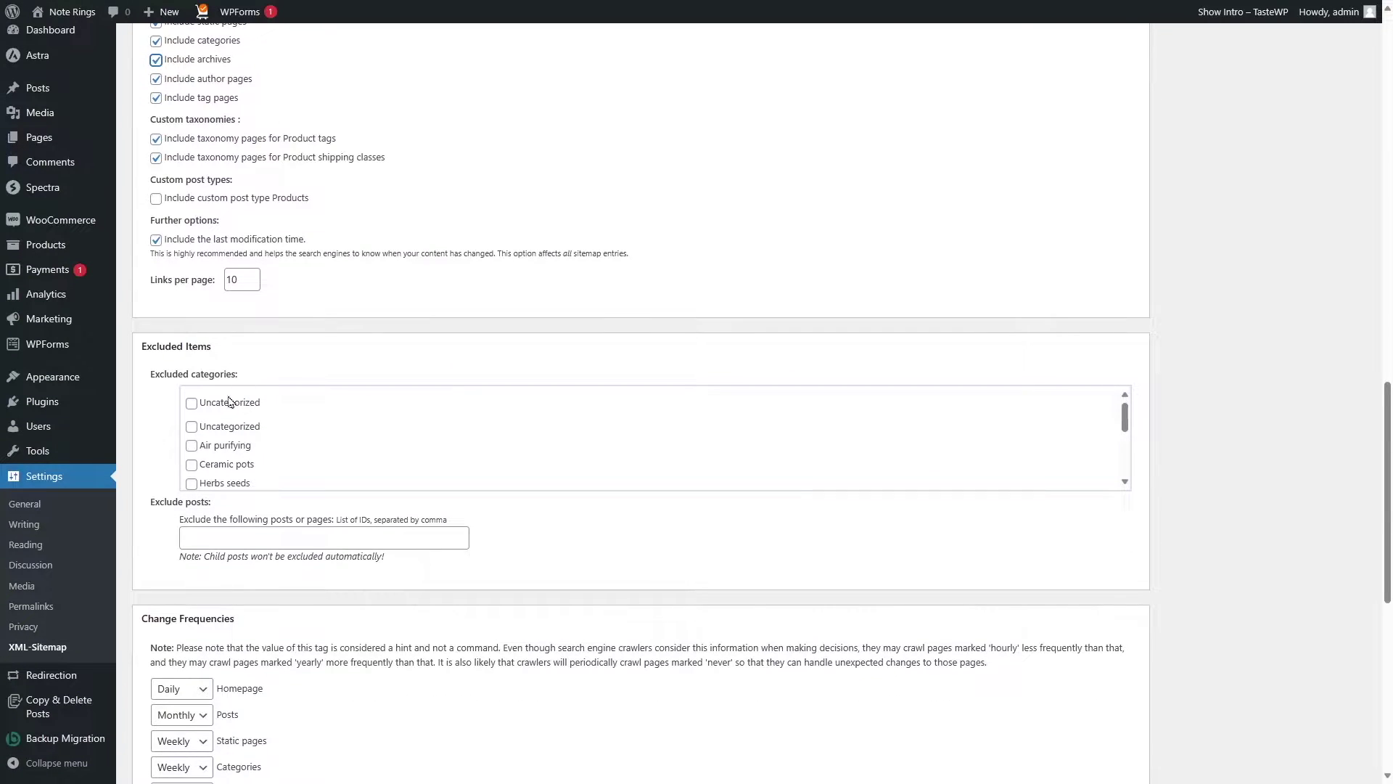
Step: Exclude both Uncategorized categories from the sitemap and update the options
left_click(192, 402)
left_click(191, 426)
scroll(286, 429, "down", 1)
scroll(283, 432, "down", 3)
scroll(265, 434, "up", 3)
scroll(264, 431, "up", 2)
scroll(265, 441, "up", 1)
scroll(265, 440, "down", 3)
scroll(573, 595, "down", 8)
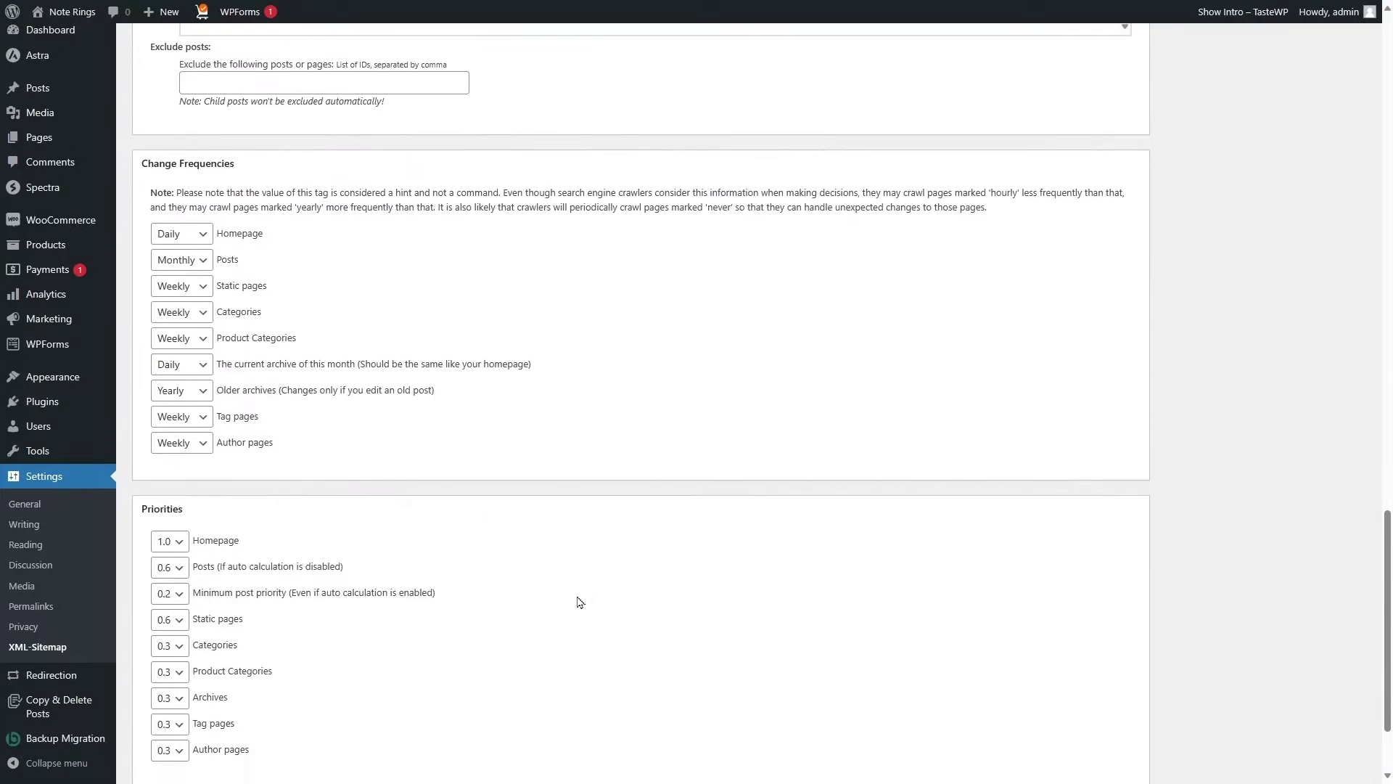
left_click(161, 695)
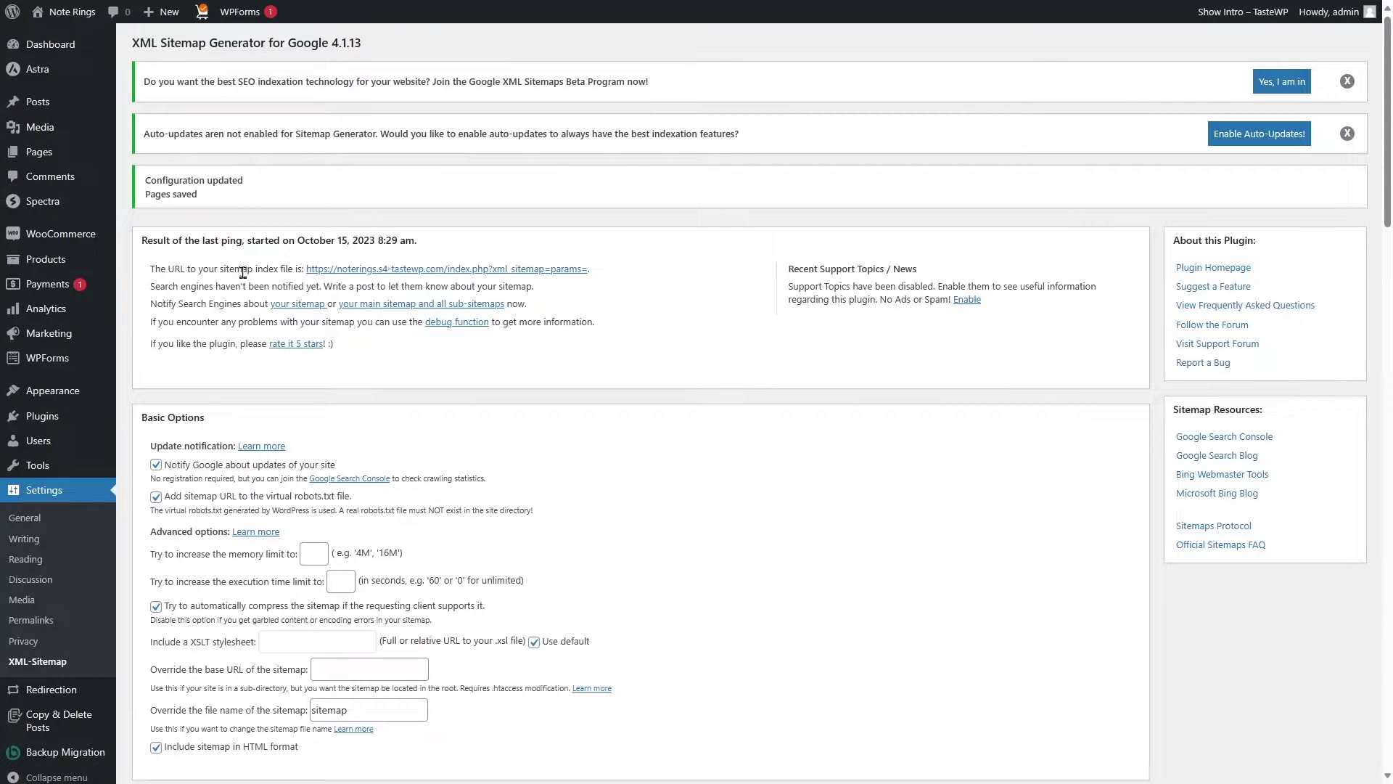
Step: View the XML Sitemap Index with its five sub-sitemaps, then return to the Dashboard
left_click(491, 270)
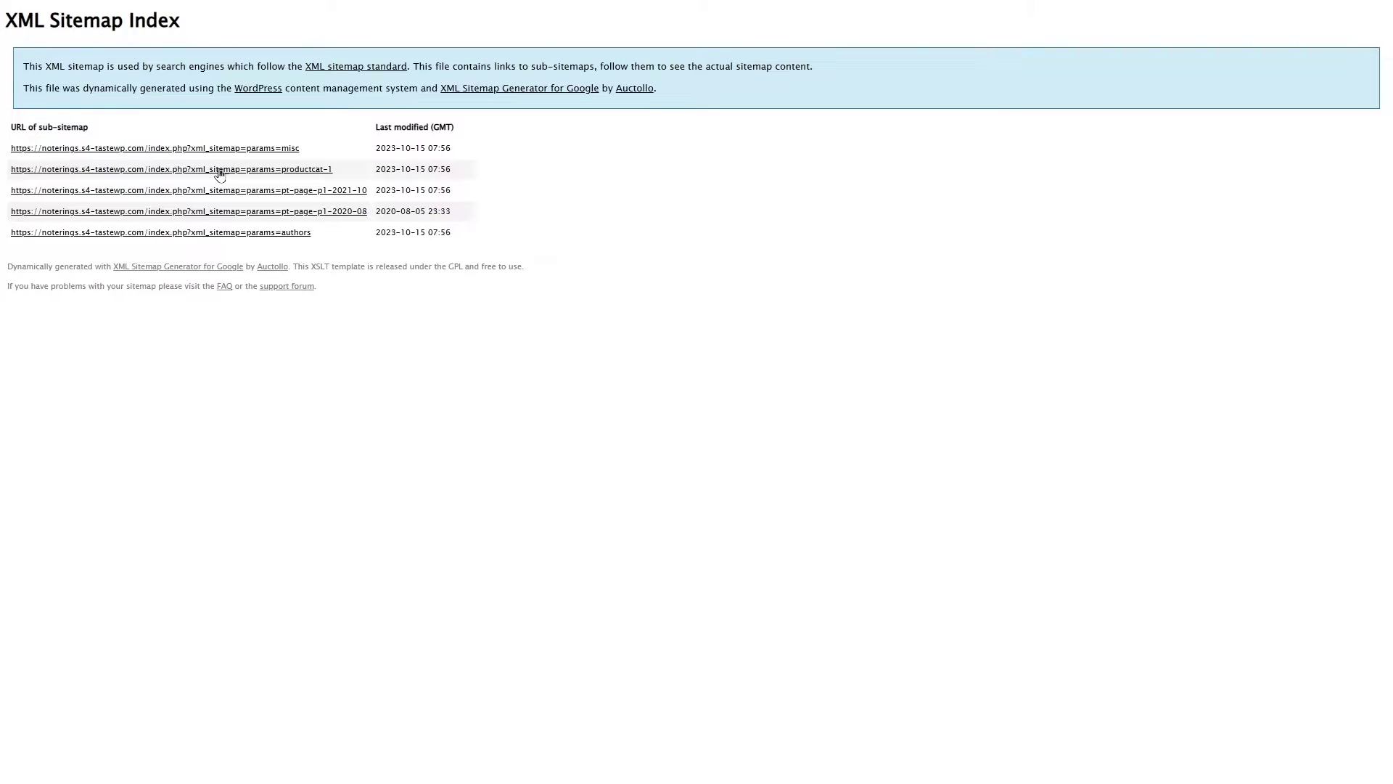
left_click(288, 171)
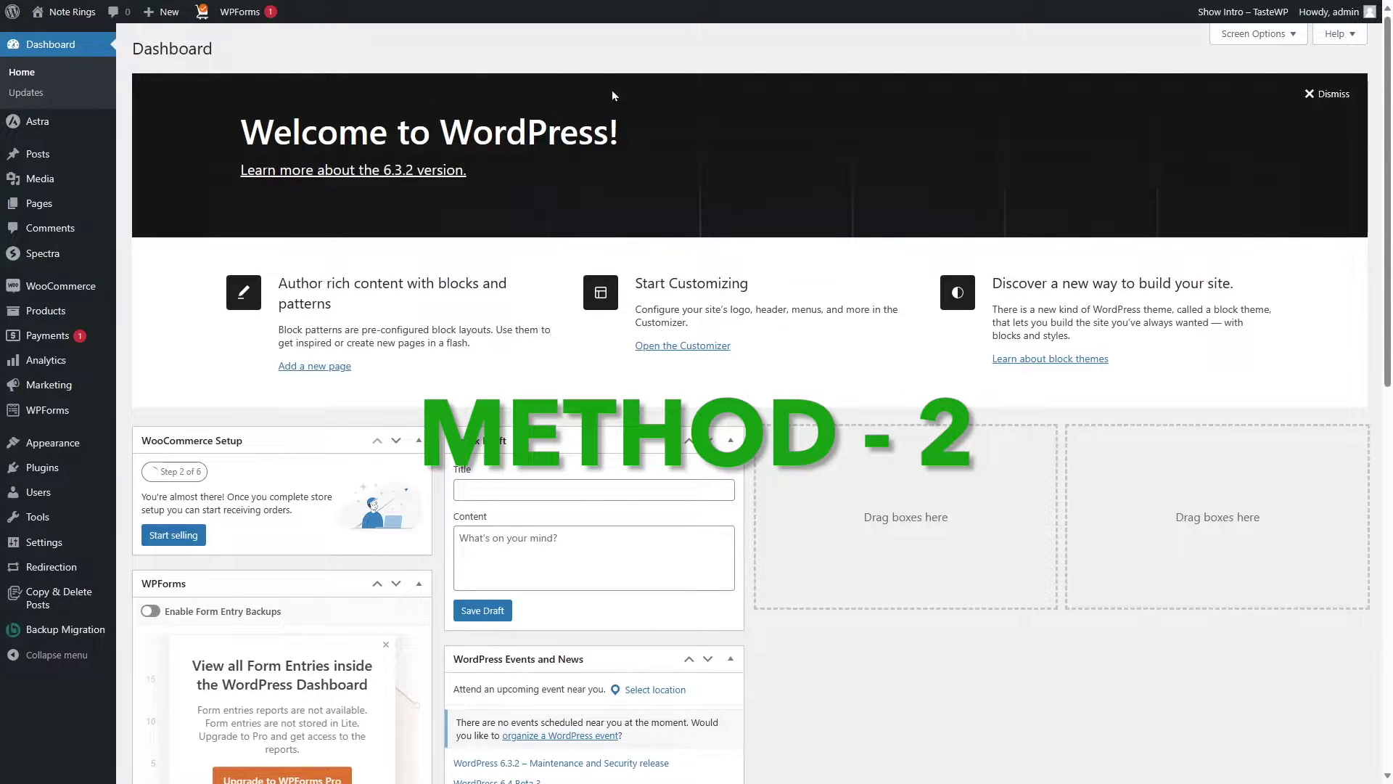
Step: Search 'yoast', install and activate Yoast SEO, and skip its first-time configuration
mouse_move(33, 470)
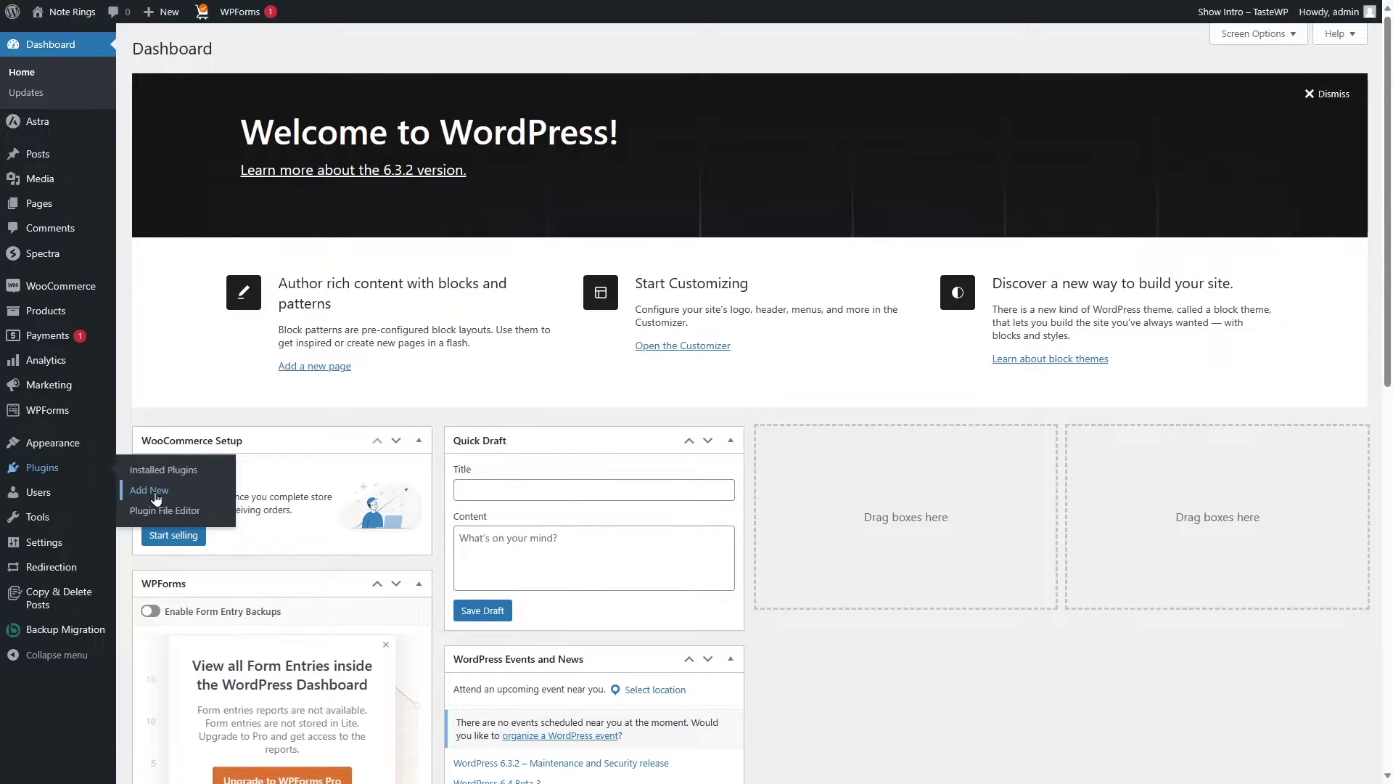
left_click(155, 496)
left_click(1212, 84)
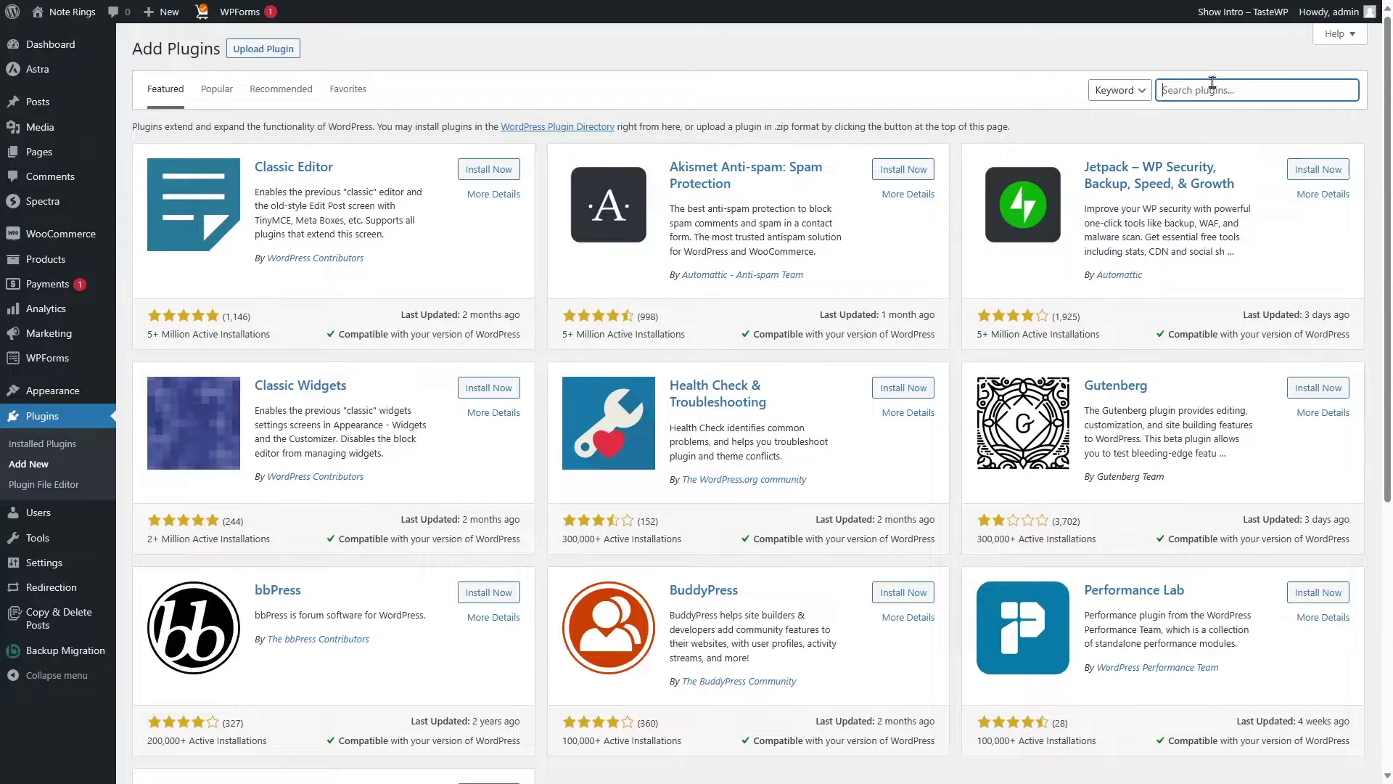
type("yoast")
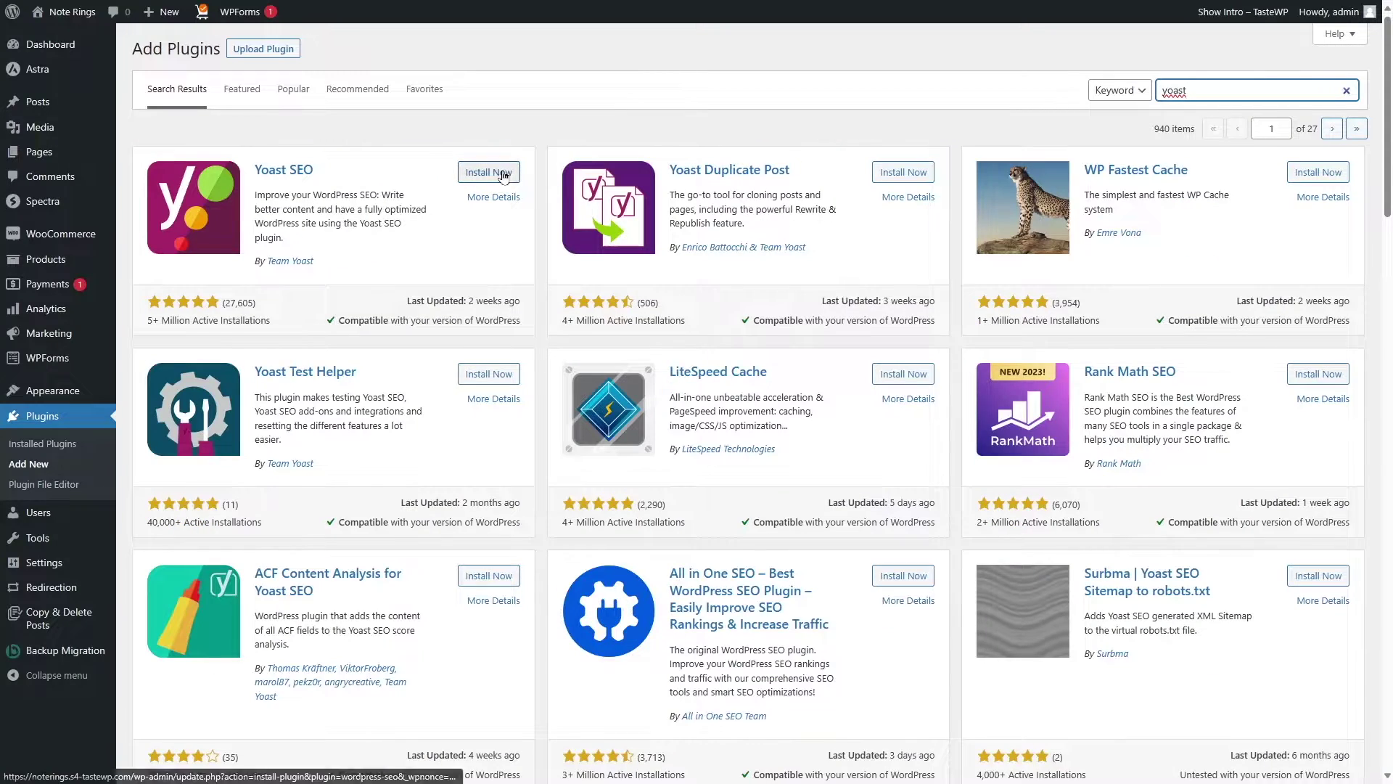
left_click(504, 176)
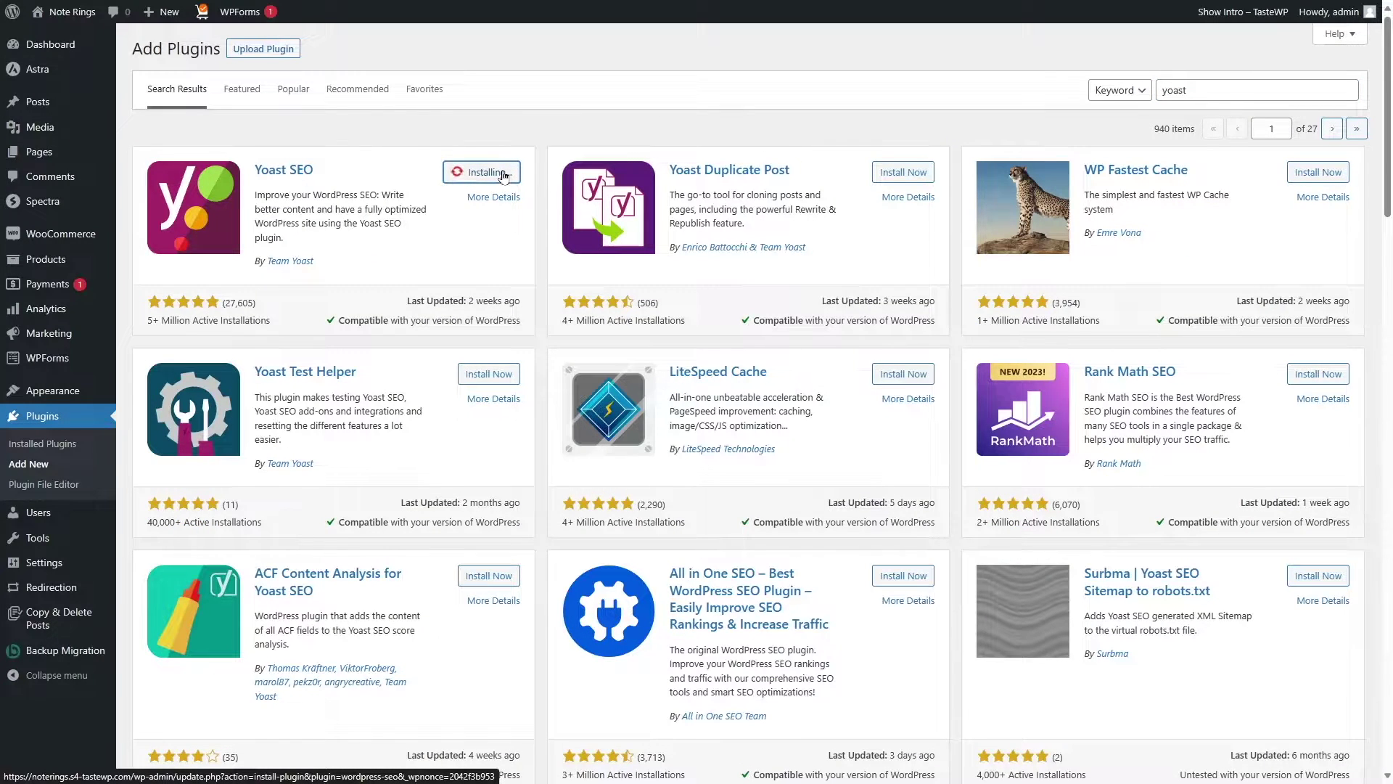
left_click(481, 176)
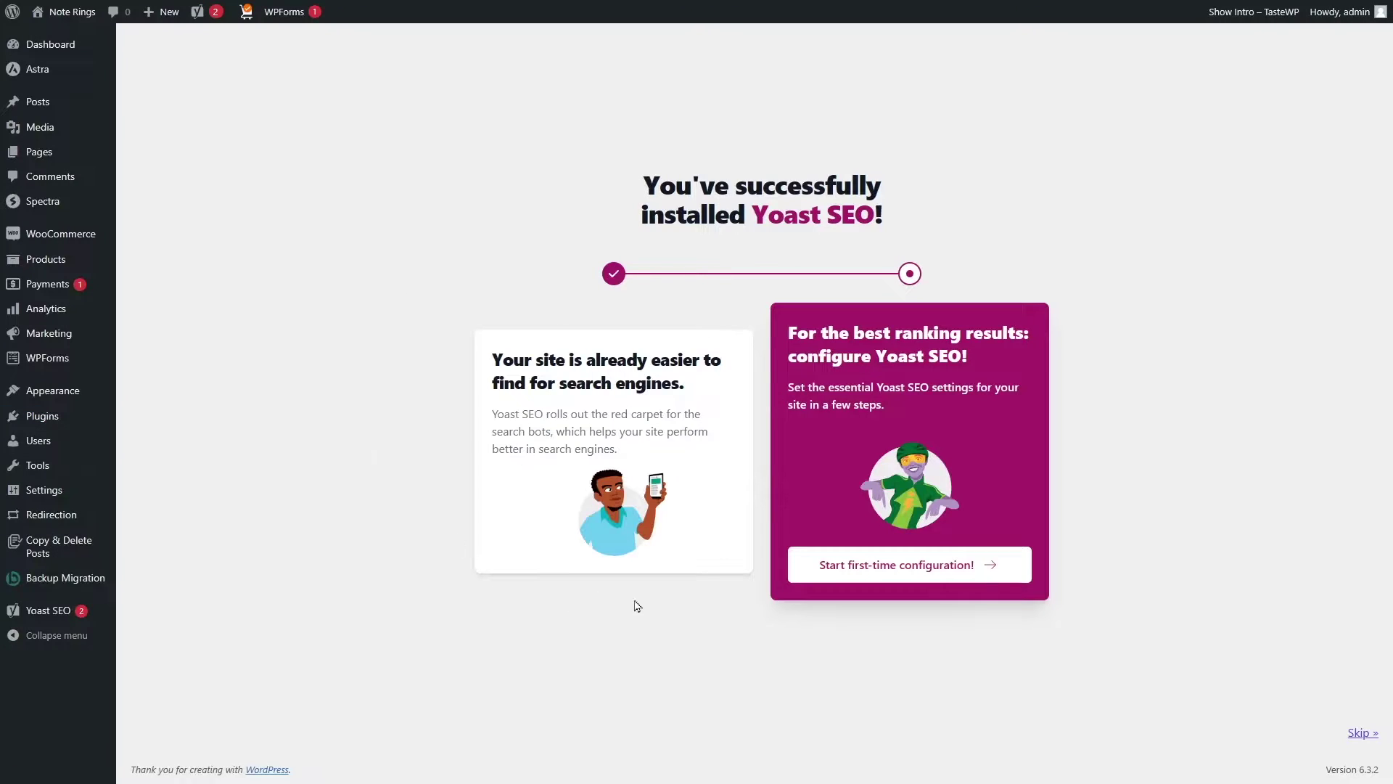
left_click(1362, 735)
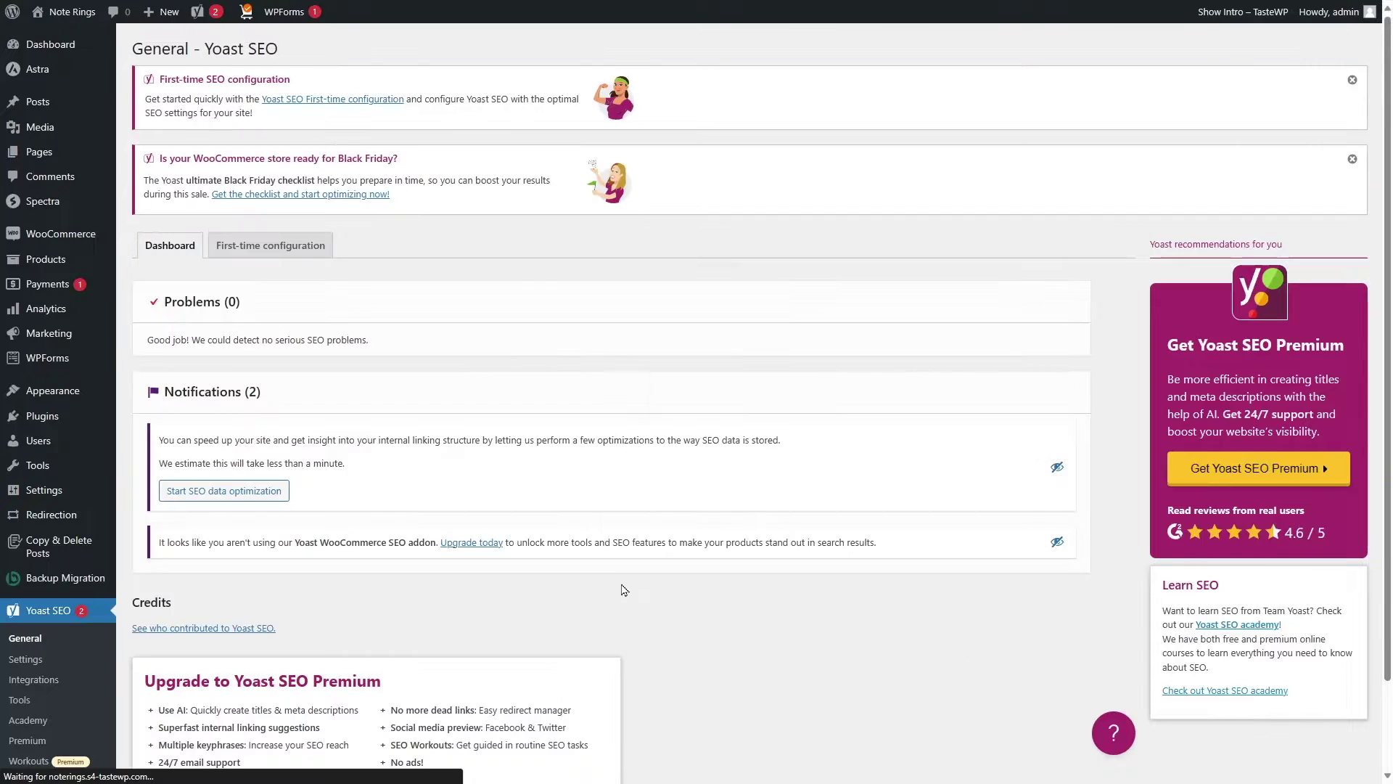
Step: In Yoast's Site features, toggle XML sitemaps off and back on, then view the generated sitemap
scroll(326, 506, "down", 1)
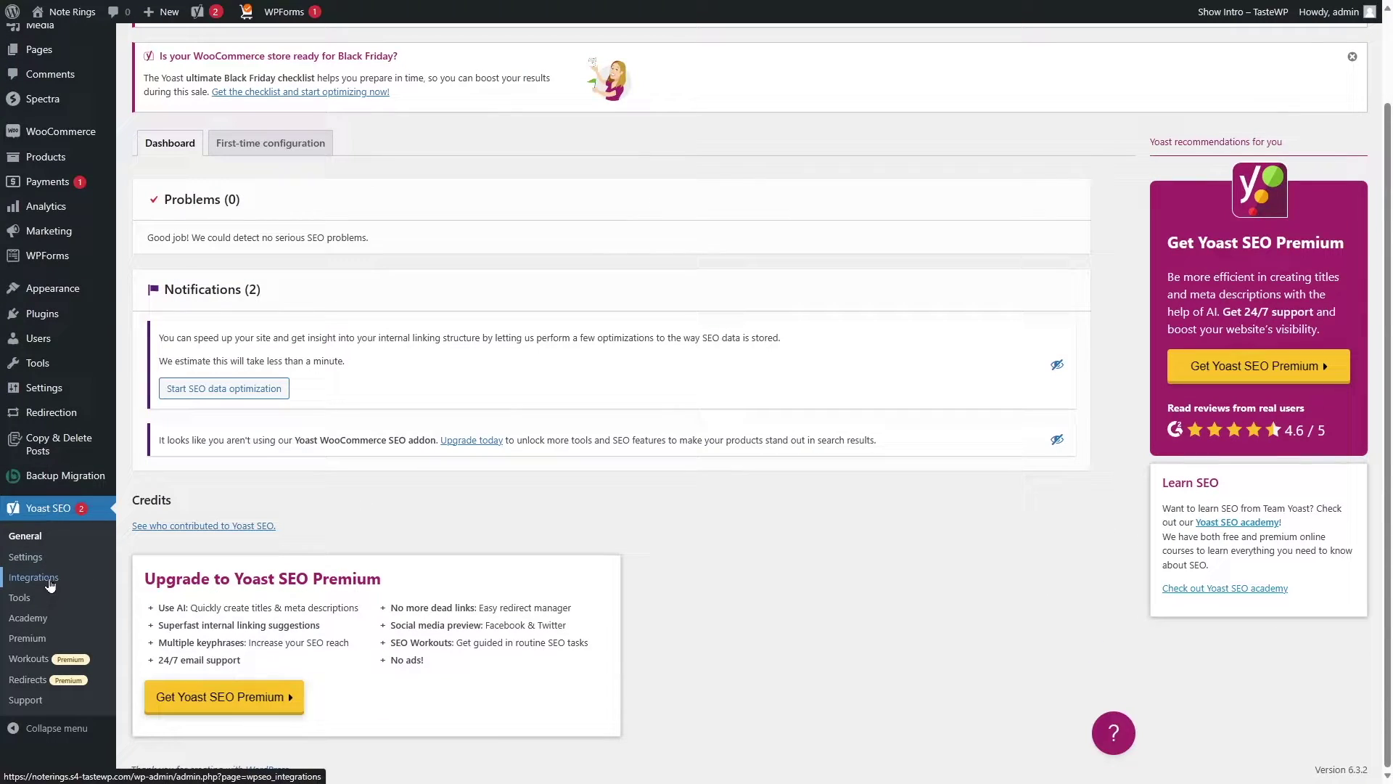
left_click(25, 556)
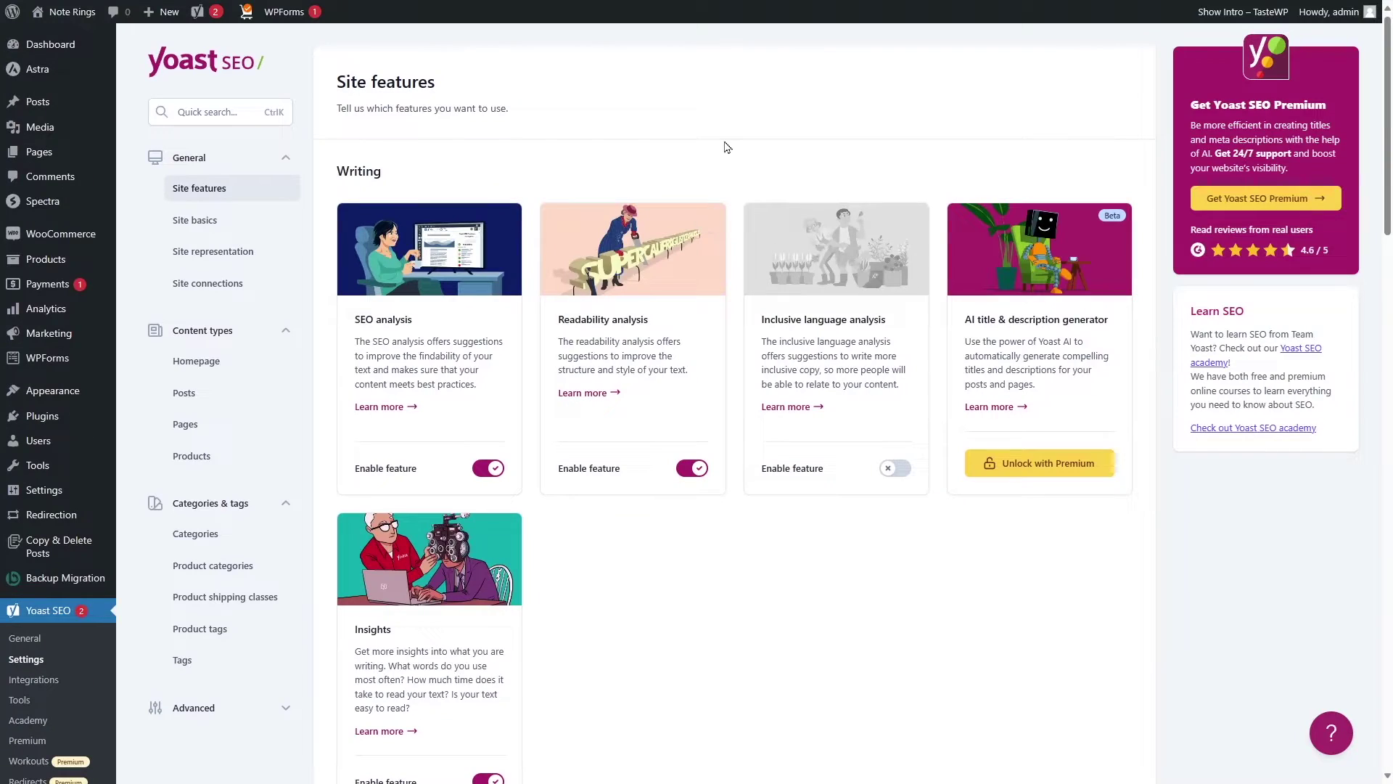
scroll(766, 284, "down", 1)
scroll(766, 283, "down", 15)
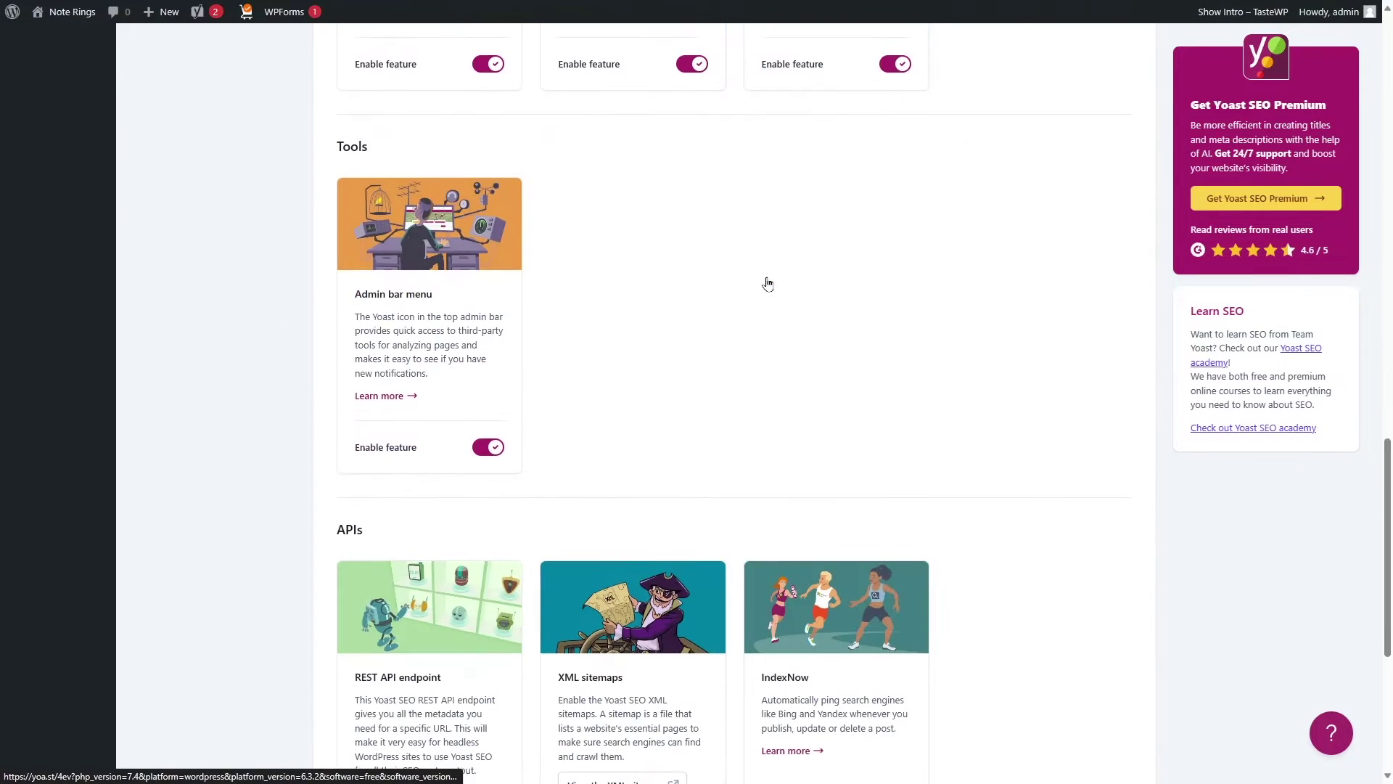
scroll(570, 289, "down", 3)
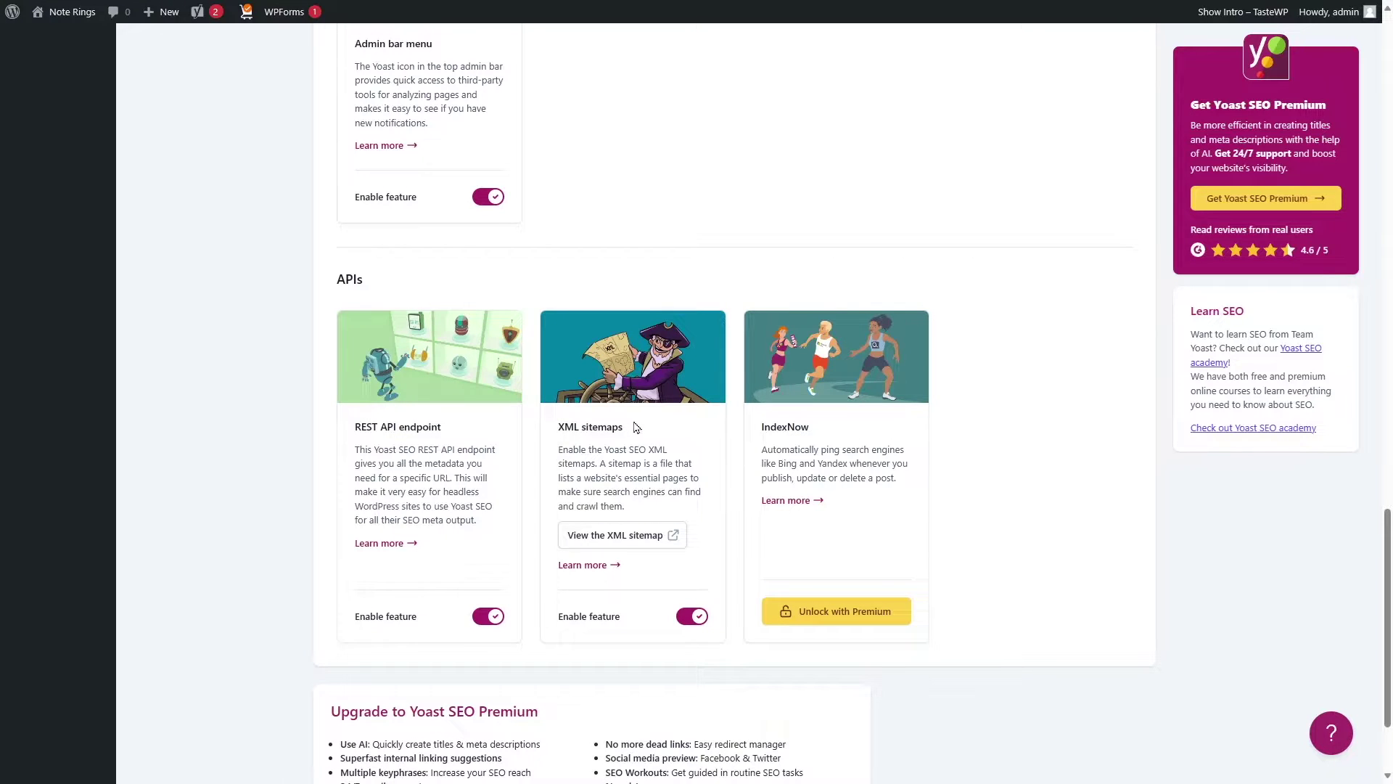
left_click(693, 618)
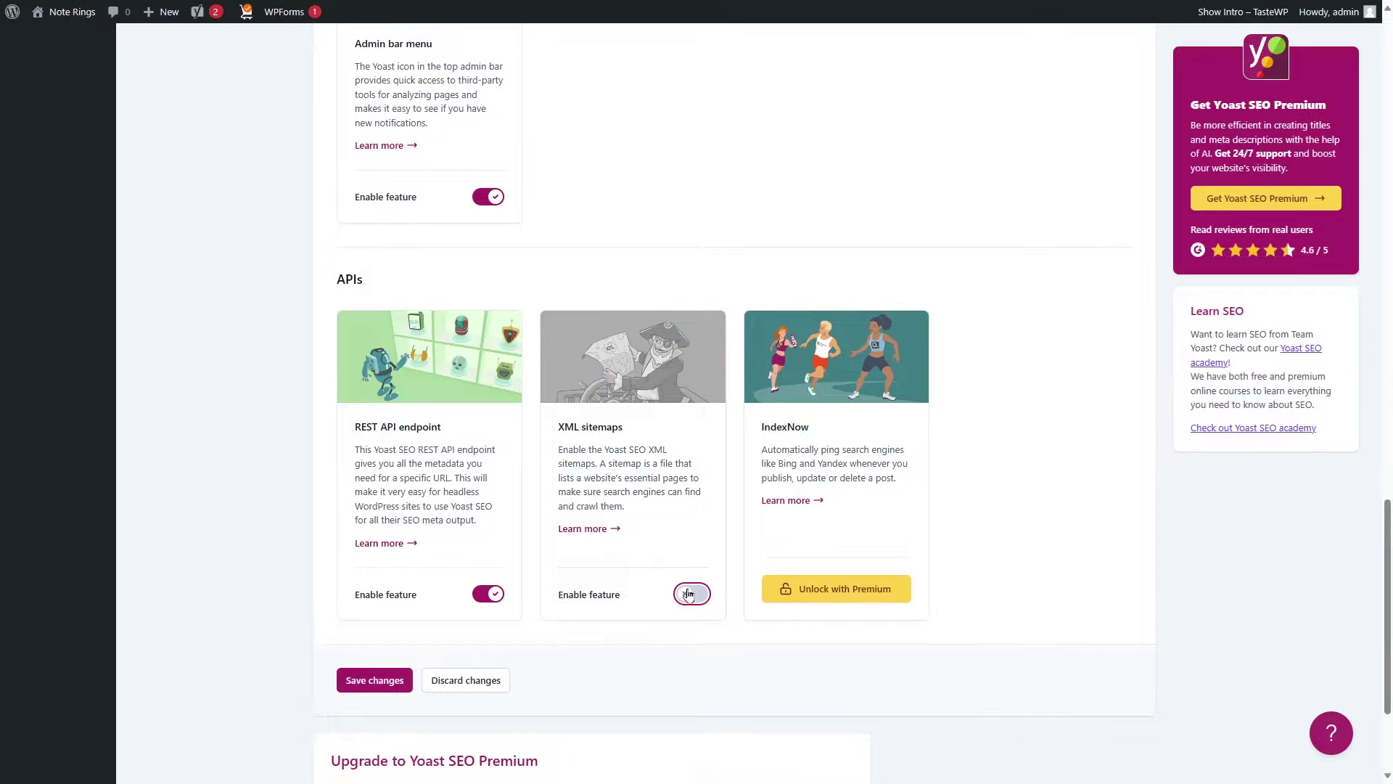
left_click(691, 616)
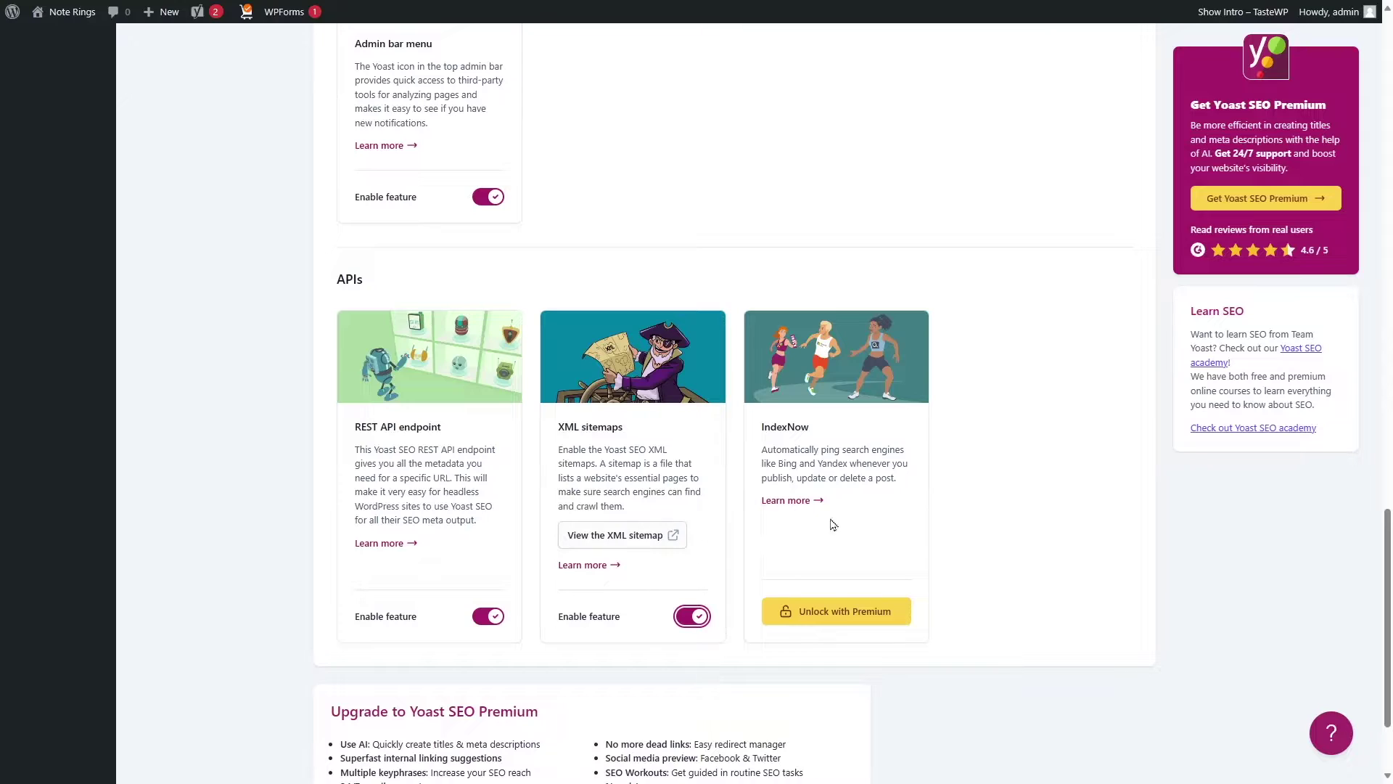
left_click(611, 543)
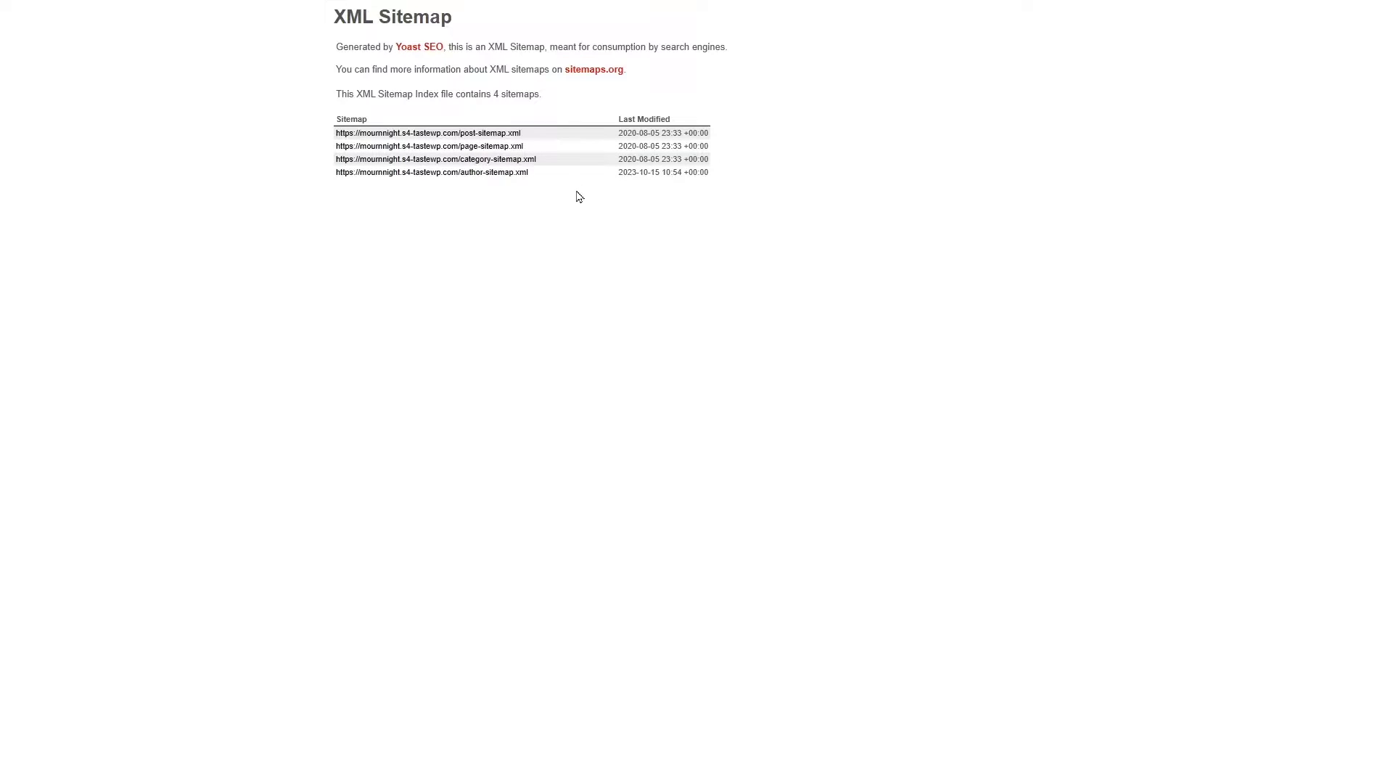
Step: Open page-sitemap.xml from Yoast's index and follow its first listed URL
left_click(469, 148)
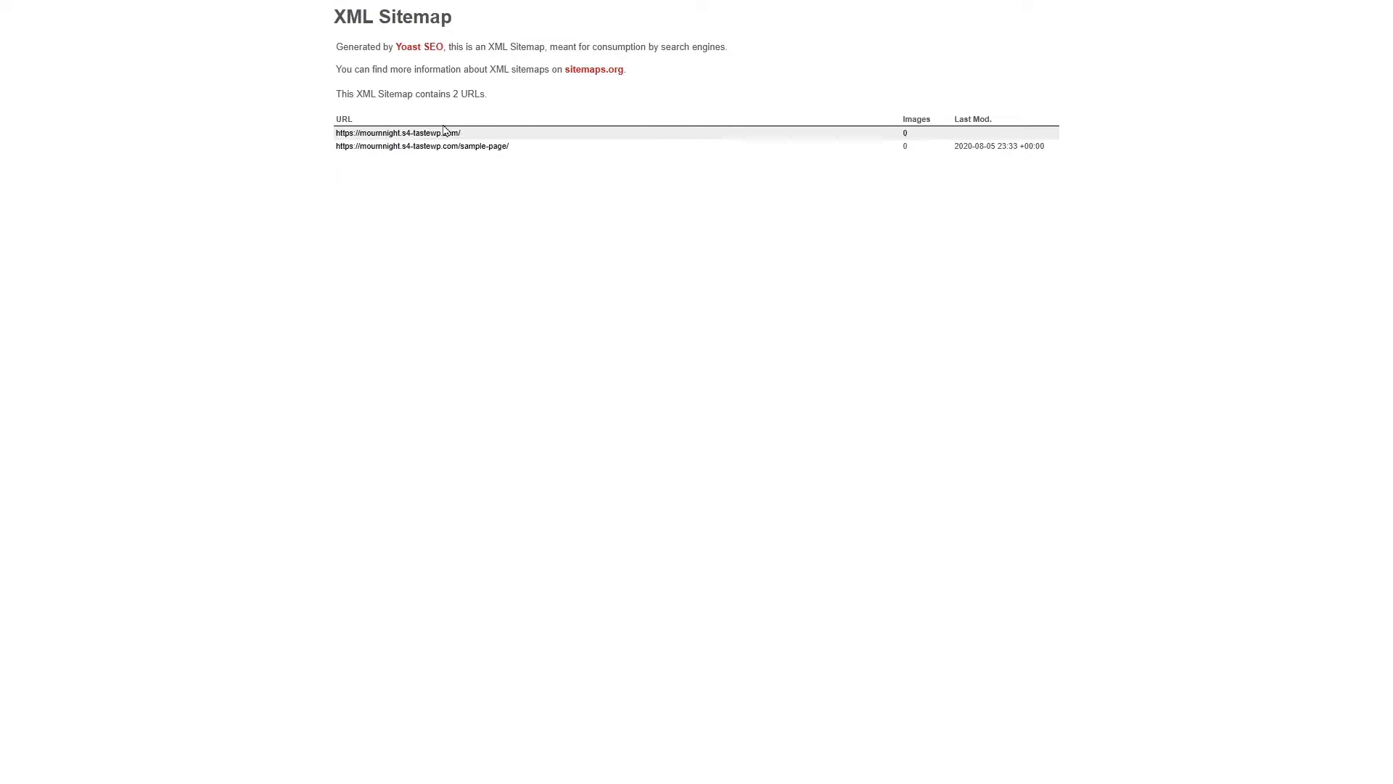
left_click(406, 135)
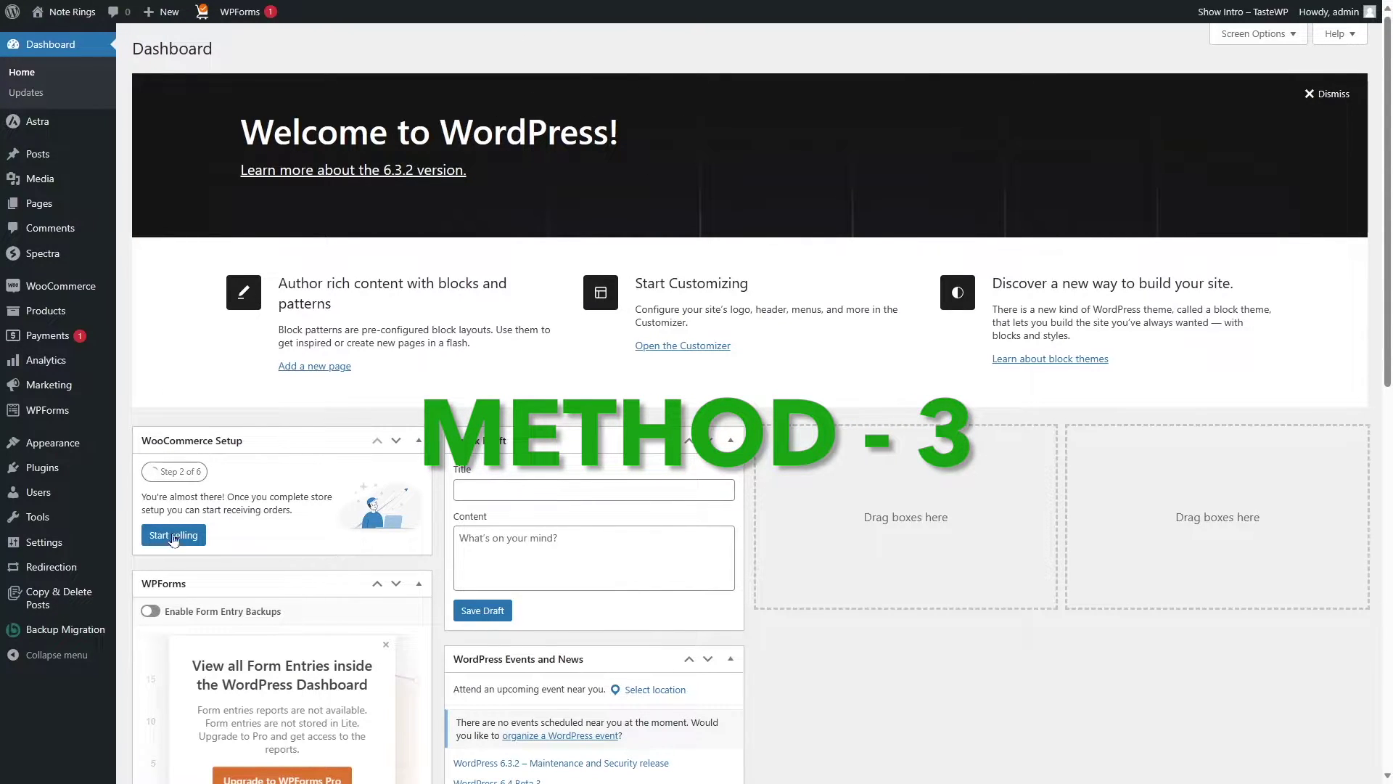
Step: Search 'rankmath', then install and activate Rank Math SEO
mouse_move(72, 472)
left_click(150, 492)
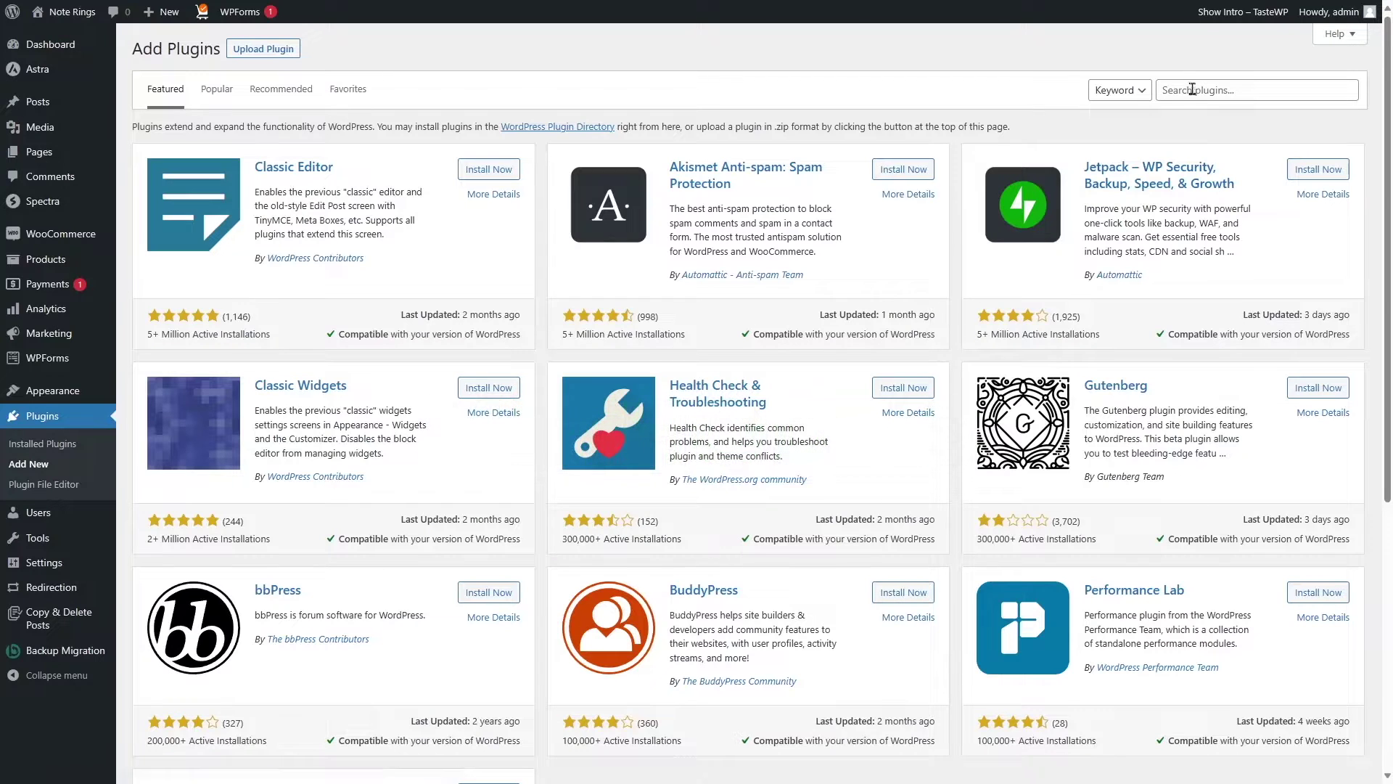
left_click(1194, 91)
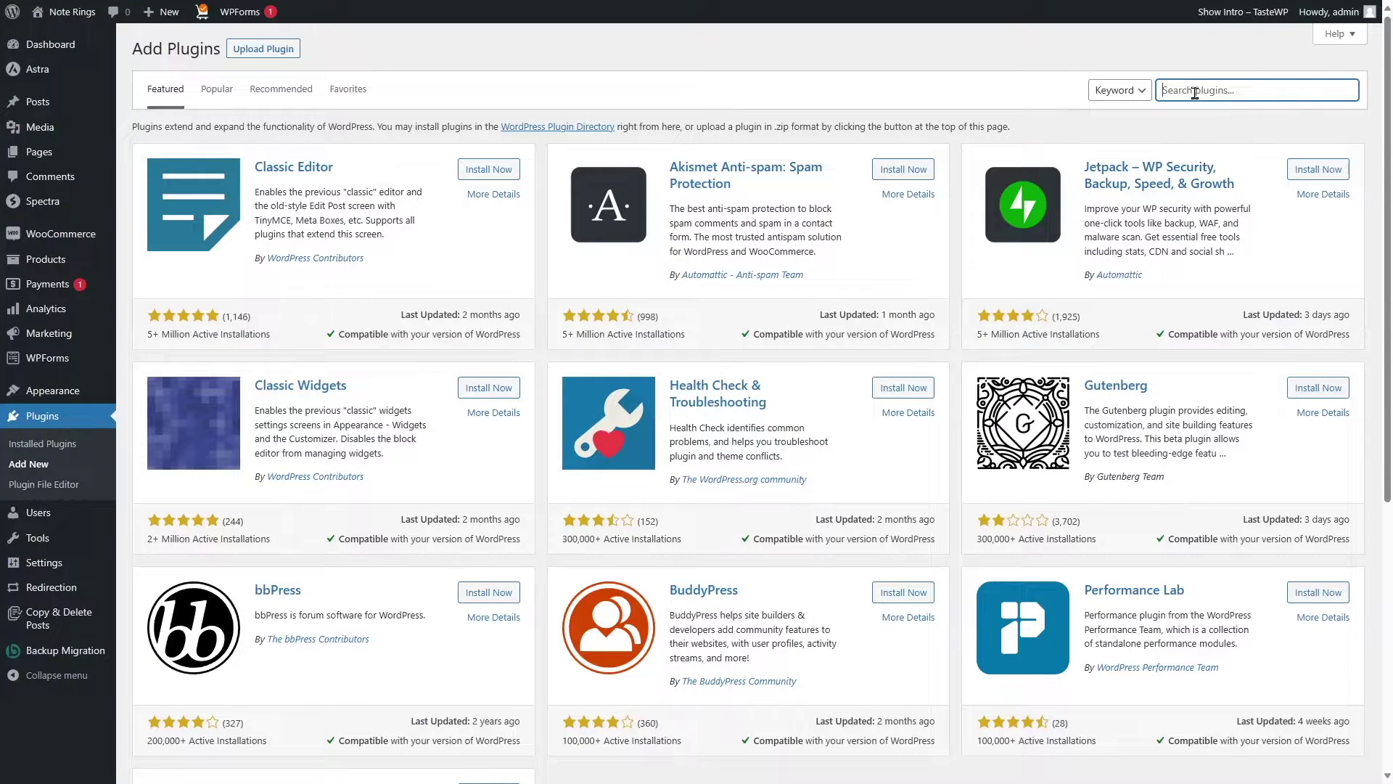
type("rankmath")
left_click(483, 173)
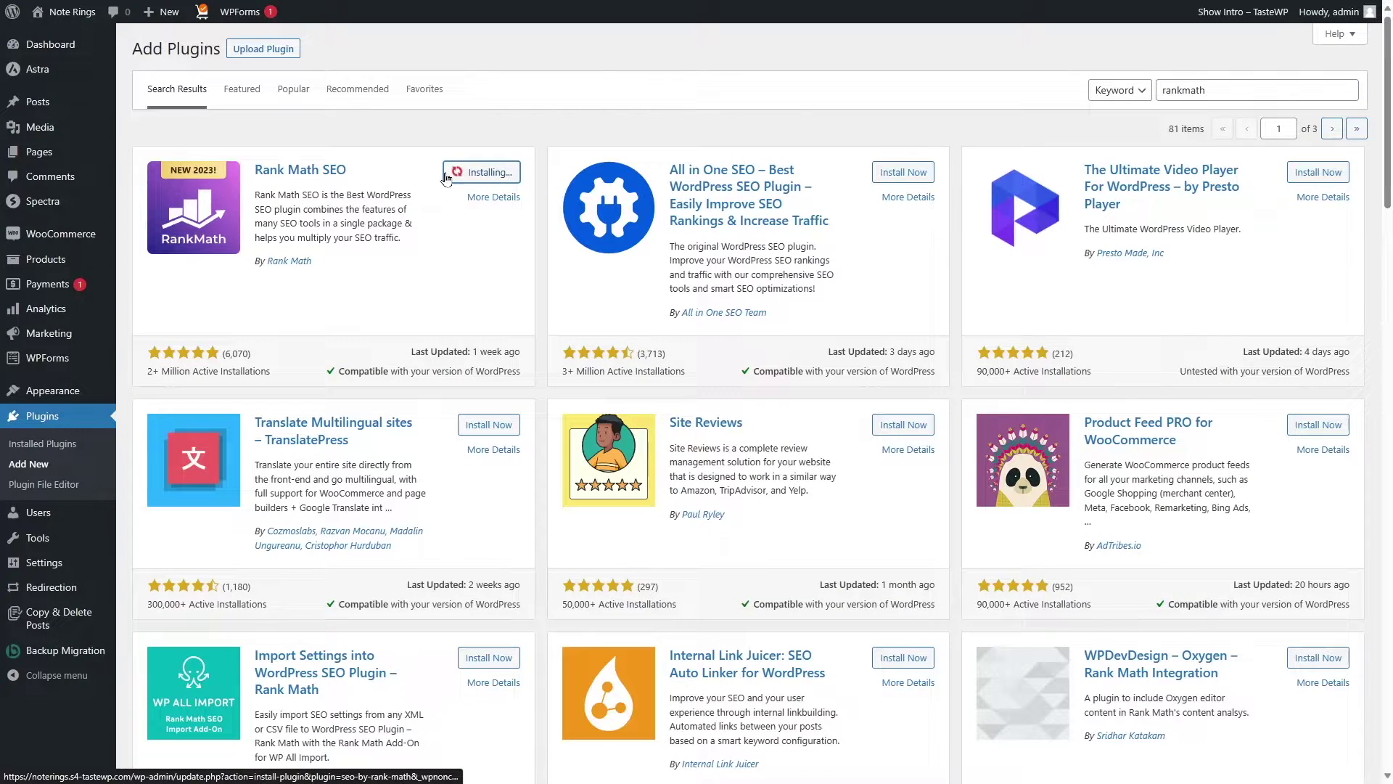
left_click(504, 180)
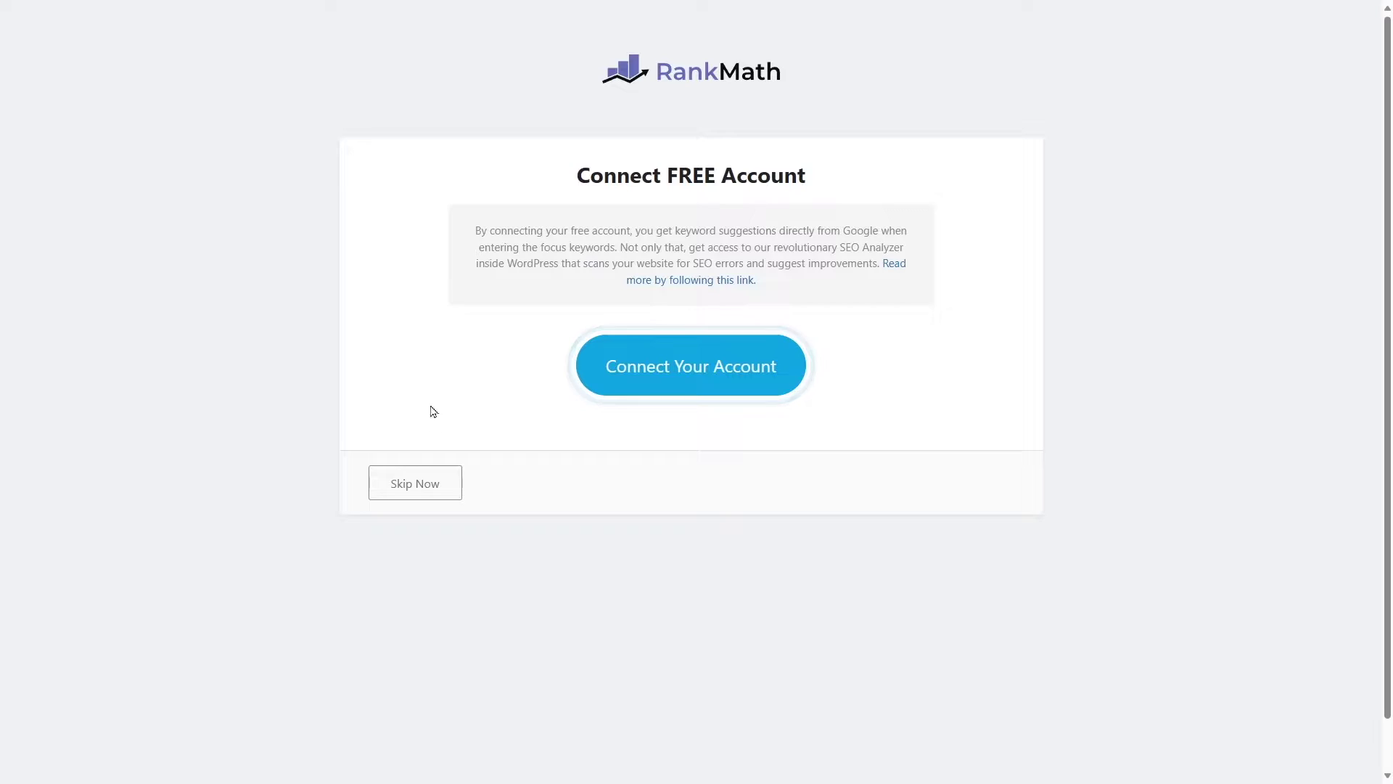
left_click(407, 499)
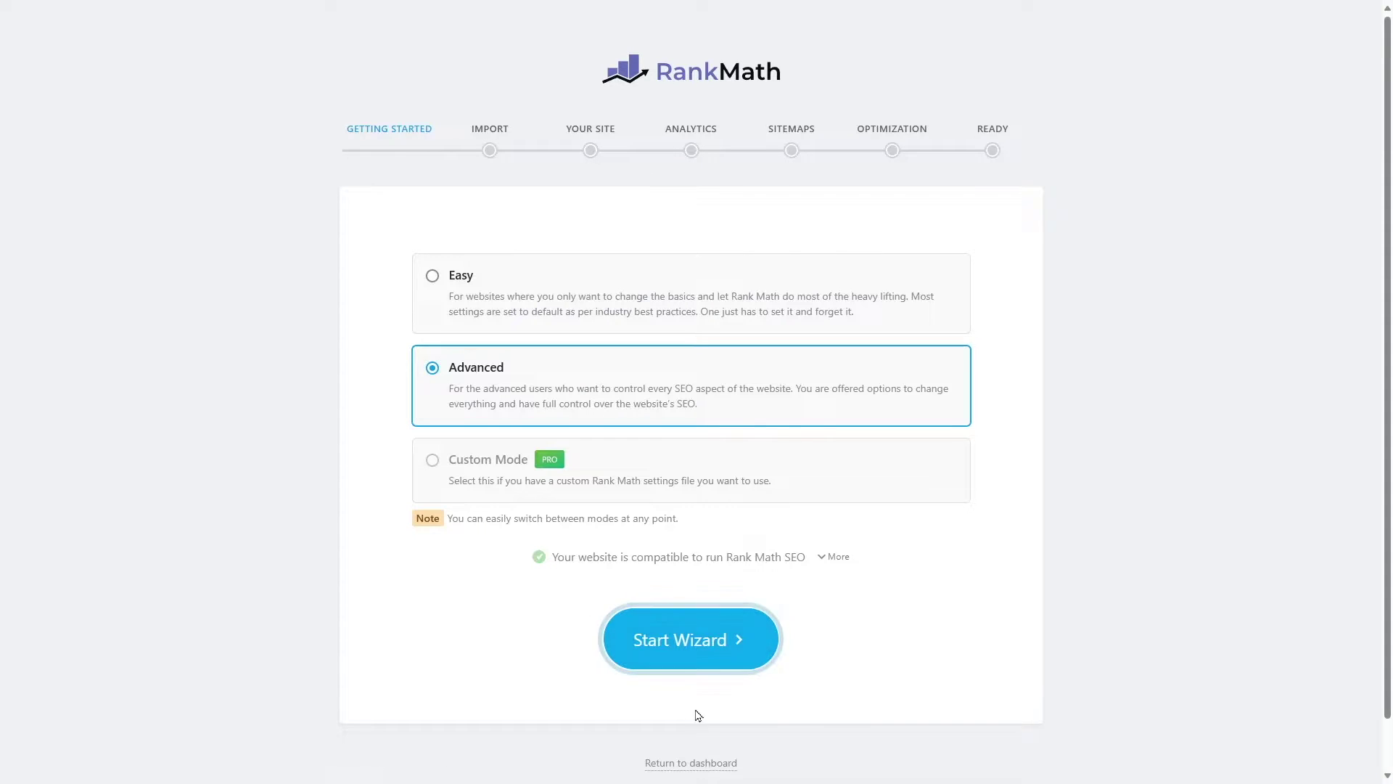
left_click(710, 763)
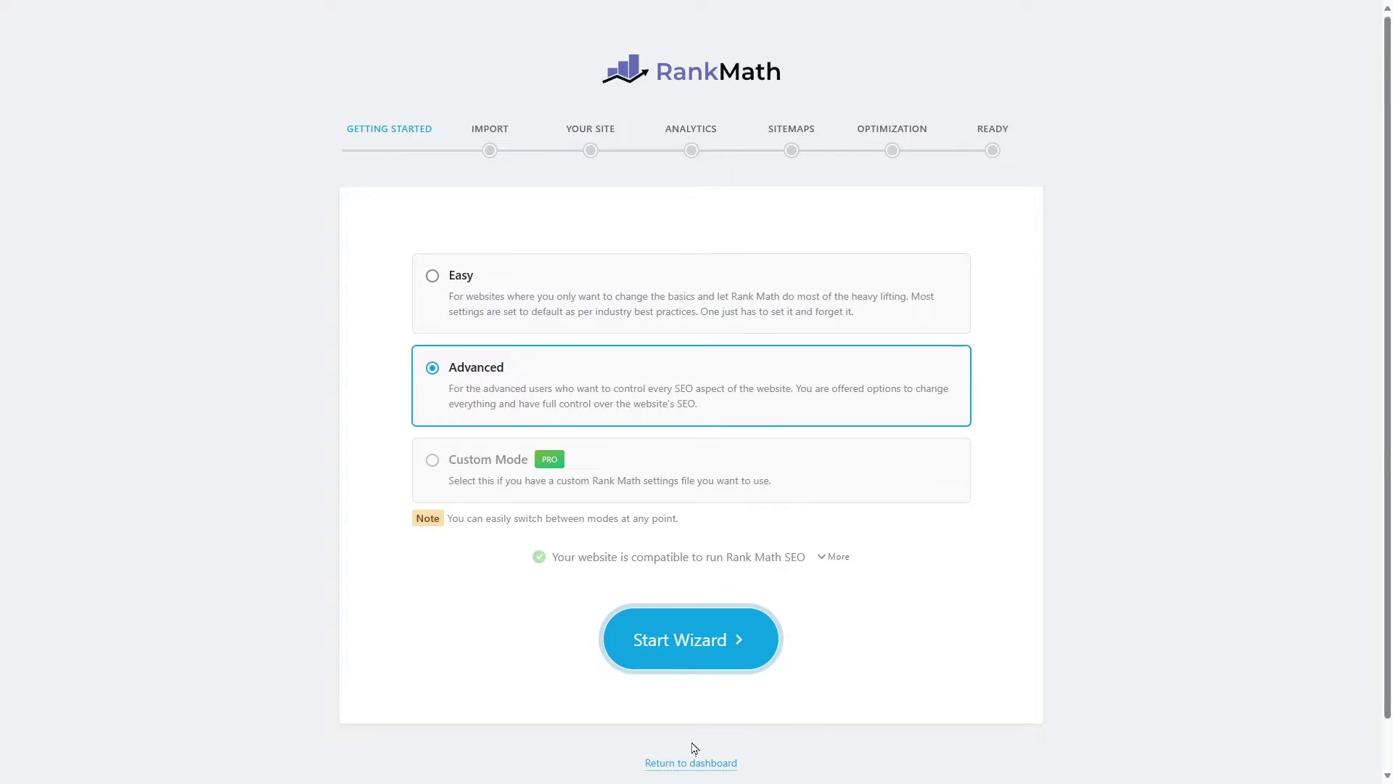
left_click(43, 359)
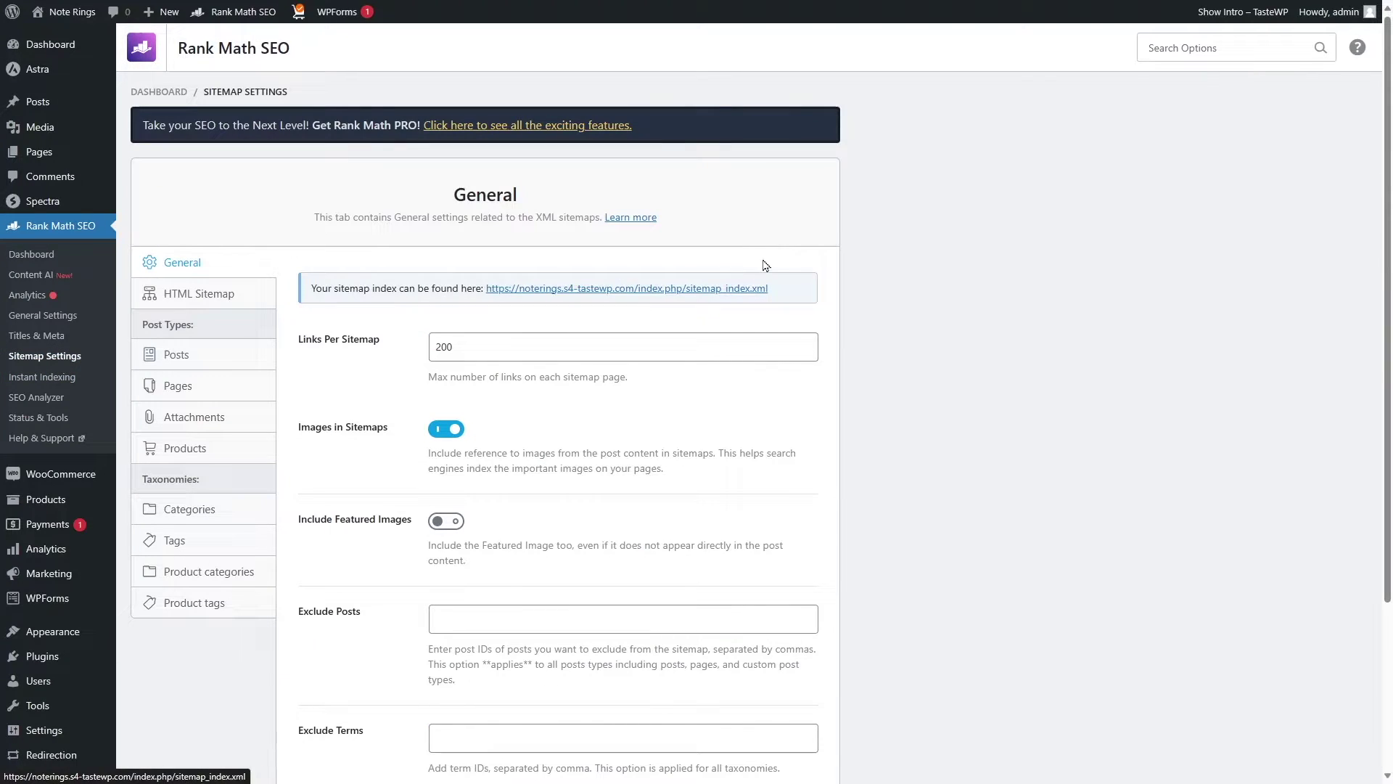
left_click_drag(319, 286, 468, 289)
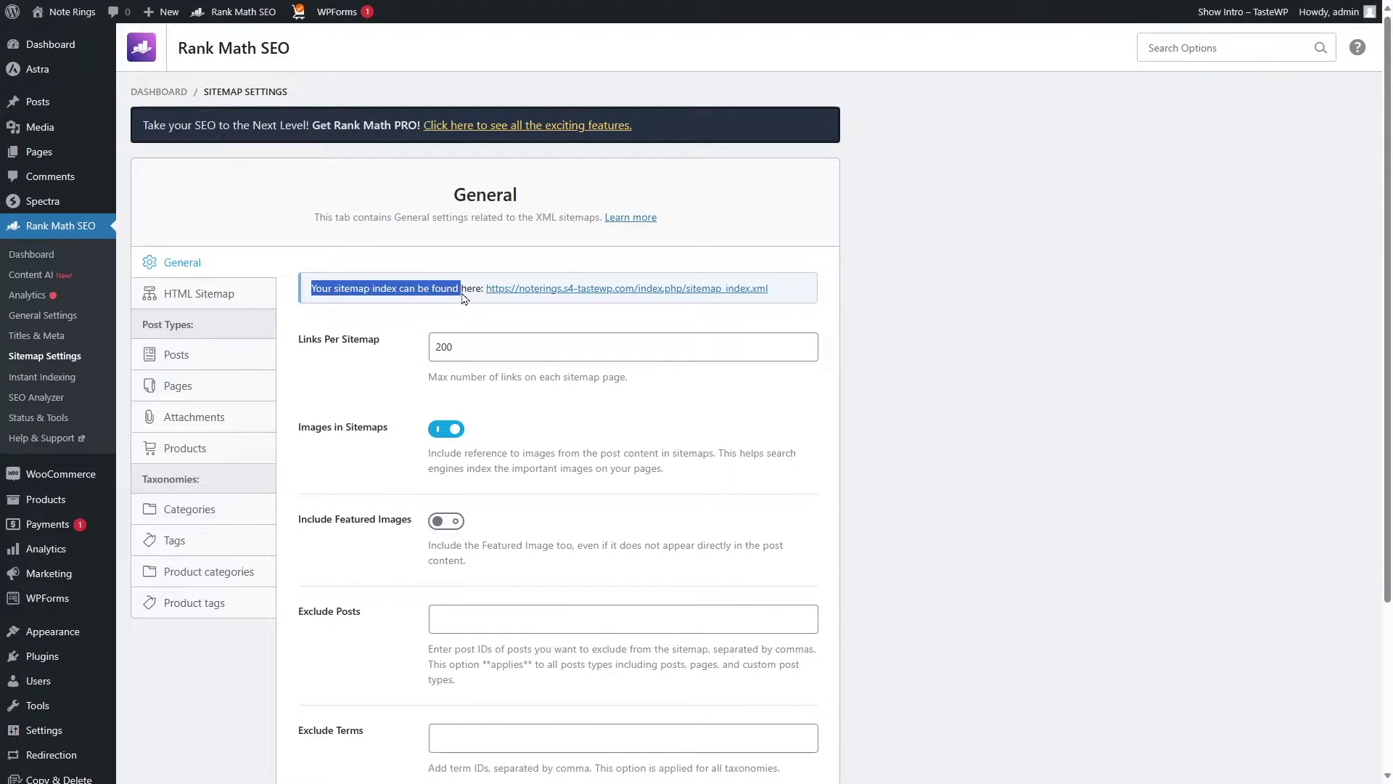
left_click(436, 347)
scroll(484, 423, "down", 3)
scroll(516, 432, "up", 3)
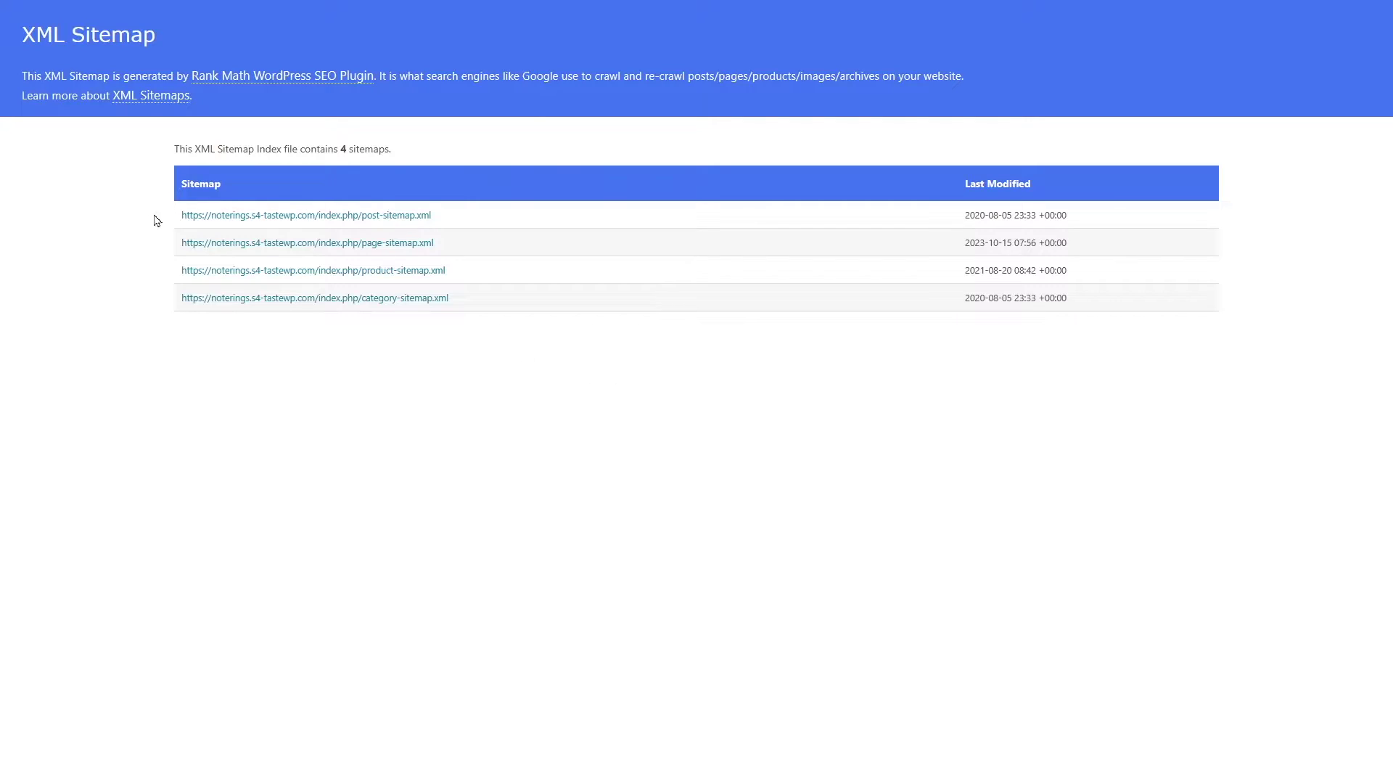
left_click(361, 244)
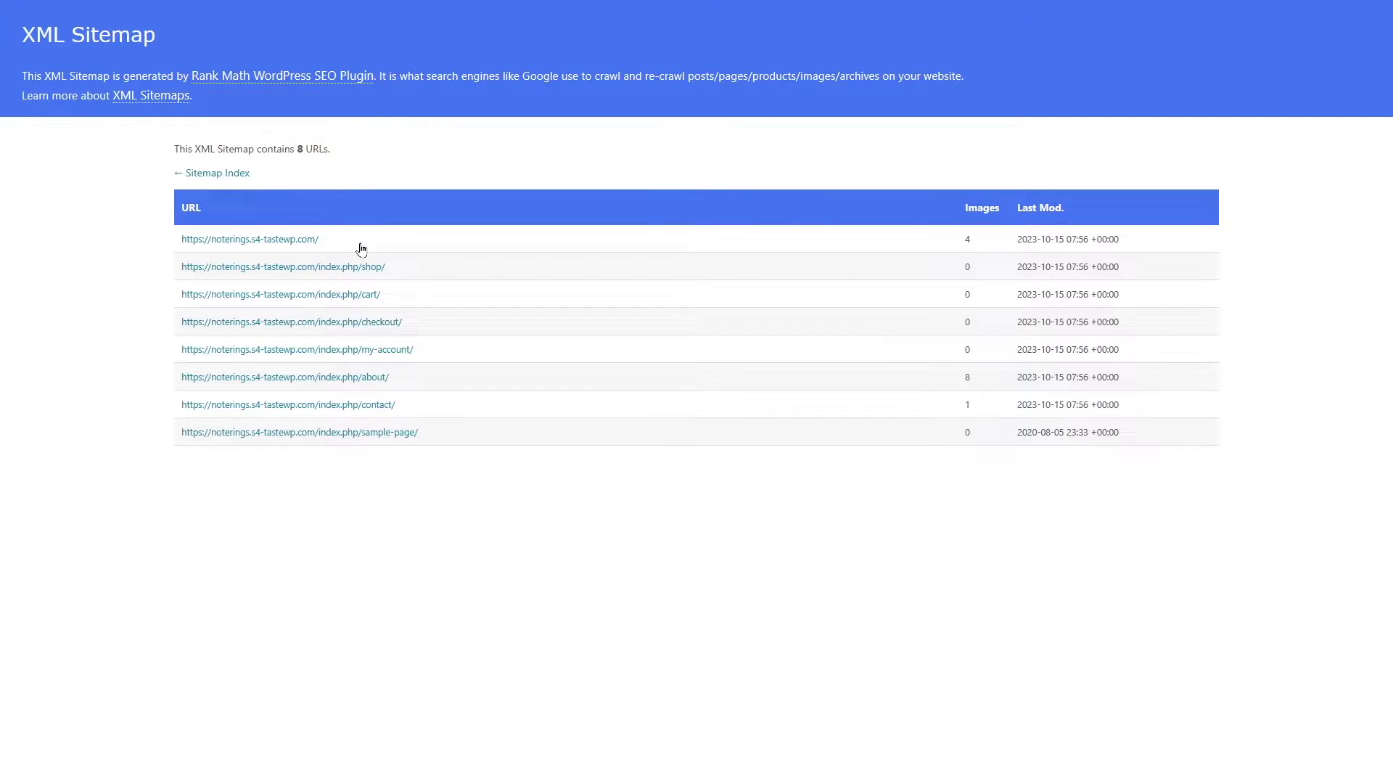
left_click(201, 174)
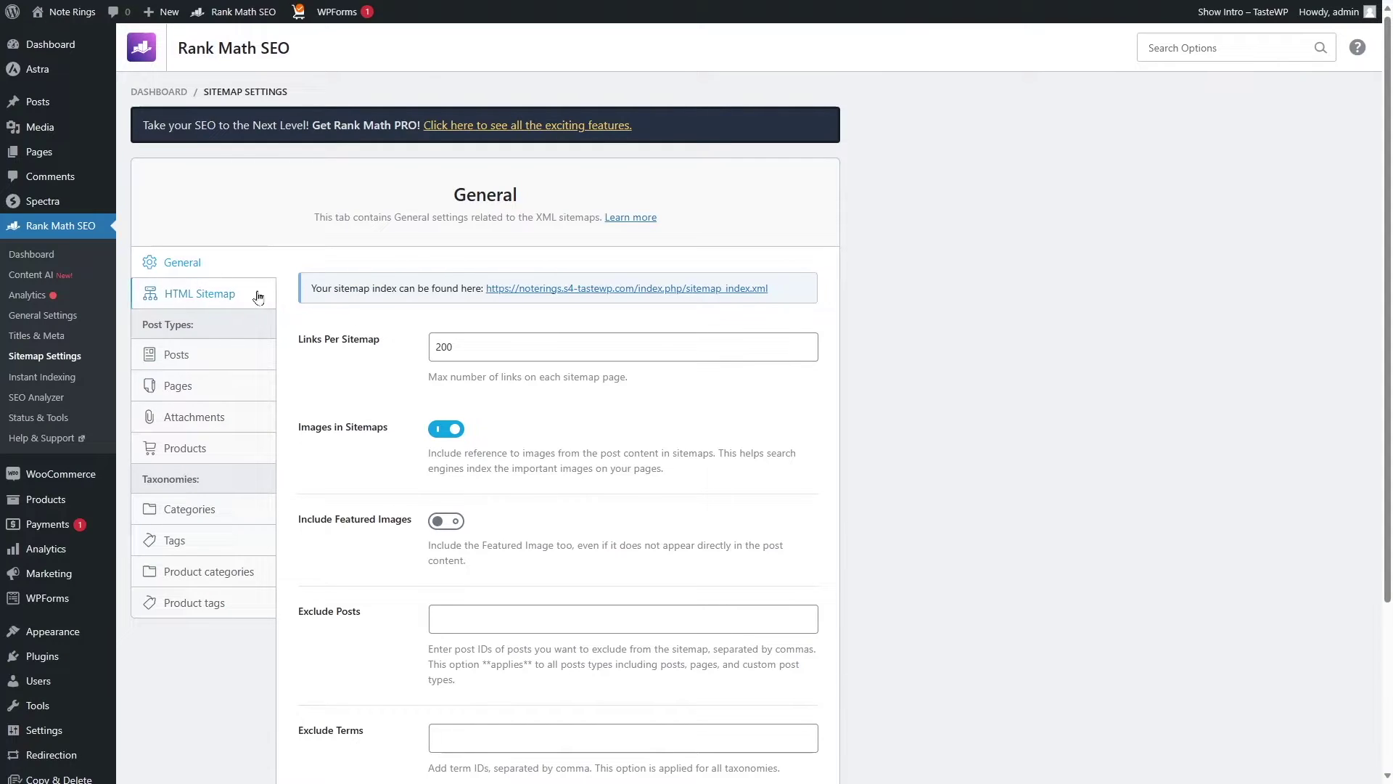
Step: Enable Rank Math's HTML Sitemap and compare the Page and Shortcode display formats
left_click(204, 296)
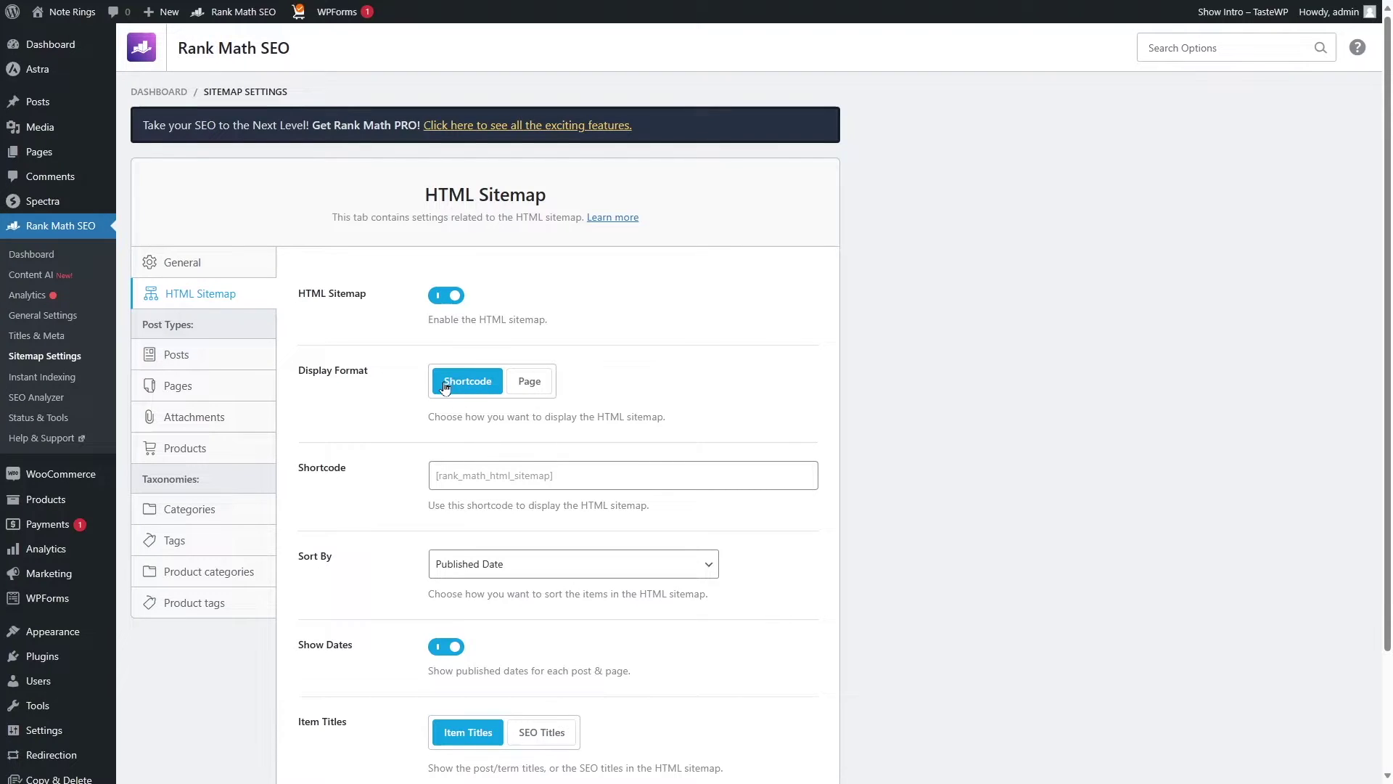
left_click(529, 381)
left_click(501, 475)
left_click(420, 361)
left_click(439, 477)
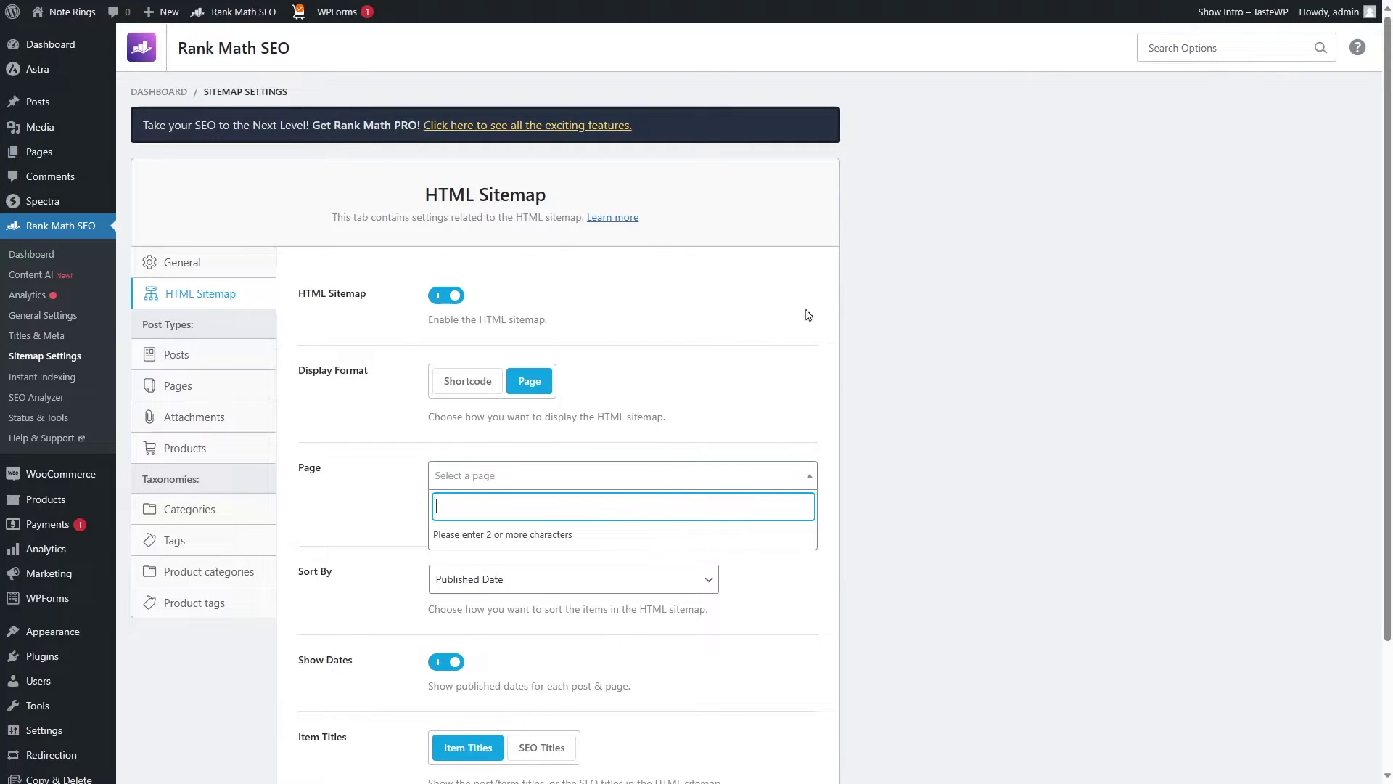
left_click(467, 381)
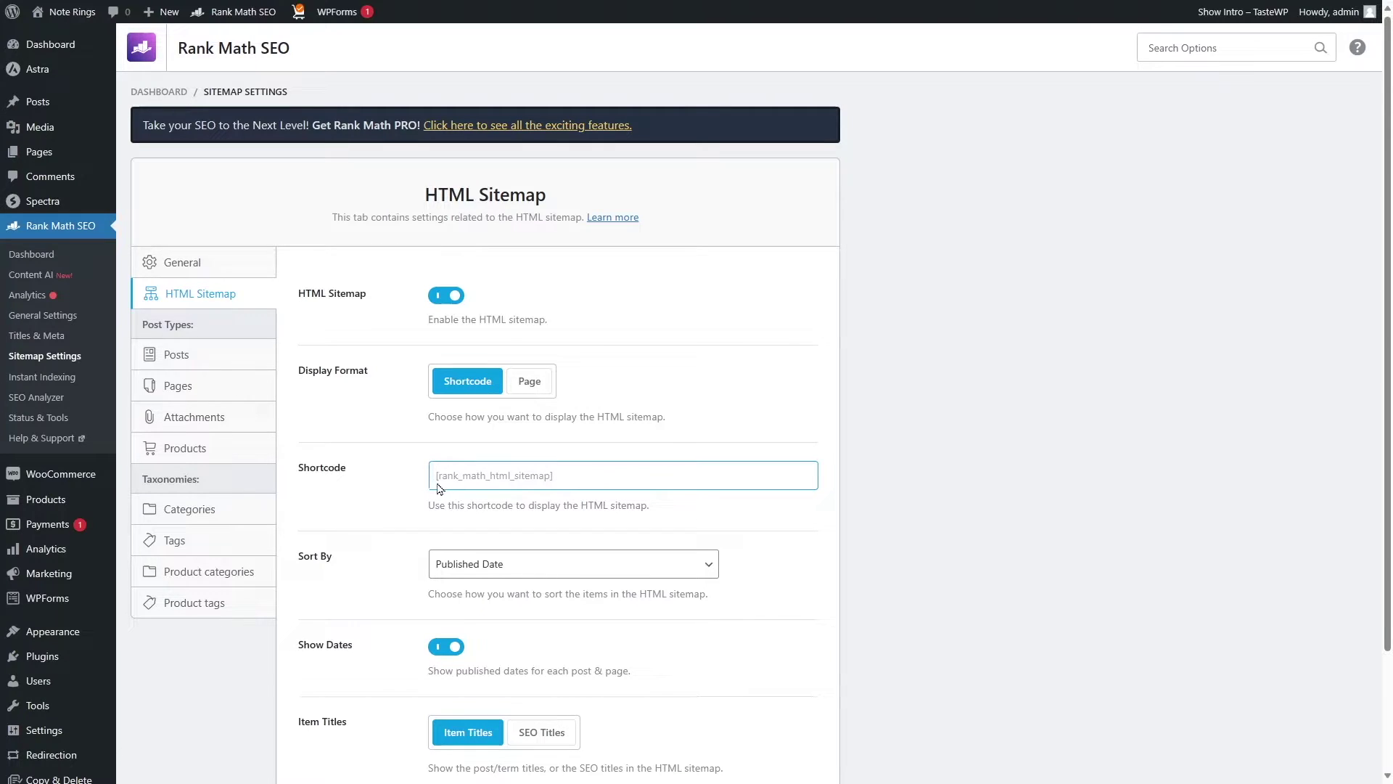
left_click(576, 490)
left_click(529, 381)
Step: Keep Published Date sorting and plain titles, set display format to Shortcode, and save
scroll(392, 464, "down", 2)
left_click(447, 465)
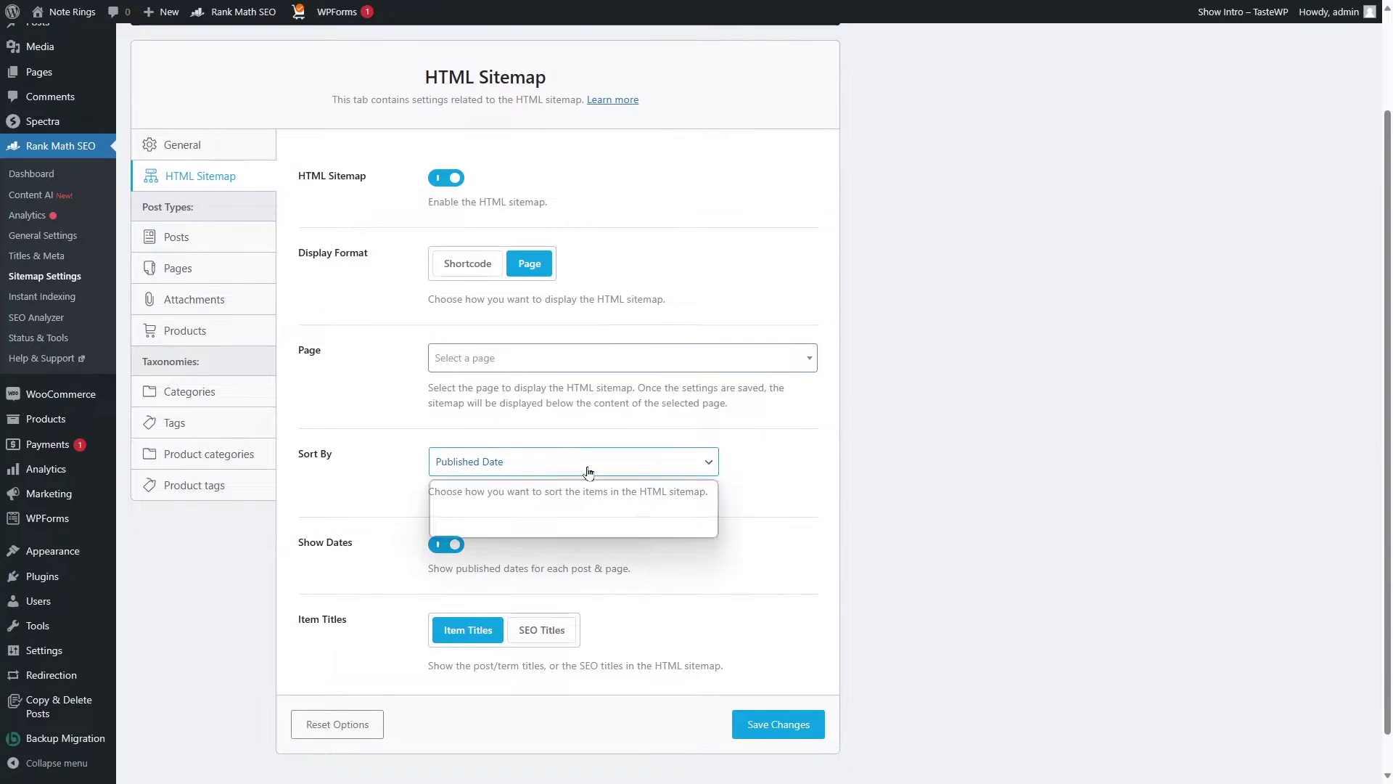
left_click(465, 492)
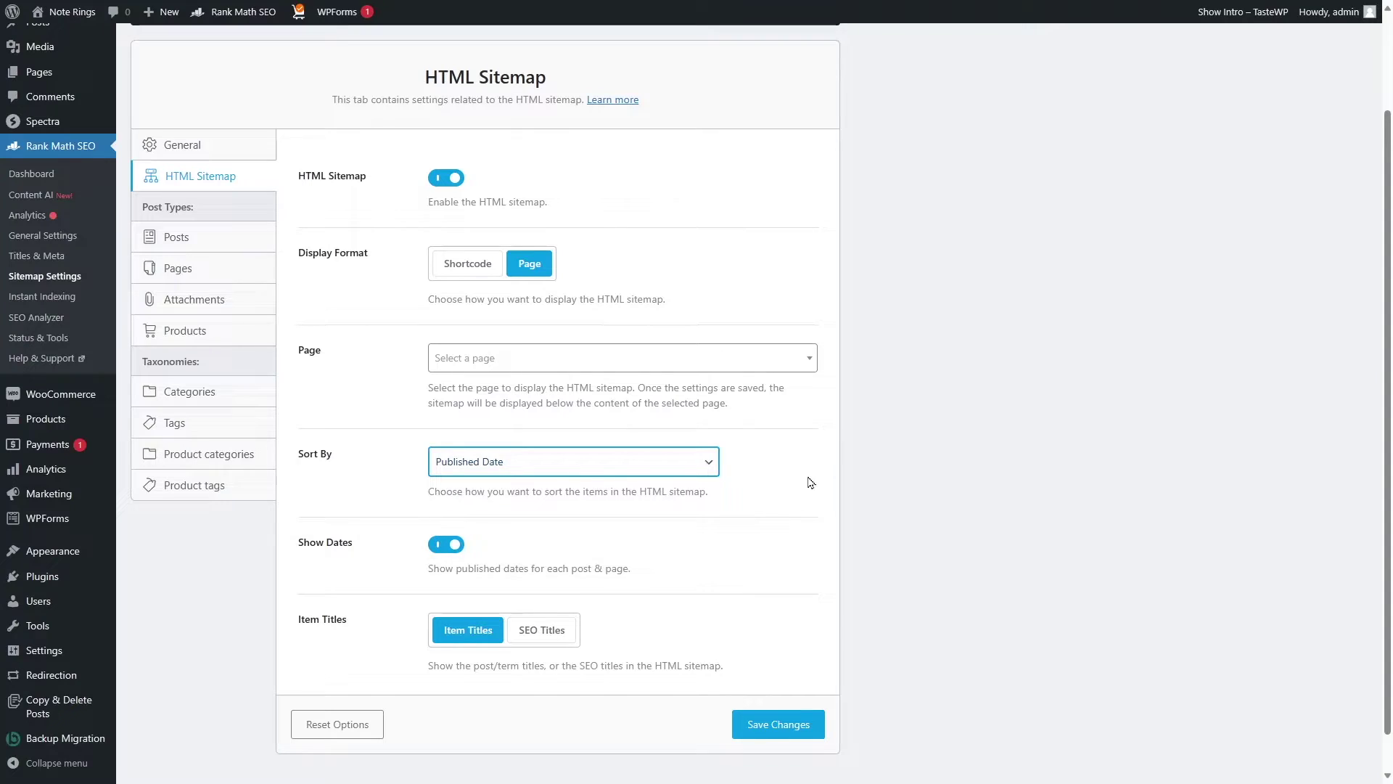
scroll(810, 482, "down", 1)
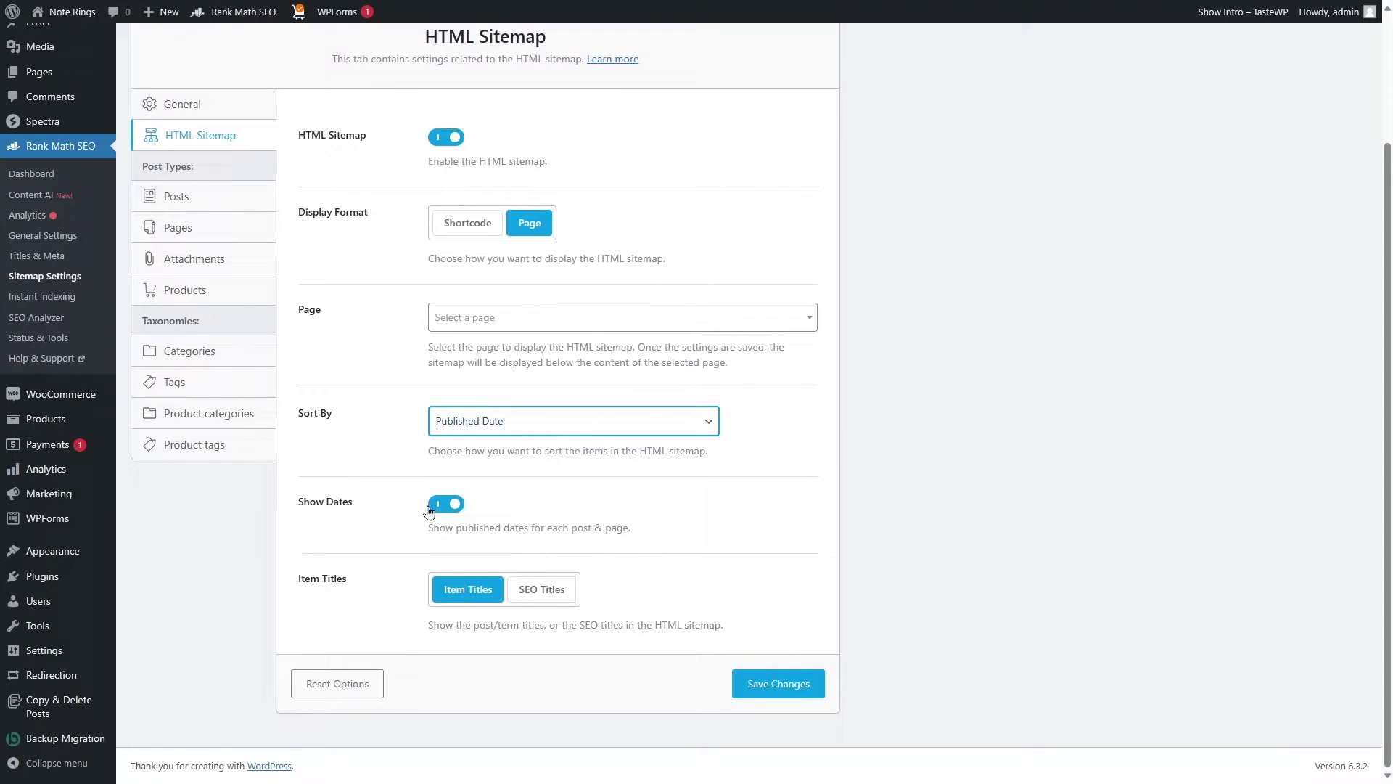
left_click(545, 590)
left_click(462, 588)
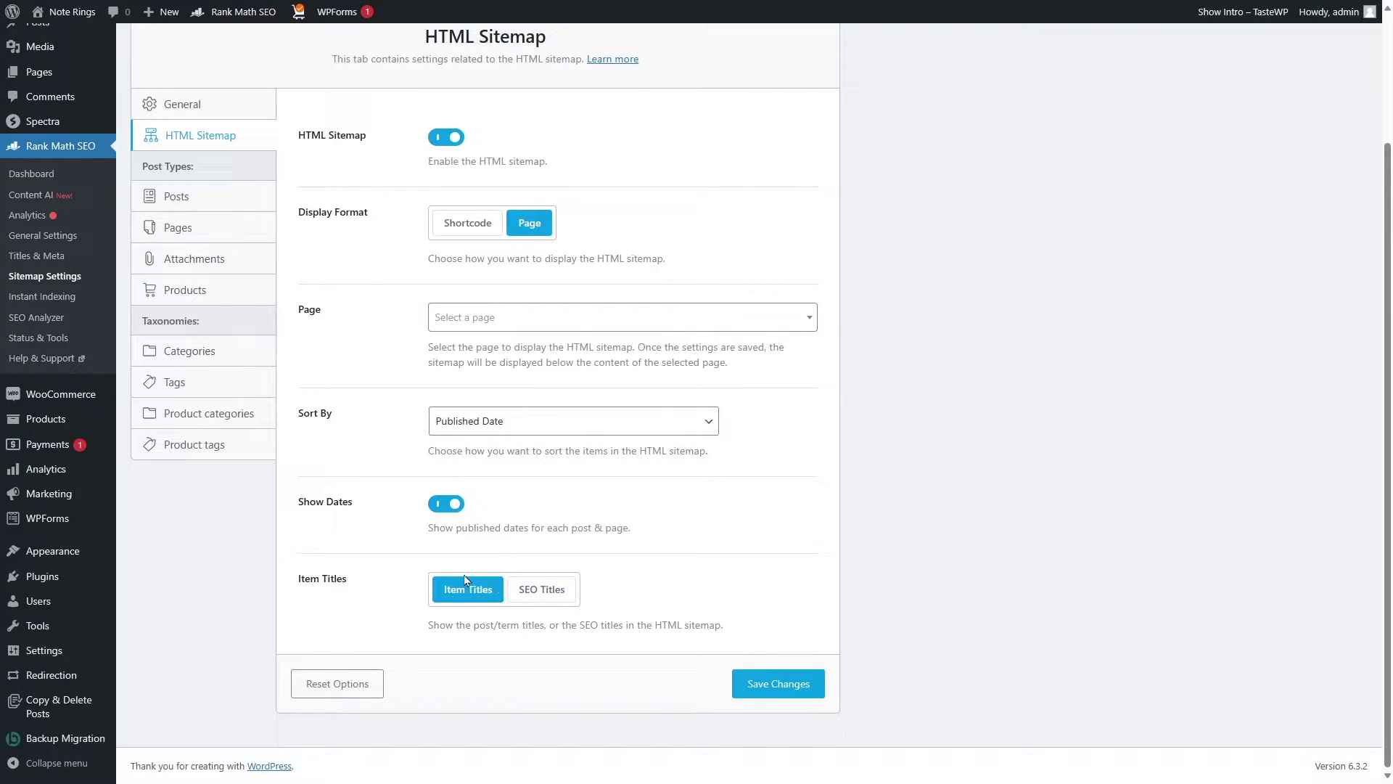
scroll(534, 633, "up", 3)
left_click(468, 381)
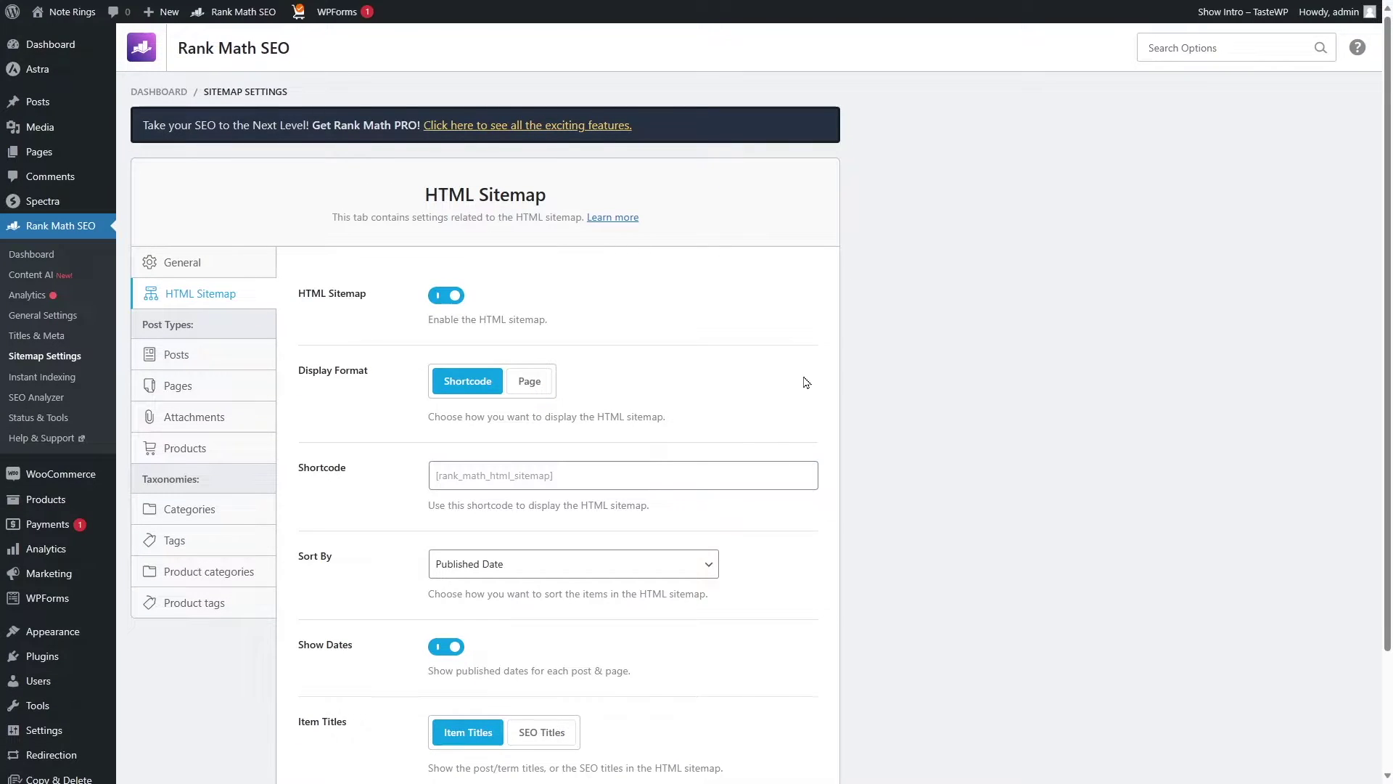
scroll(806, 381, "down", 2)
left_click(778, 689)
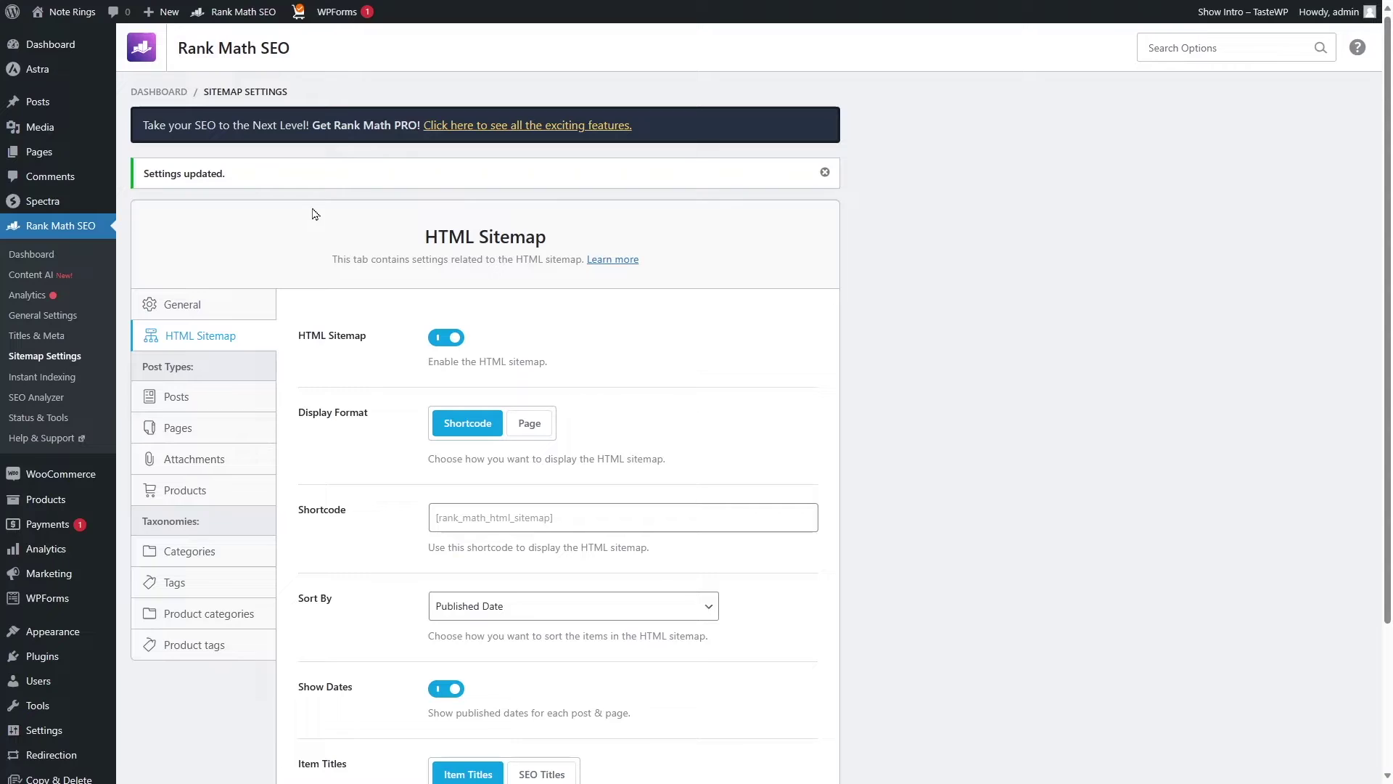
Step: Create a new page titled 'HTML Sitemap' with a Shortcode block containing [rank_math_html_sitemap]
mouse_move(36, 153)
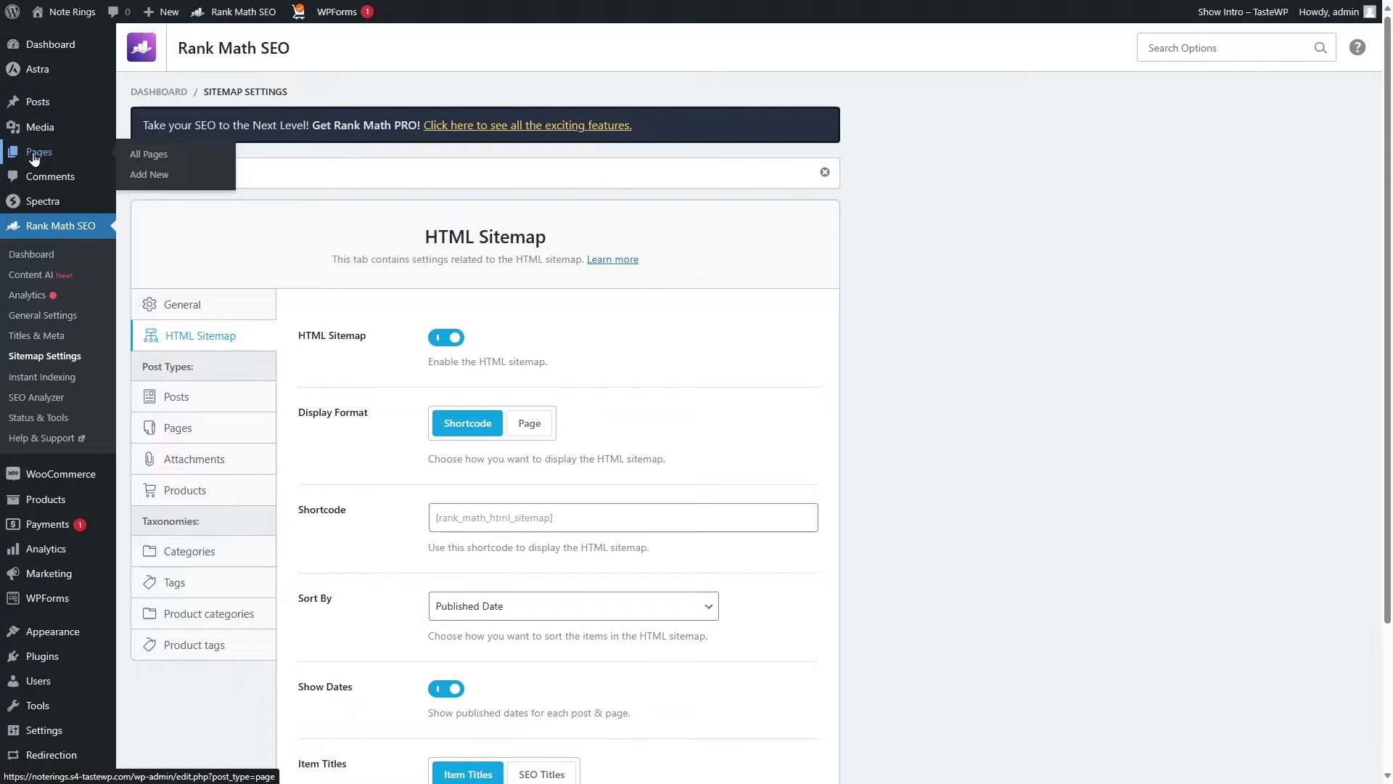
left_click(155, 175)
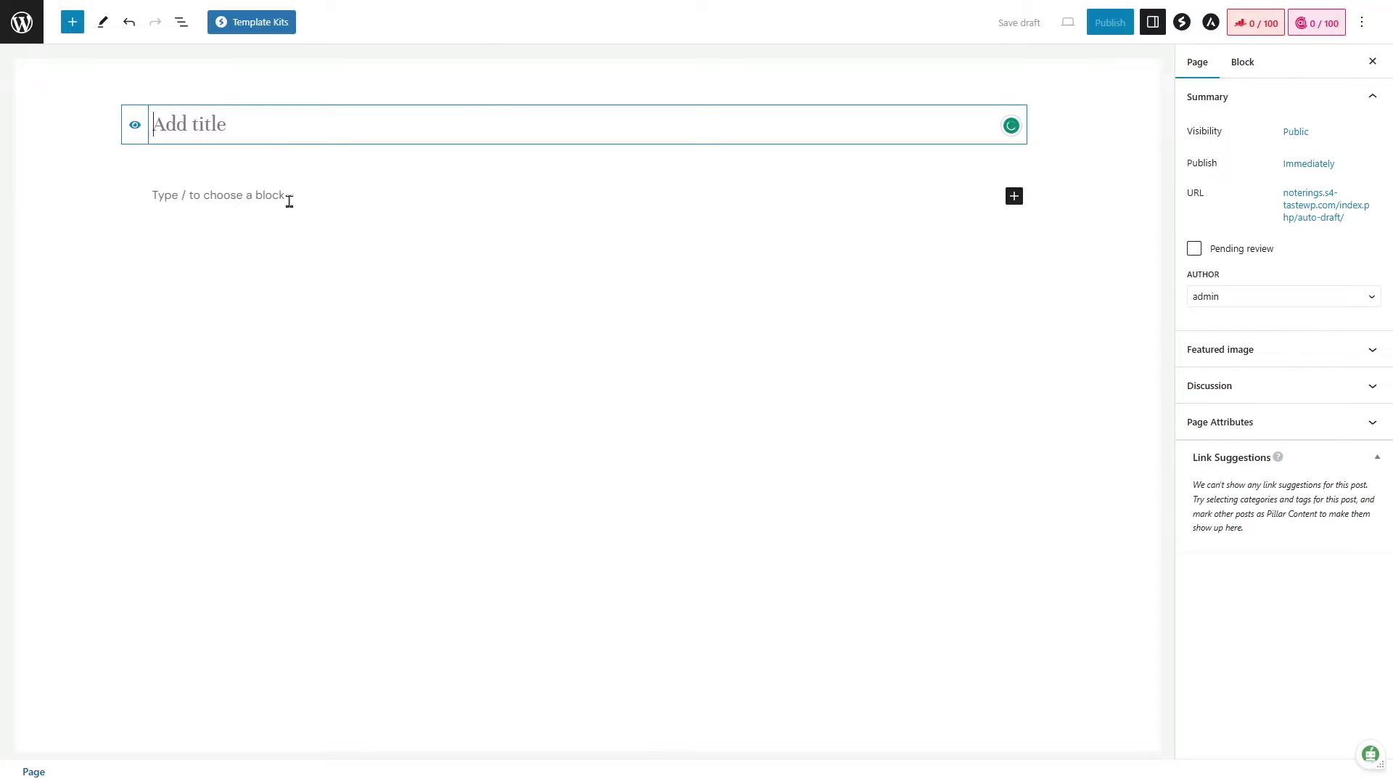
type("HTML Sitemap")
key("Return")
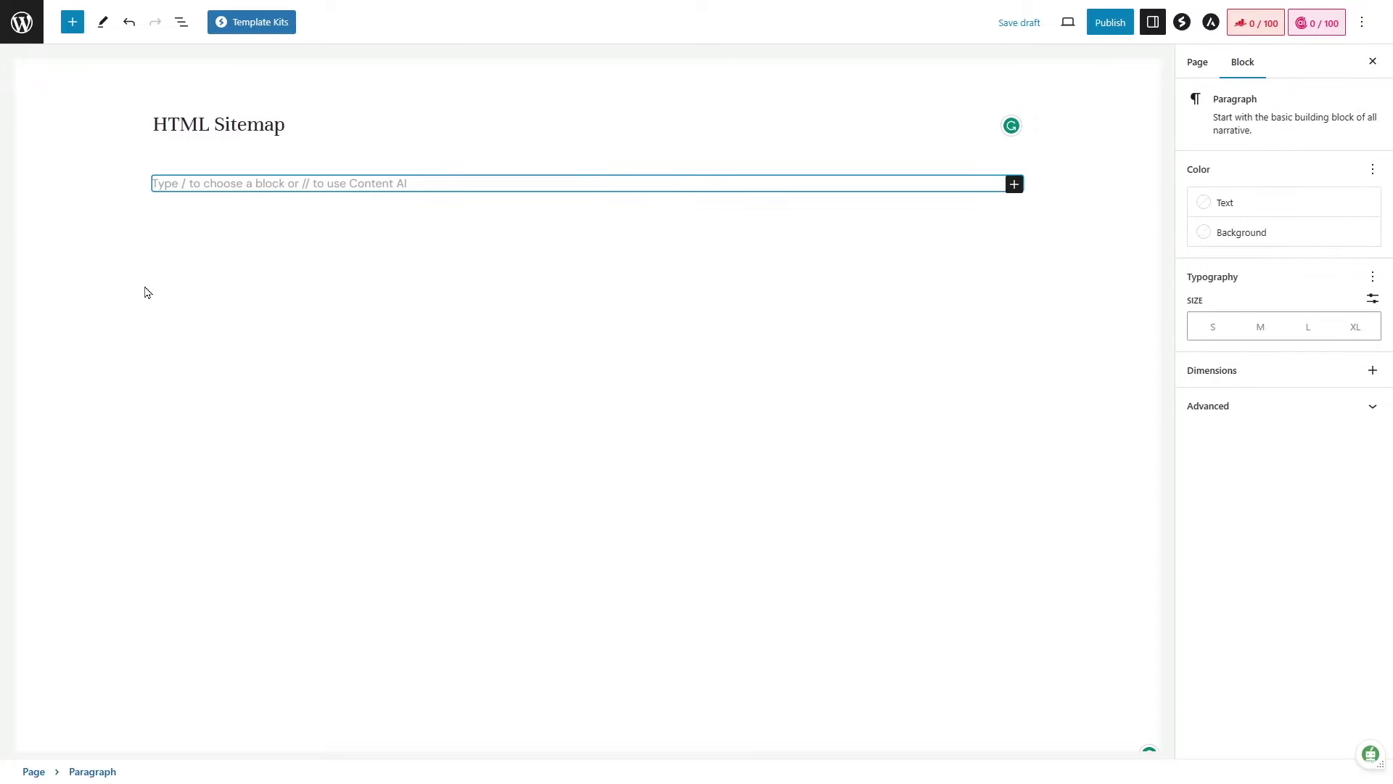
left_click(1014, 187)
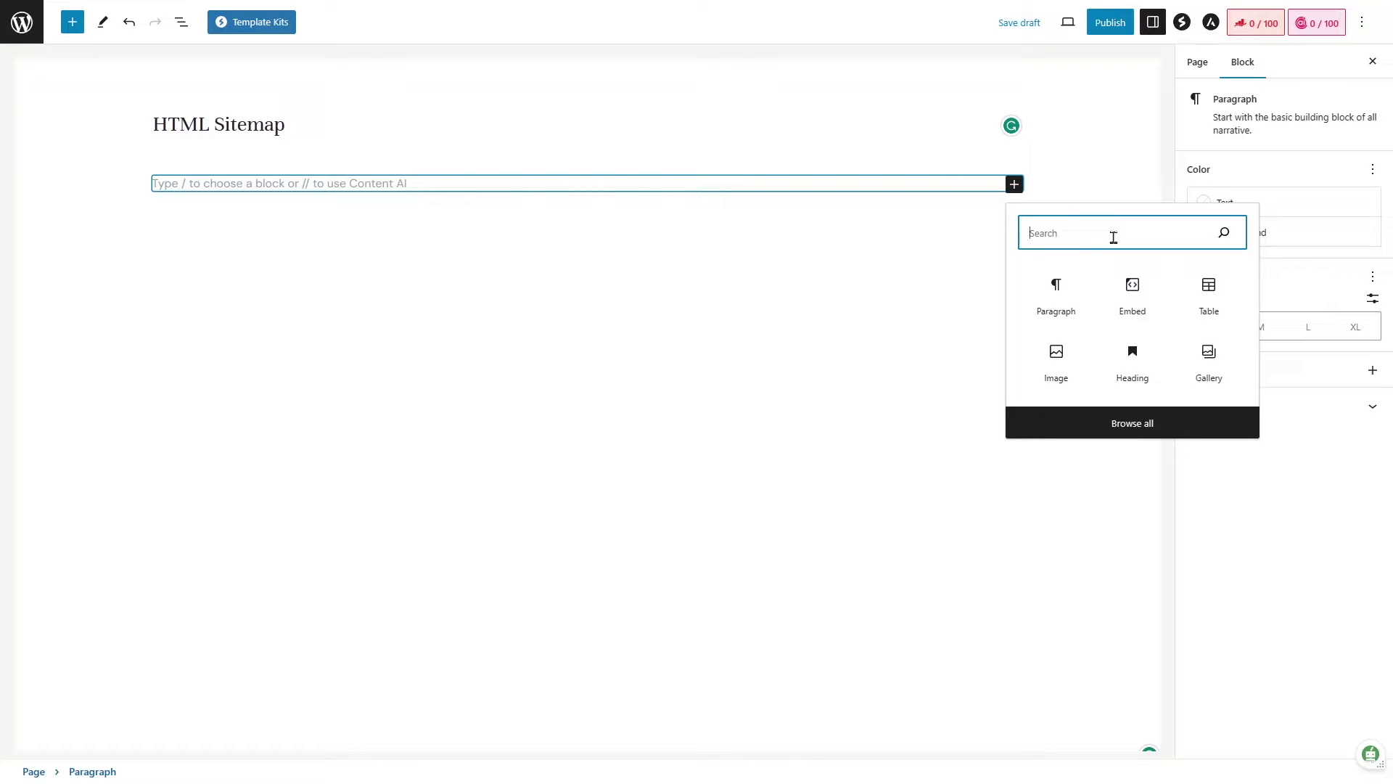
type("sh")
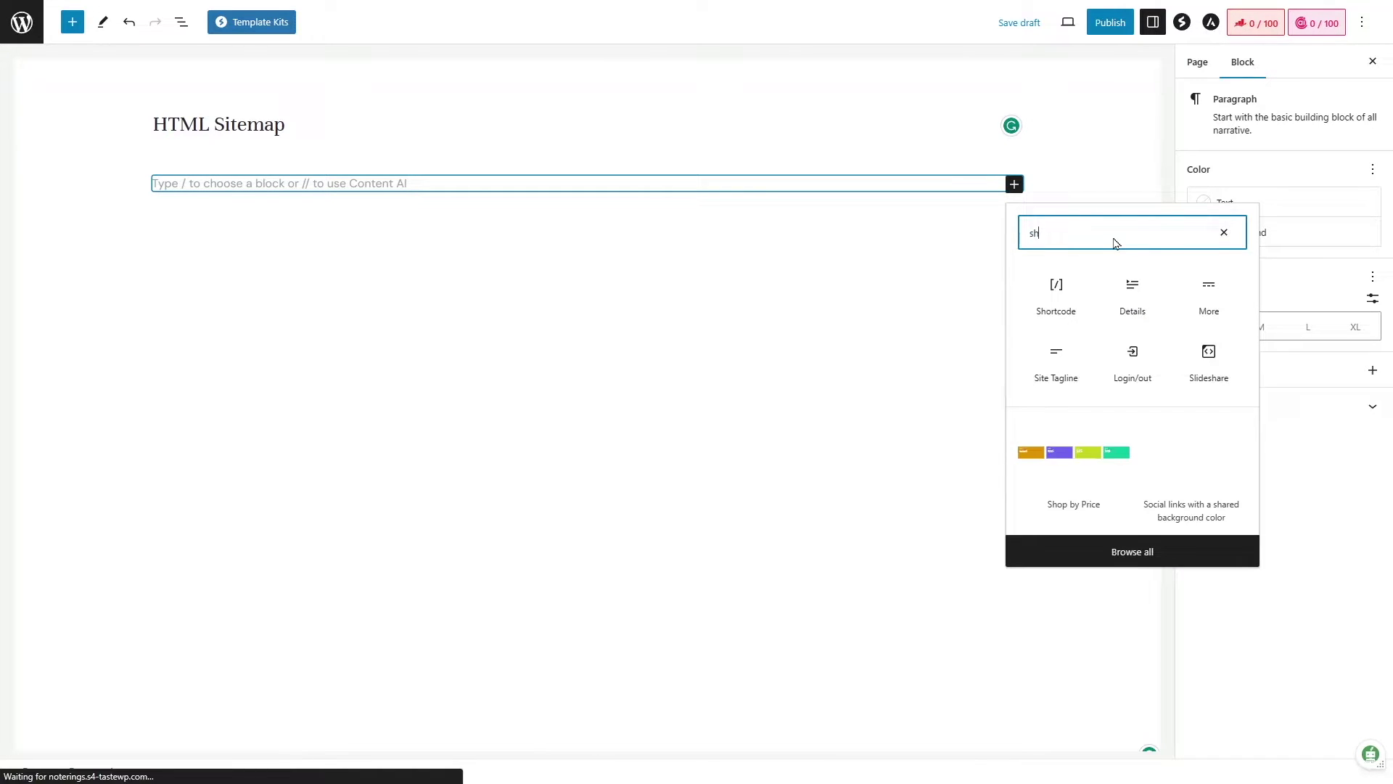
type("ort")
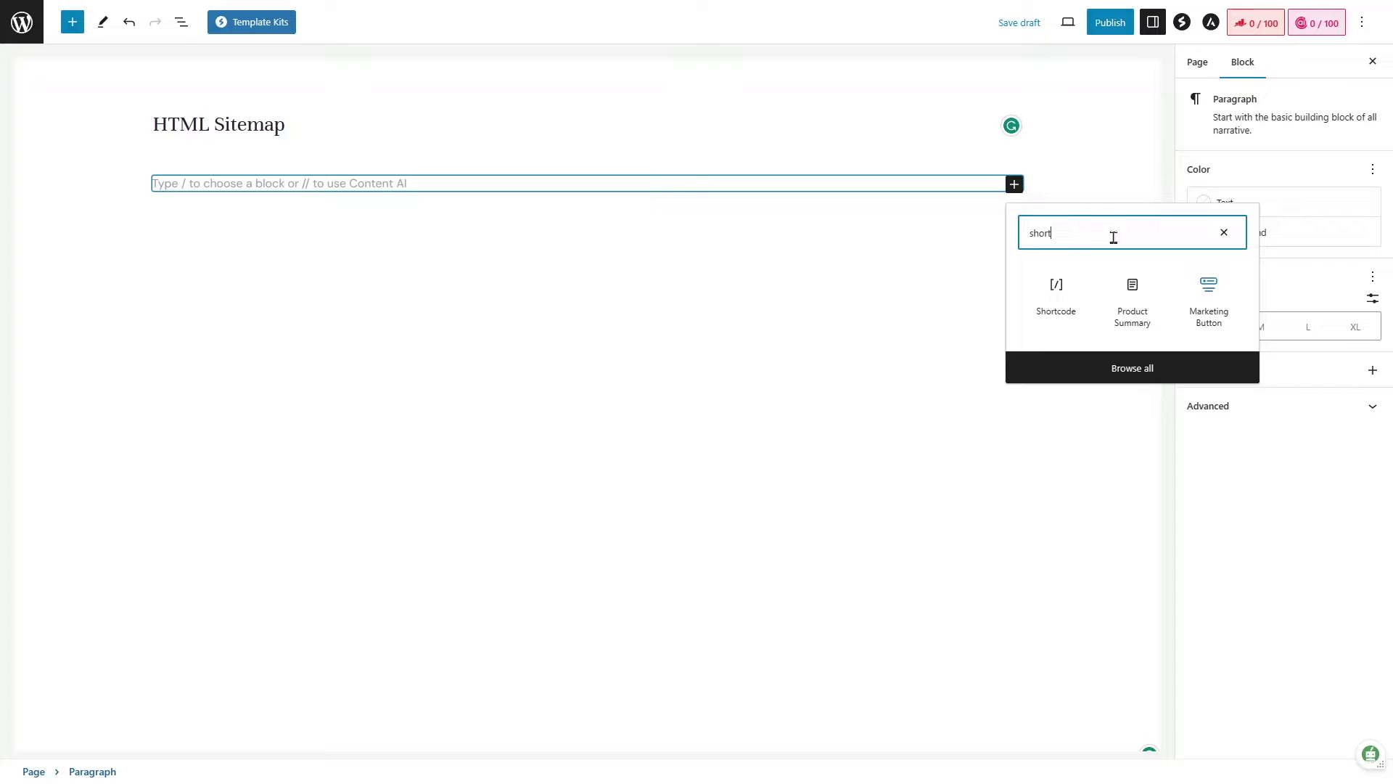
left_click(1070, 296)
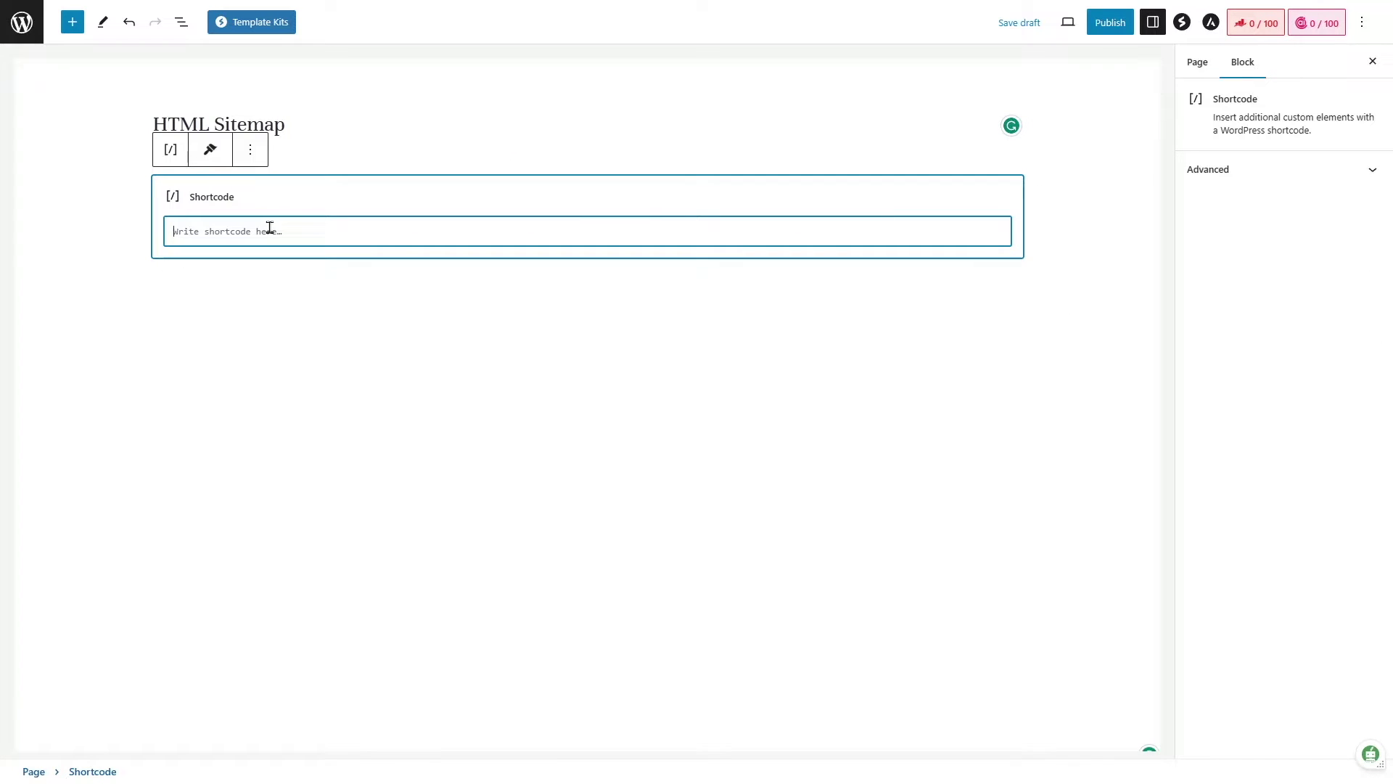
type("[rank_math_html_sitemap]")
key("Return")
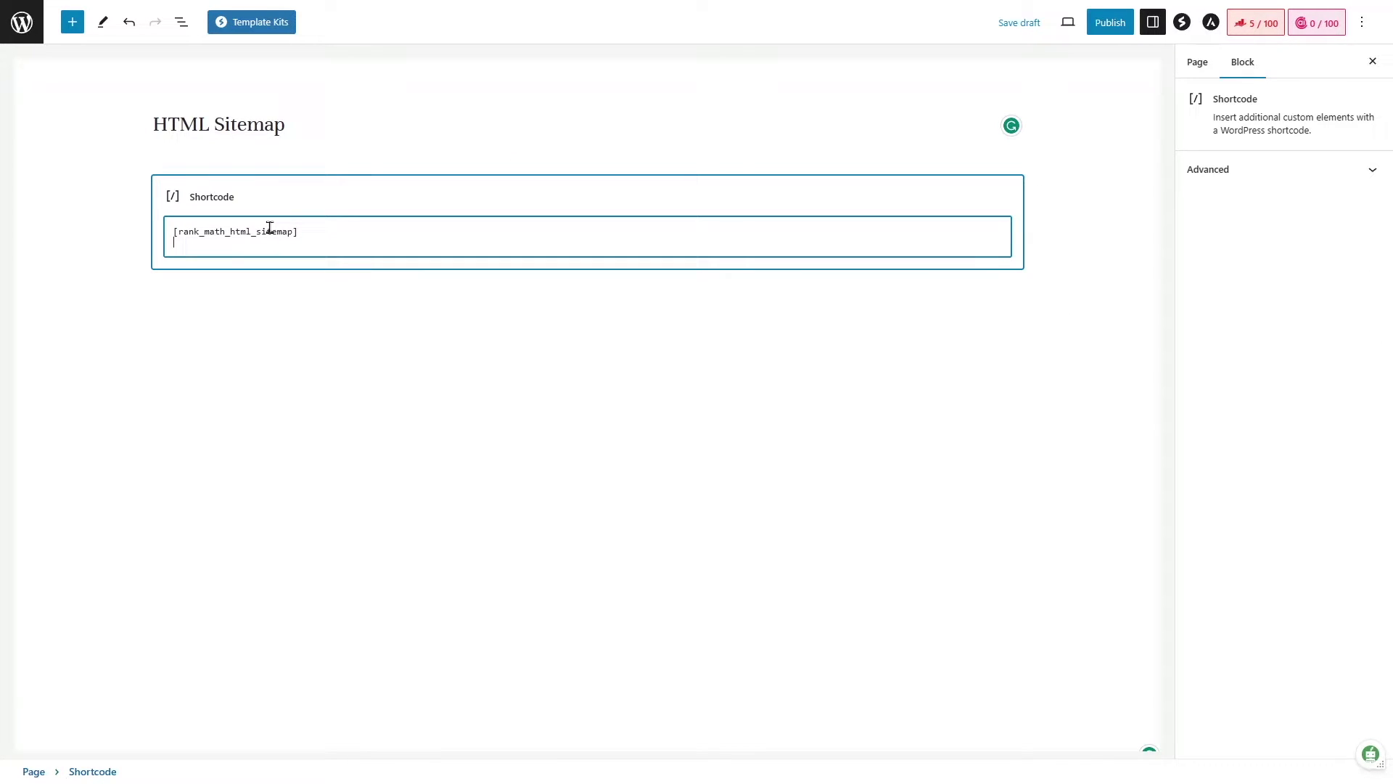
key("BackSpace")
Step: Publish the HTML Sitemap page and view it live
left_click(1110, 22)
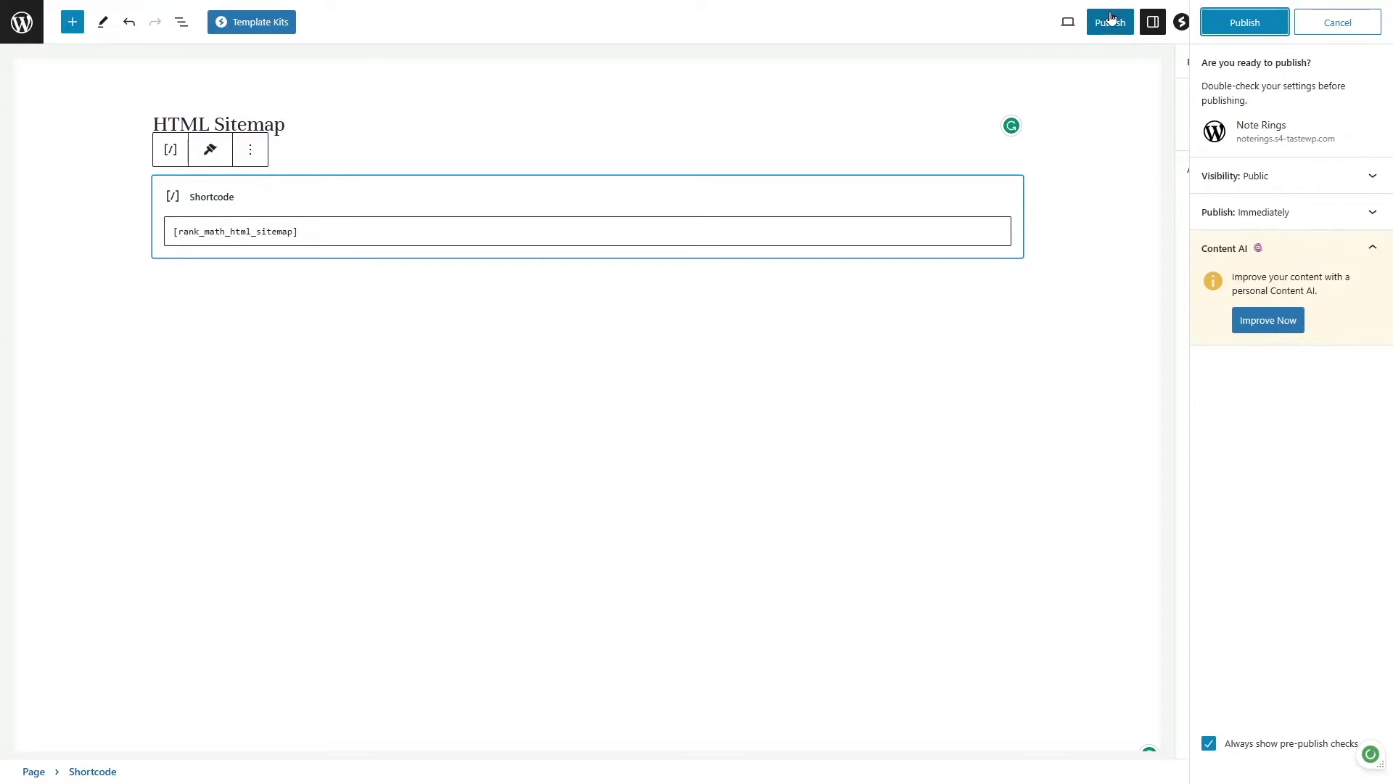
left_click(1239, 23)
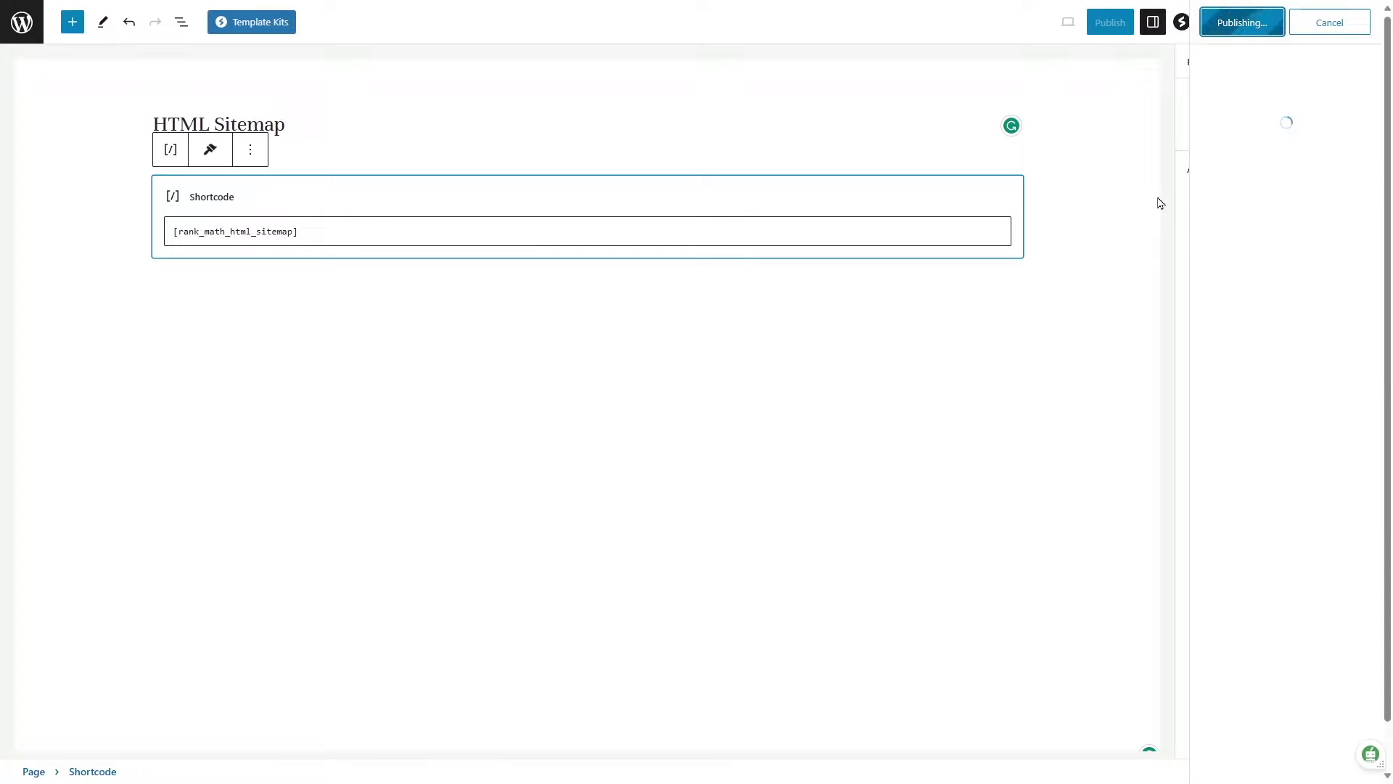
left_click(1255, 182)
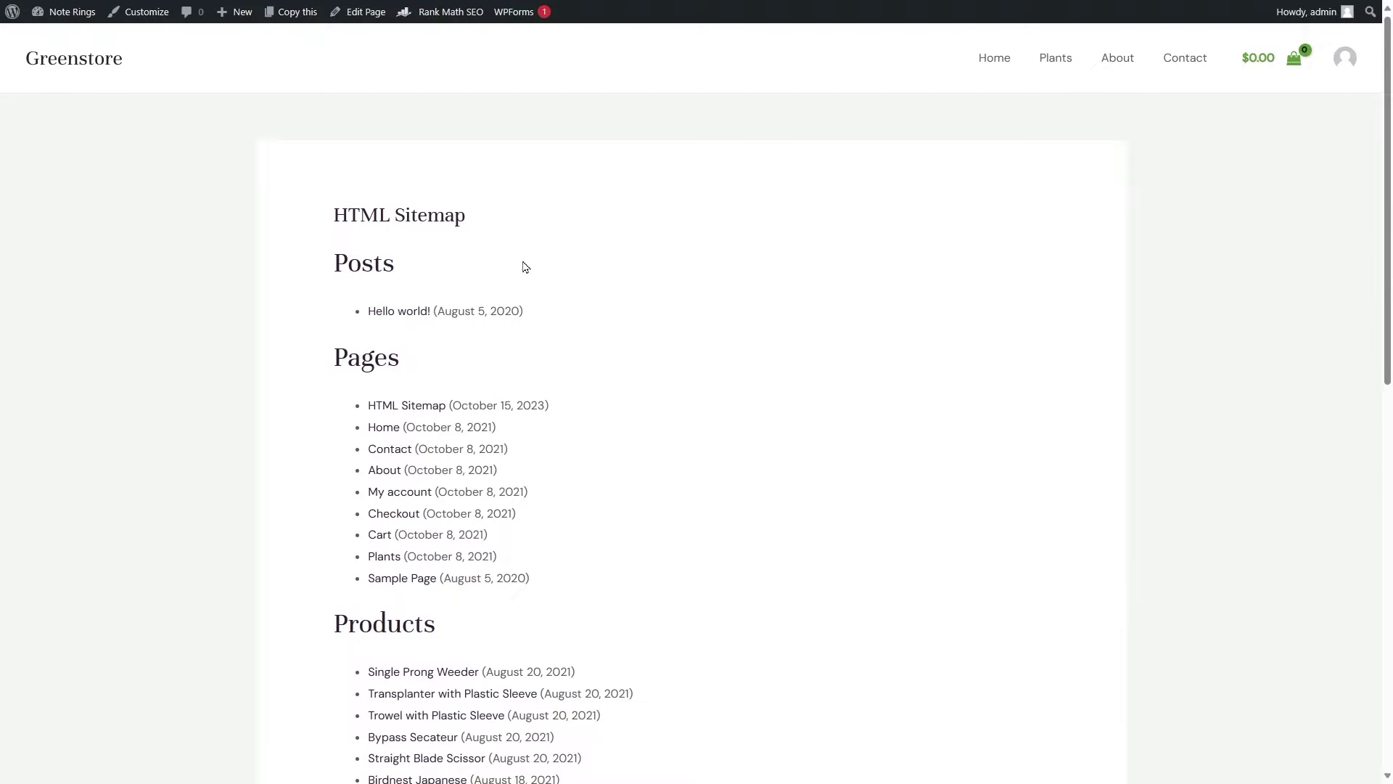
Step: Scroll the live HTML Sitemap page to its Categories section, then return to the admin Dashboard
scroll(462, 255, "down", 8)
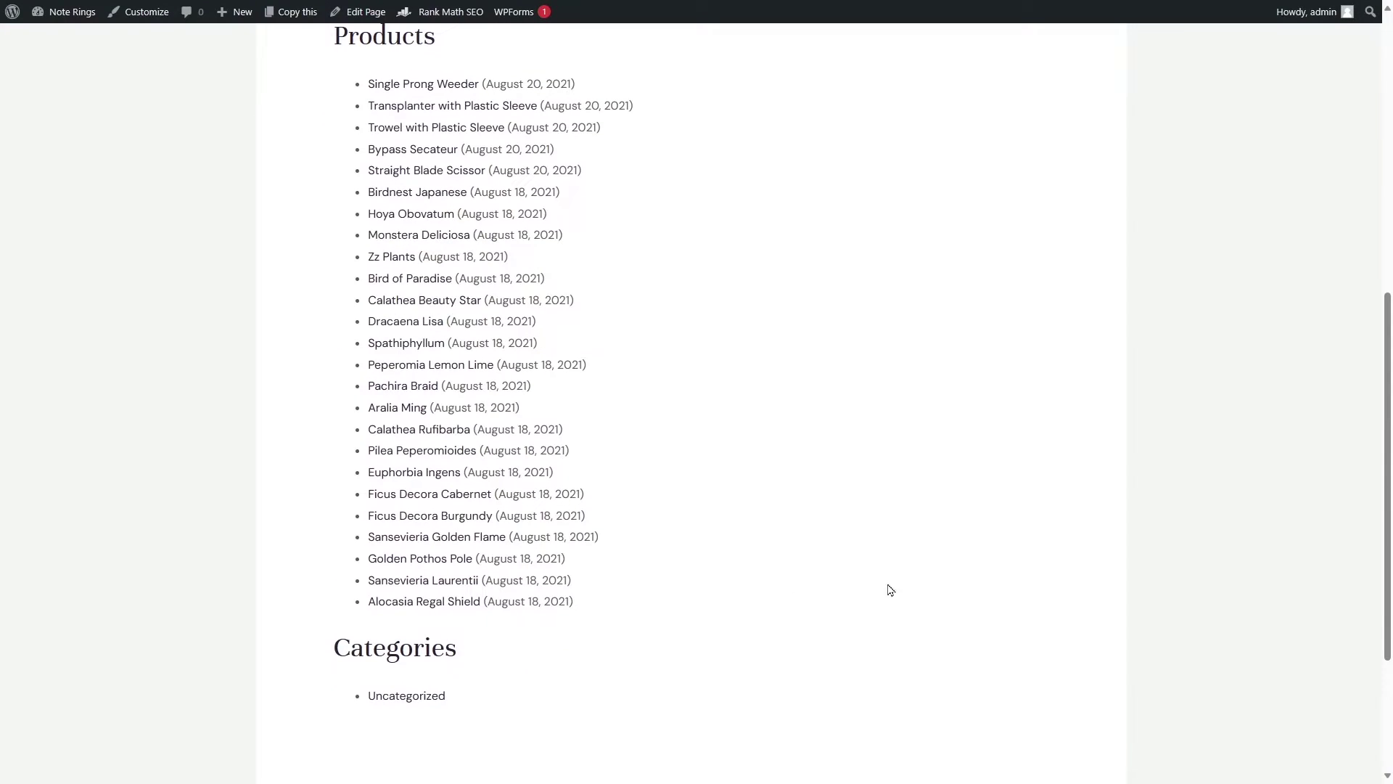
scroll(846, 462, "up", 8)
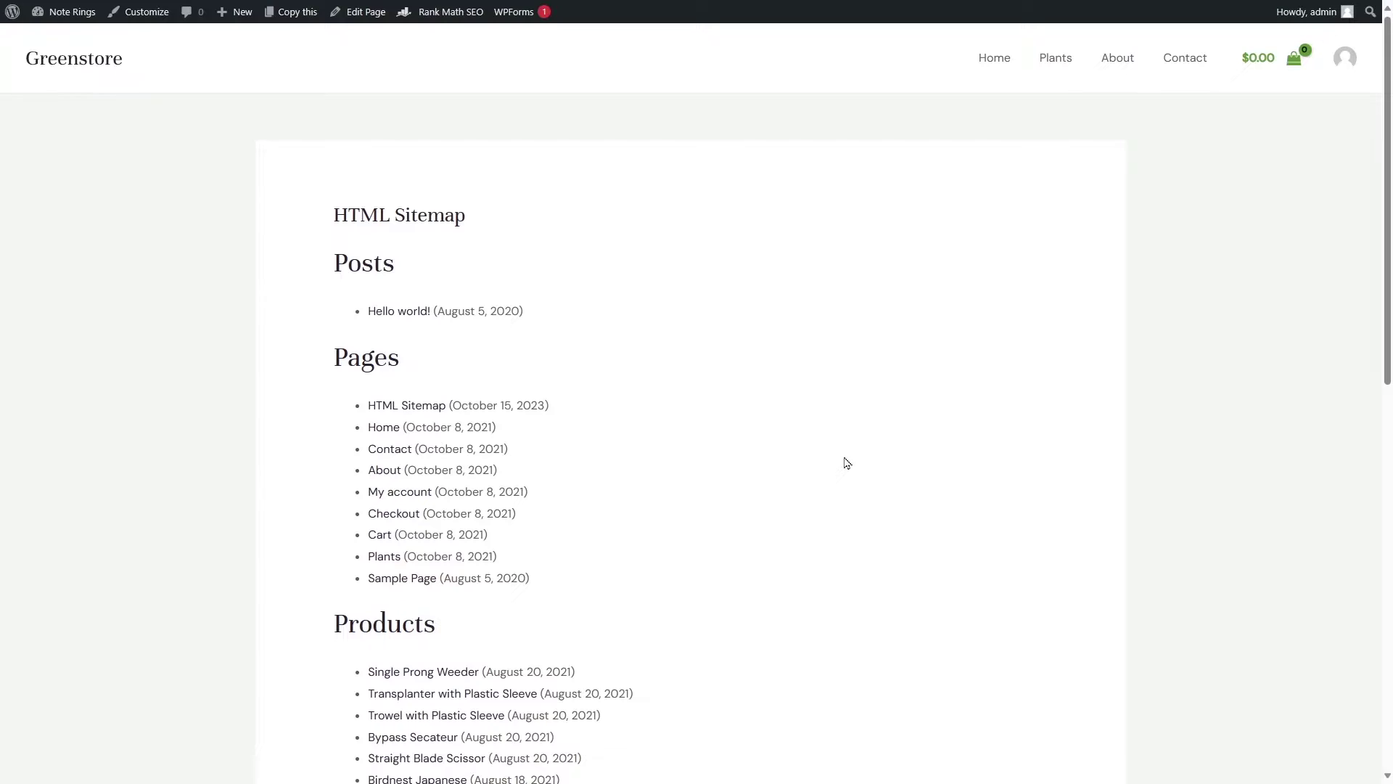
mouse_move(64, 11)
left_click(55, 37)
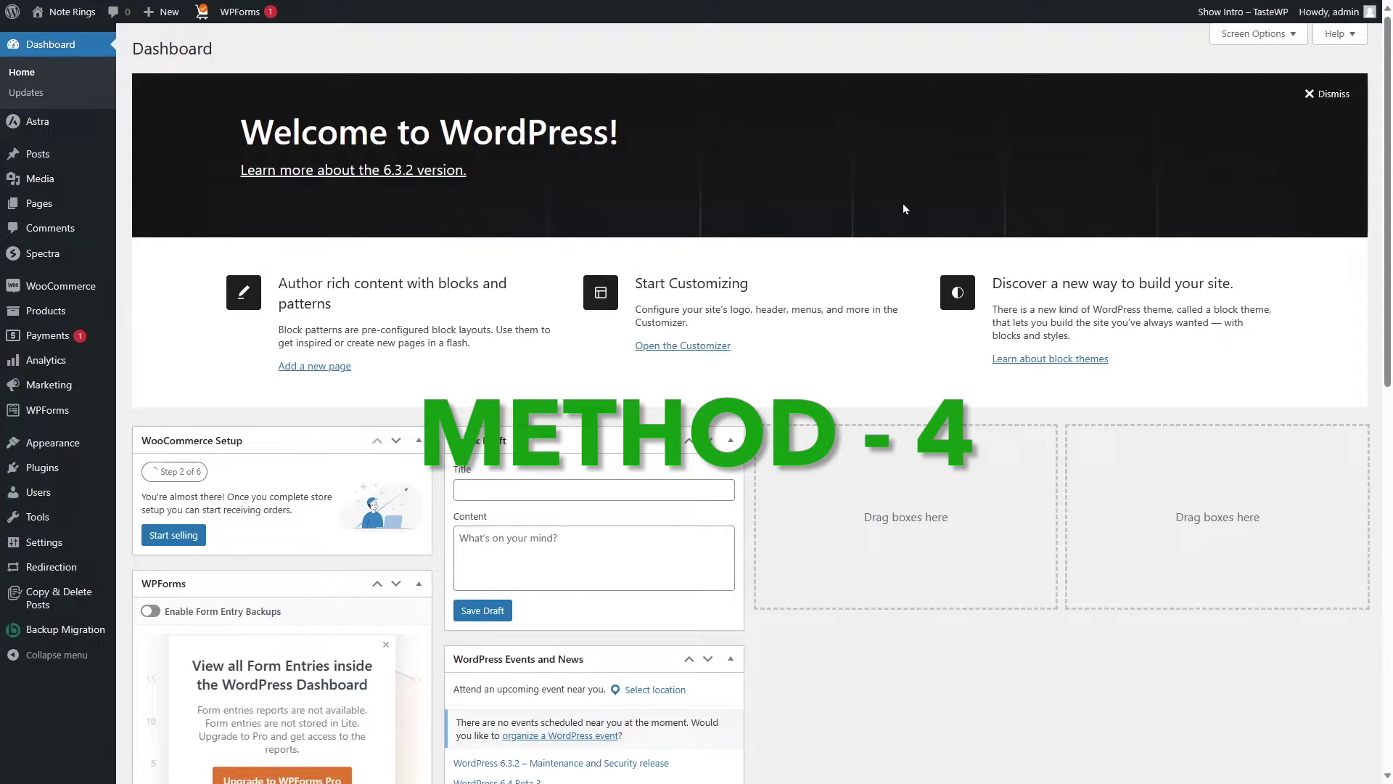
Step: Find All in One SEO by searching 'AIO', install and activate it, and open its Sitemaps settings
mouse_move(43, 467)
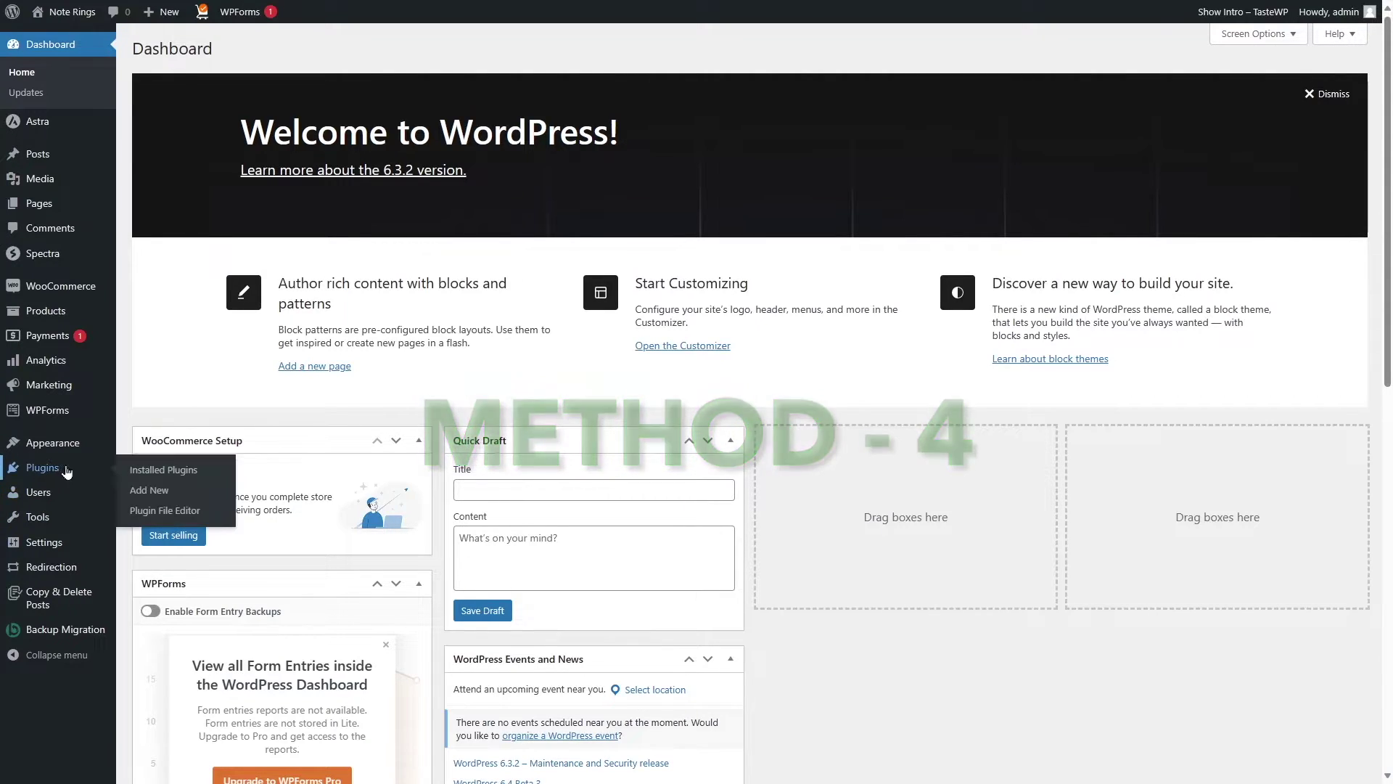
left_click(177, 494)
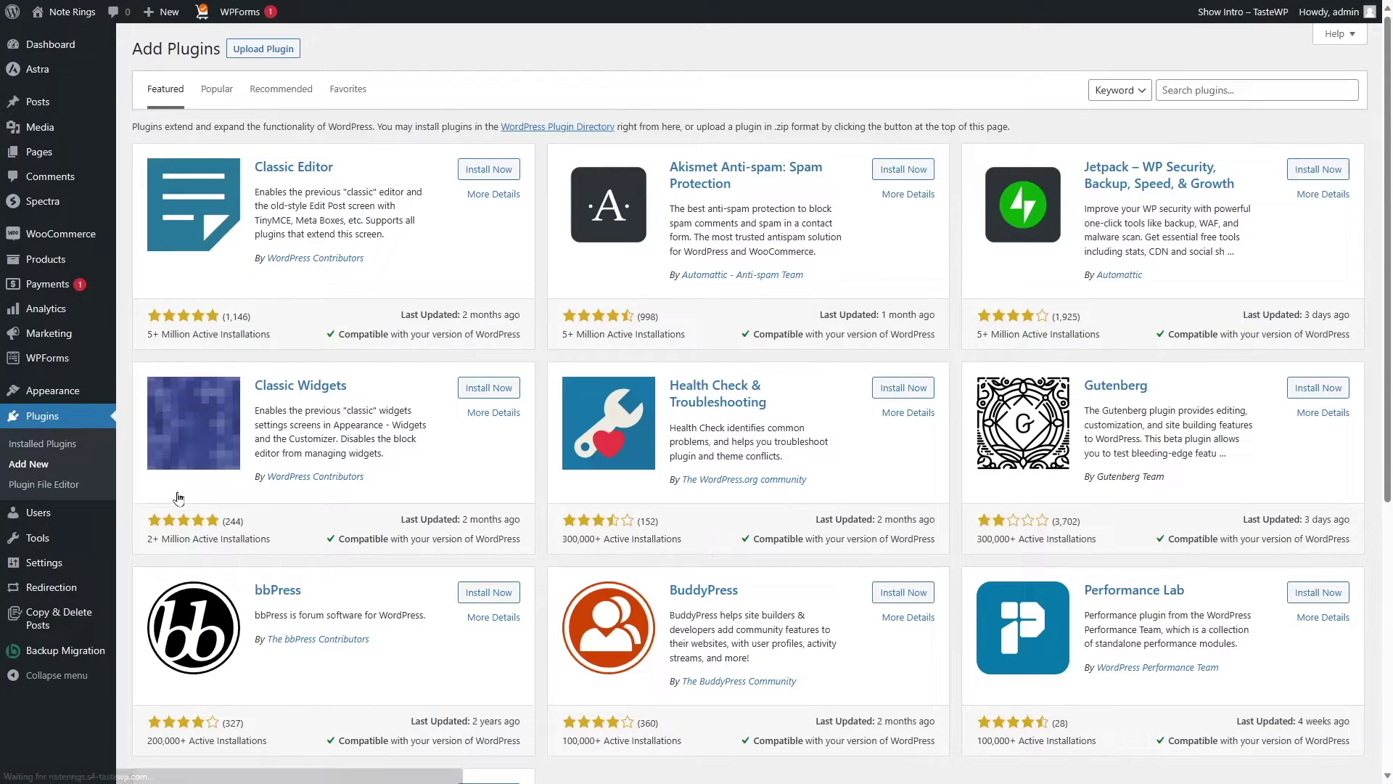
left_click(1200, 88)
type("AIO")
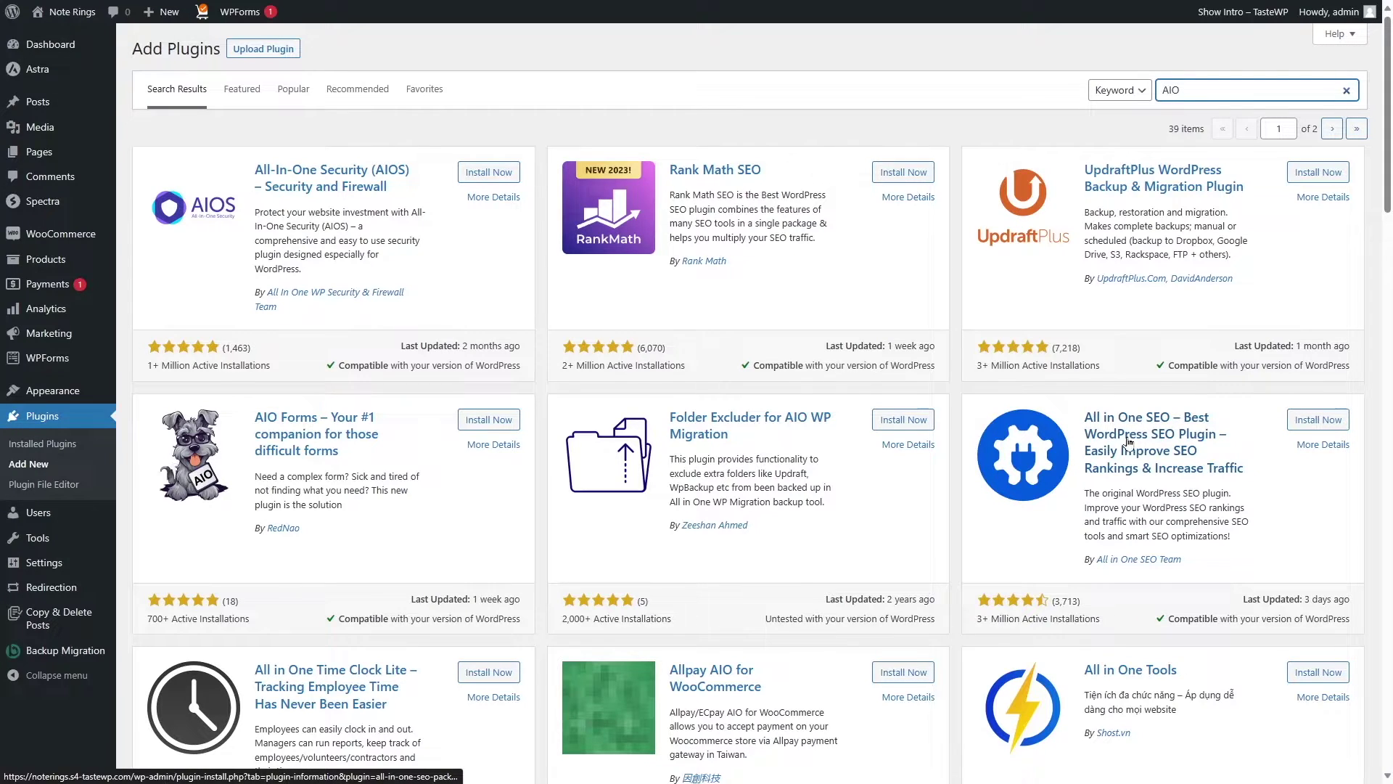
left_click(1316, 419)
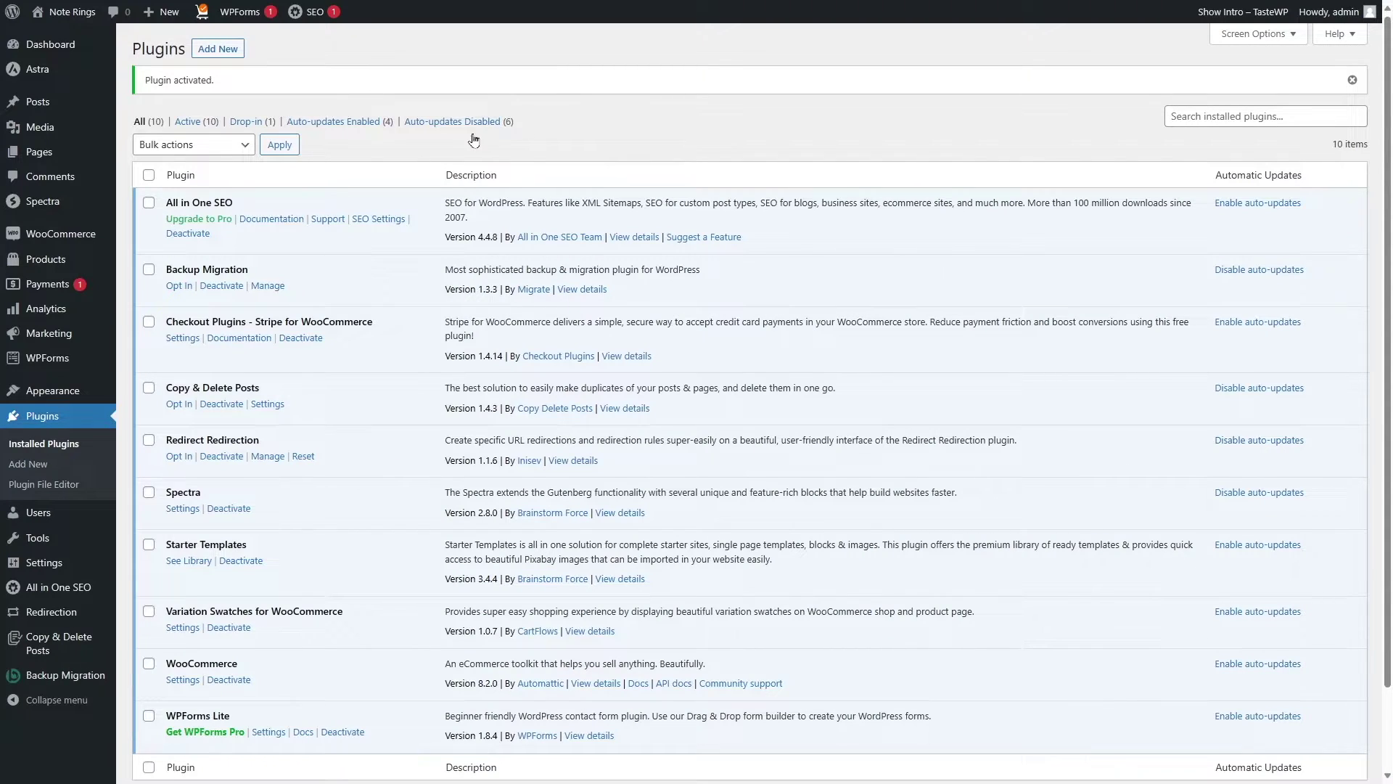
mouse_move(65, 599)
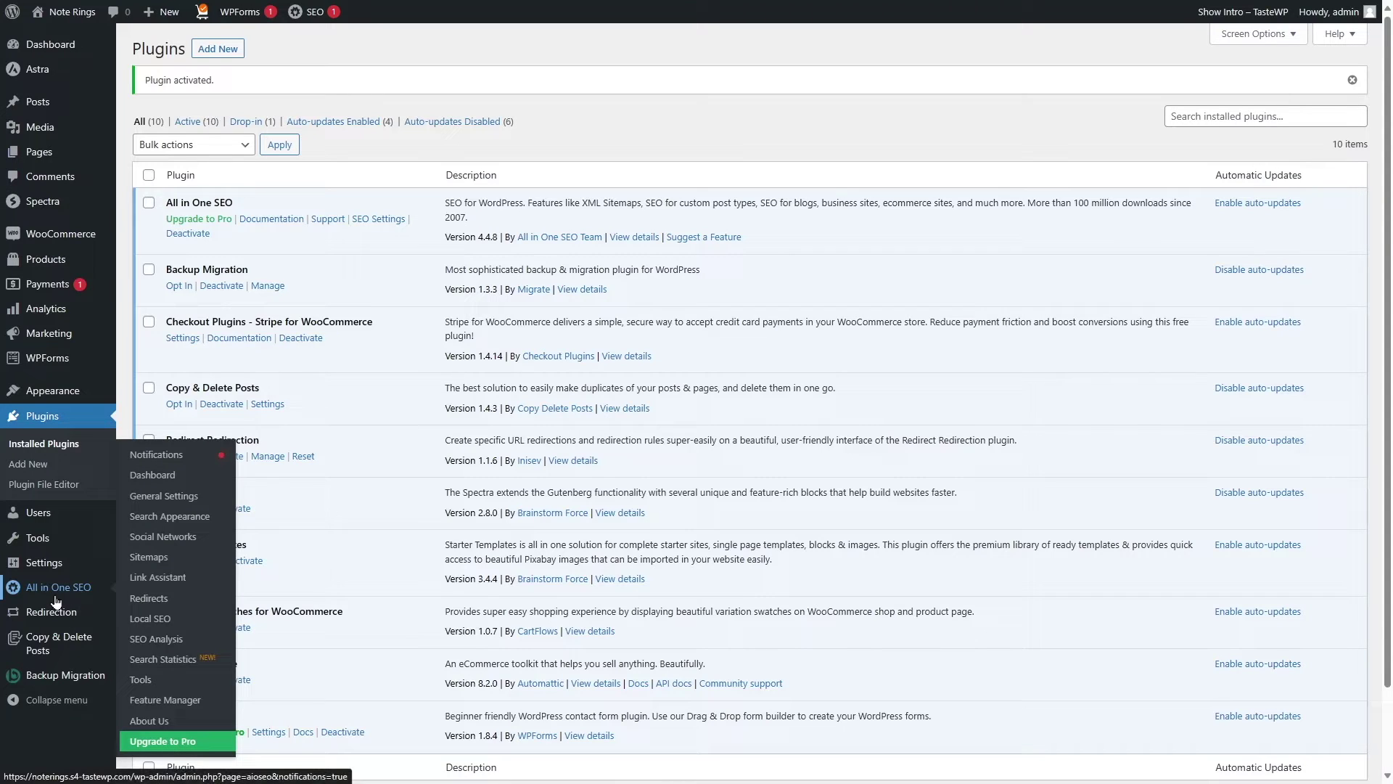
left_click(148, 560)
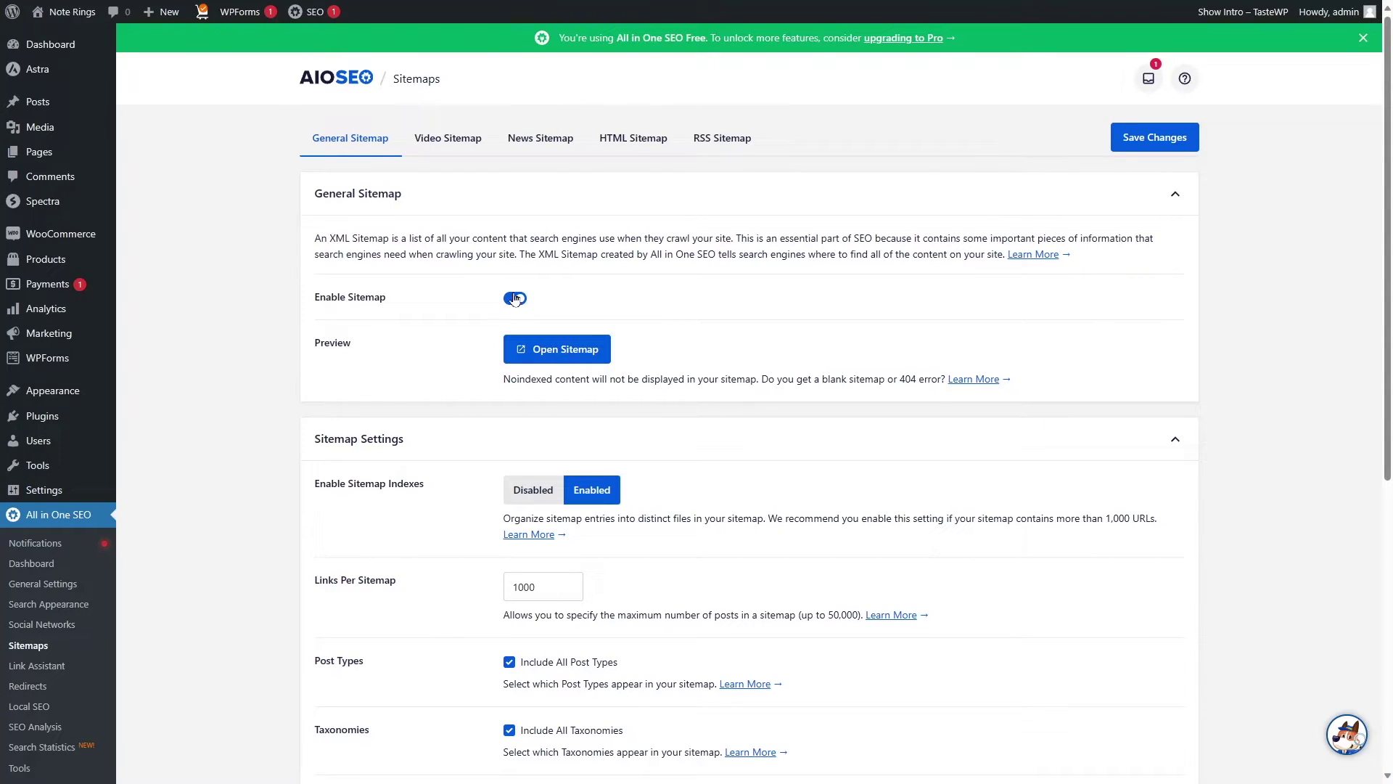
left_click(546, 354)
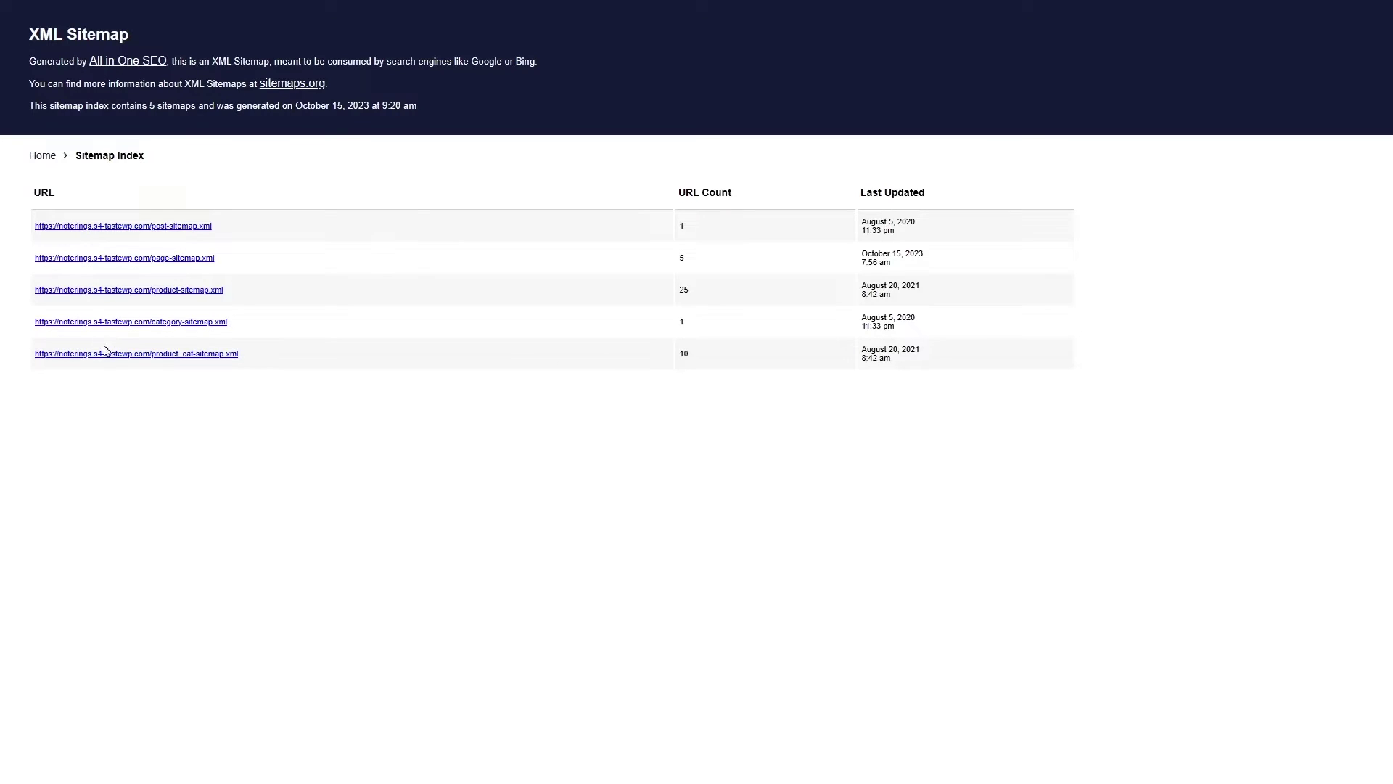
left_click(113, 290)
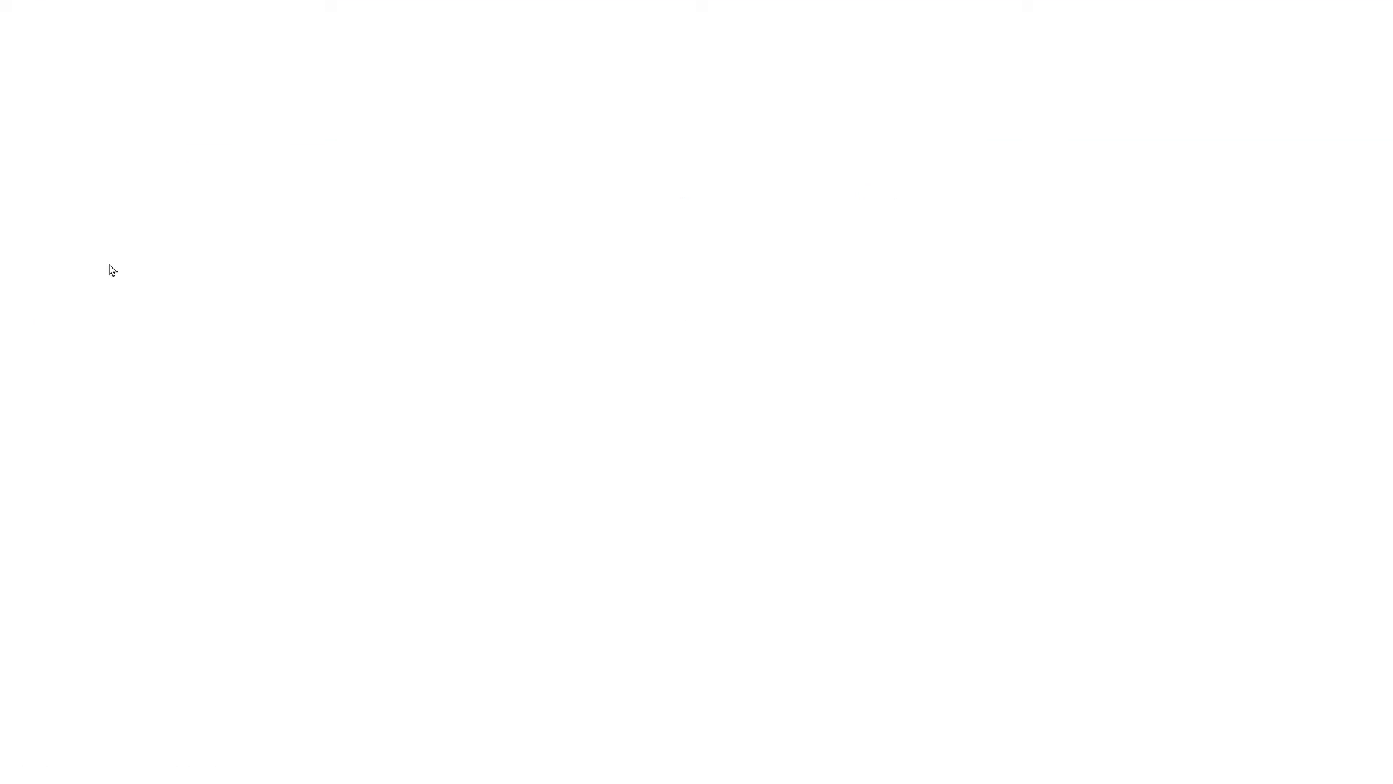
scroll(293, 358, "down", 3)
scroll(218, 218, "up", 3)
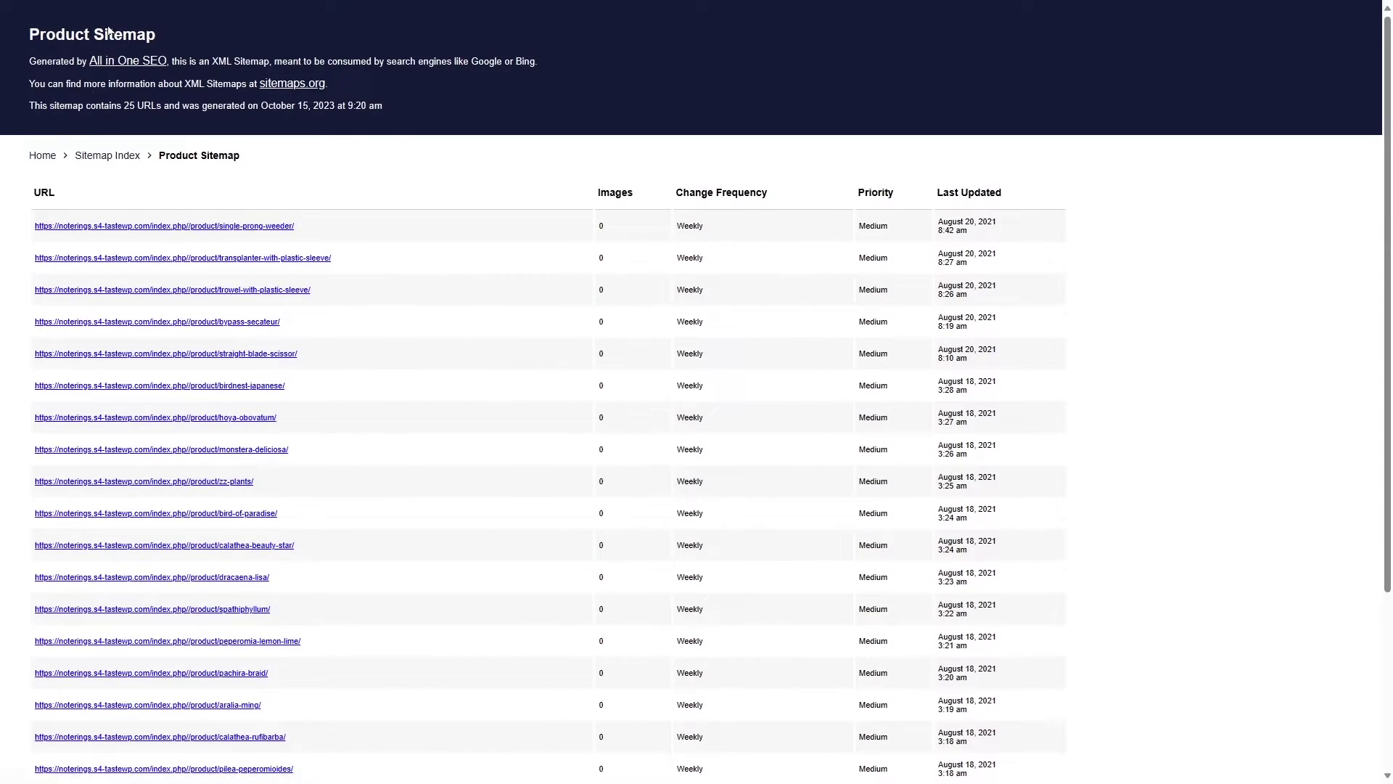
left_click(56, 159)
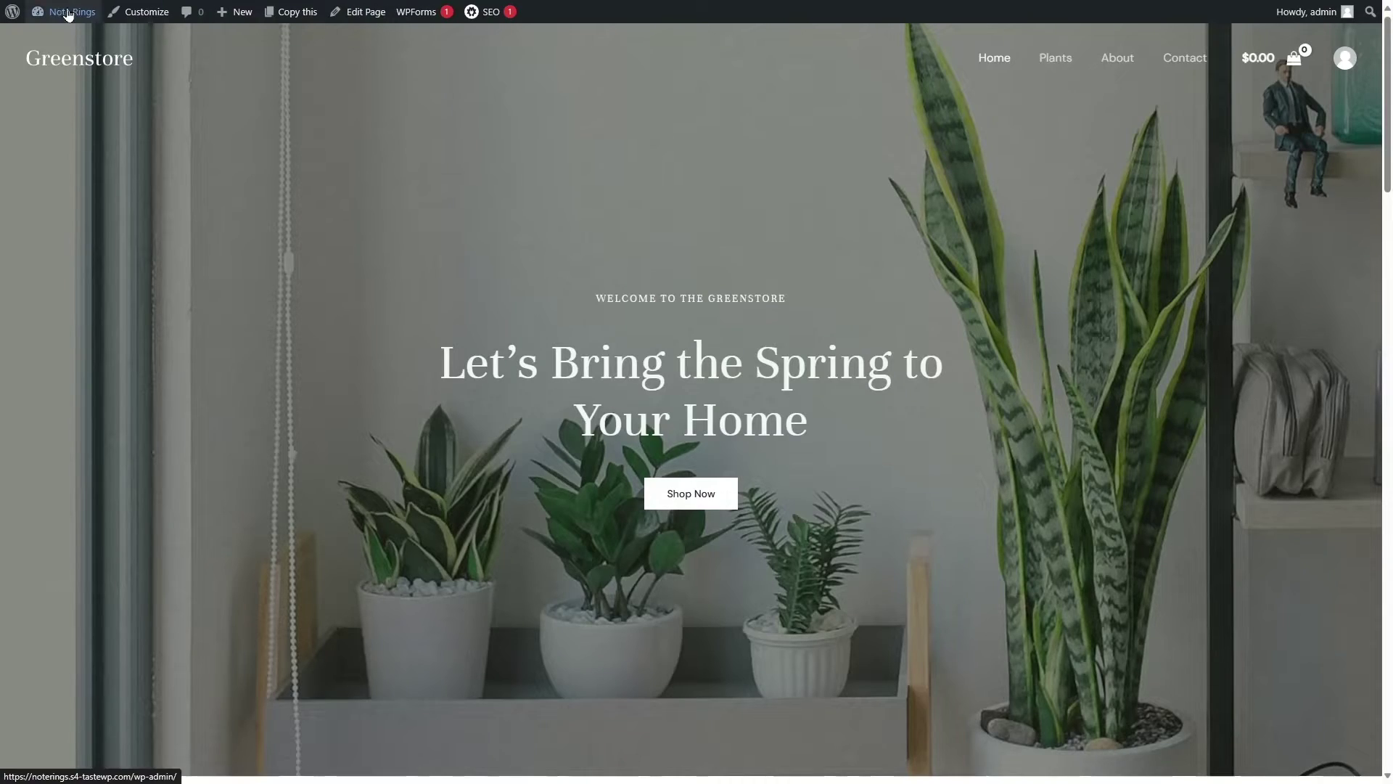
mouse_move(69, 11)
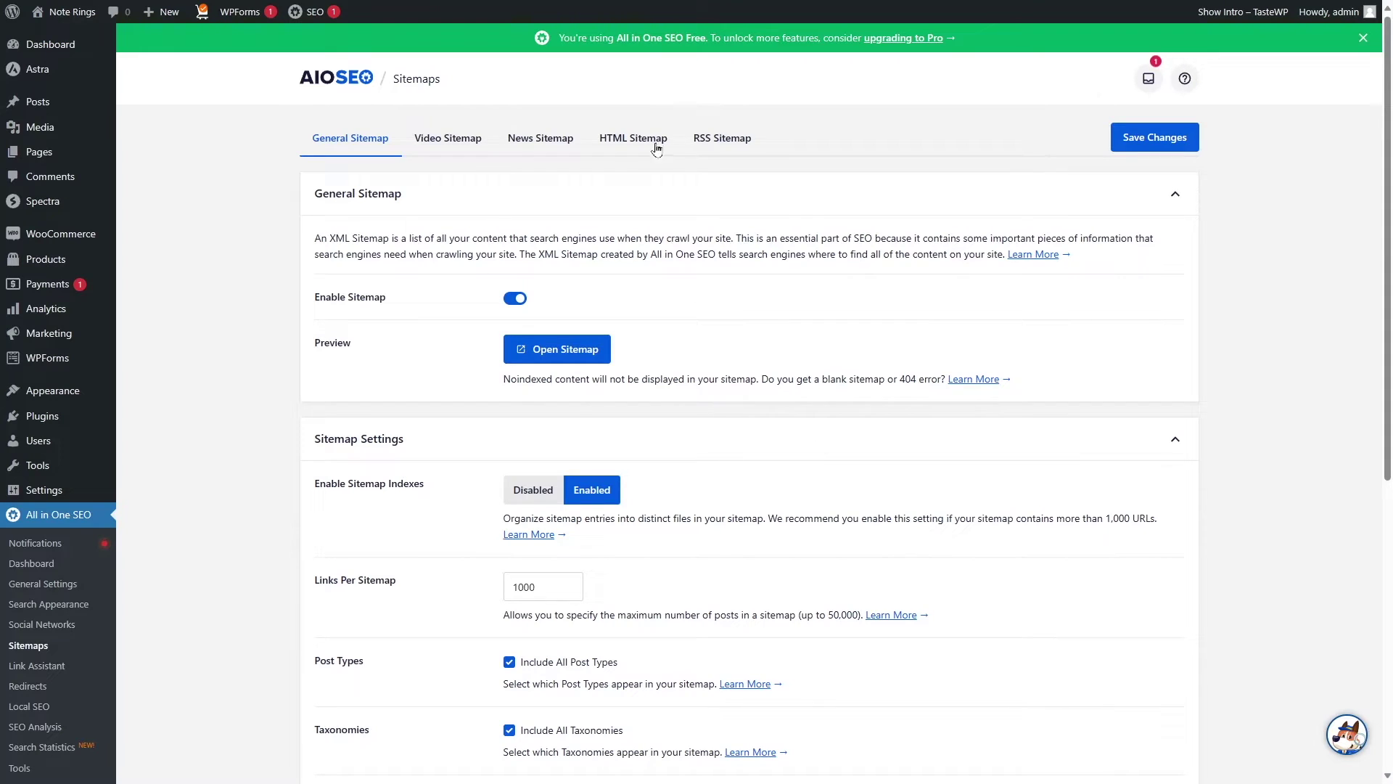
Step: On the HTML Sitemap tab, compare the display options, choose Gutenberg Block and save
left_click(648, 149)
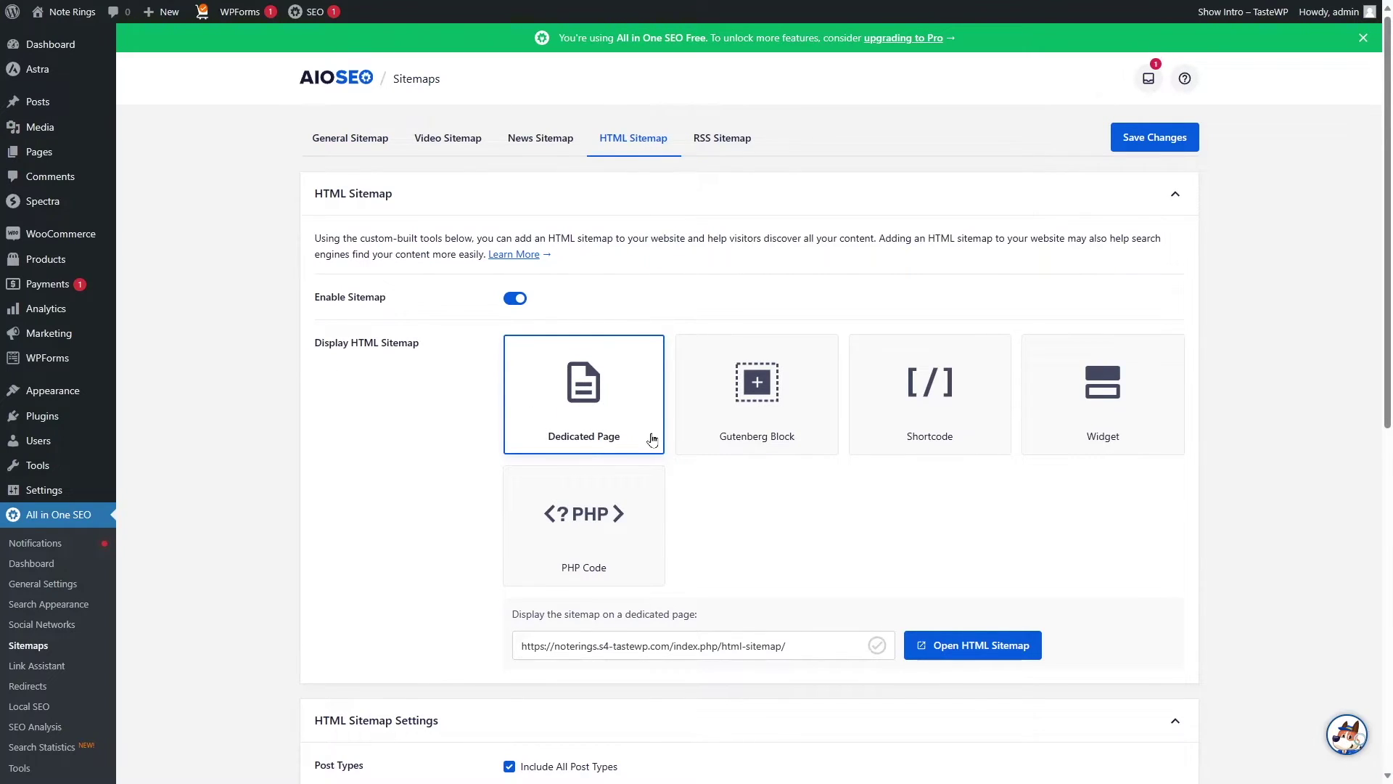
left_click(756, 437)
left_click(939, 441)
left_click(1102, 421)
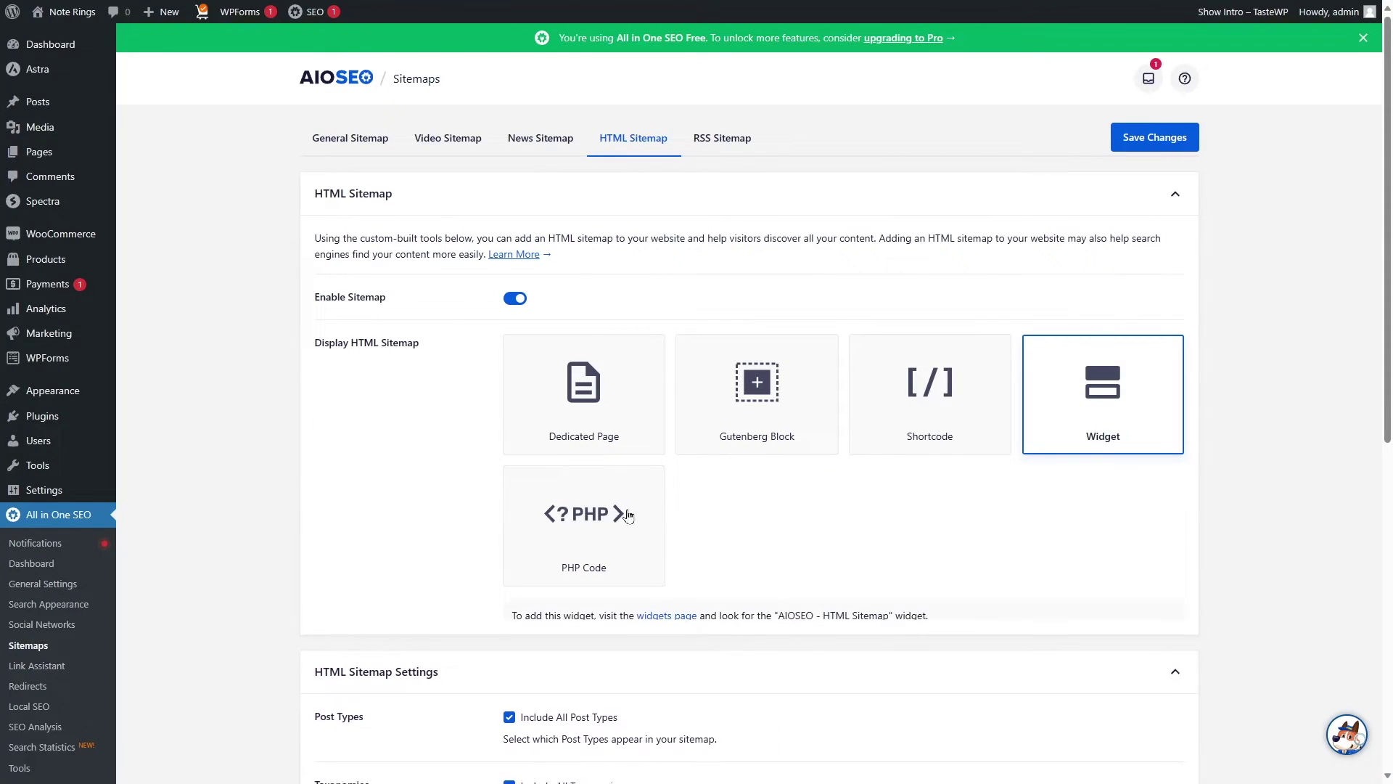
left_click(606, 516)
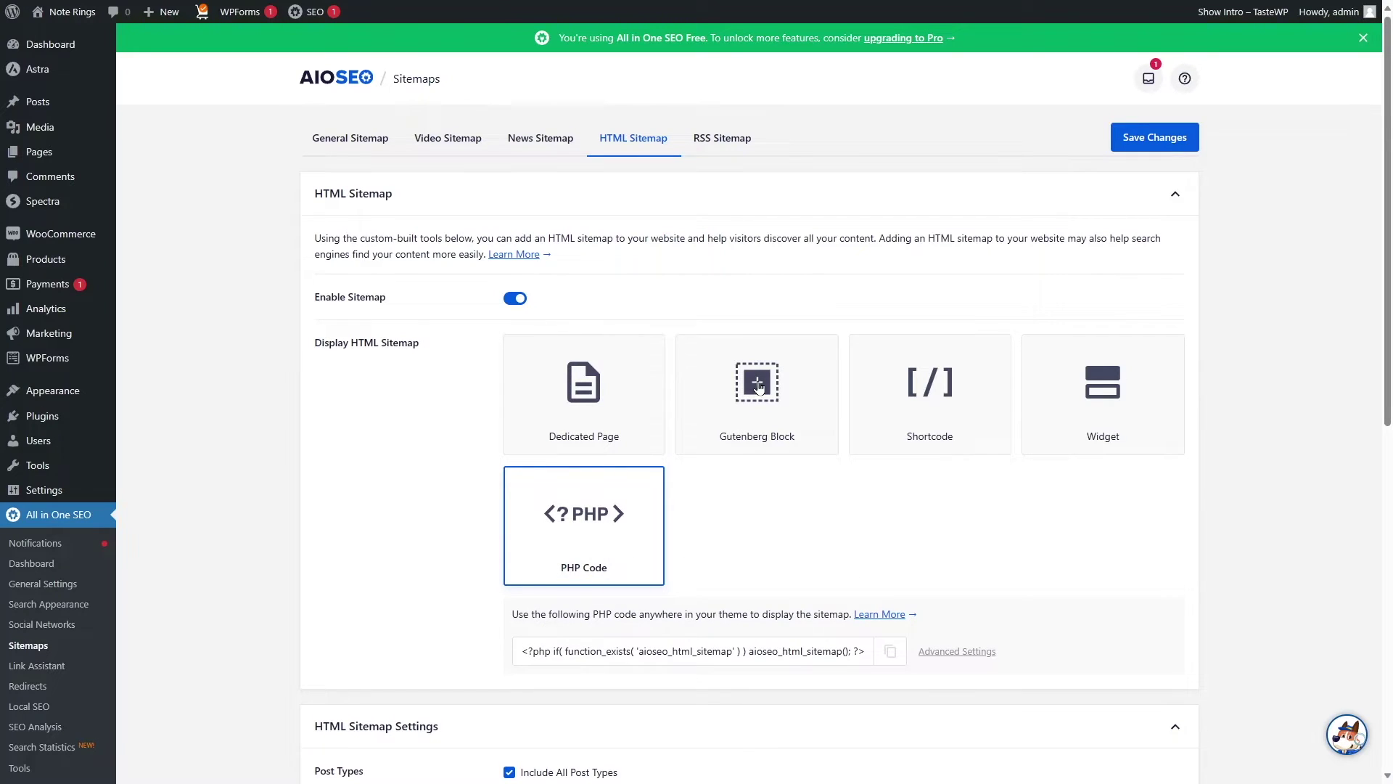
left_click(755, 379)
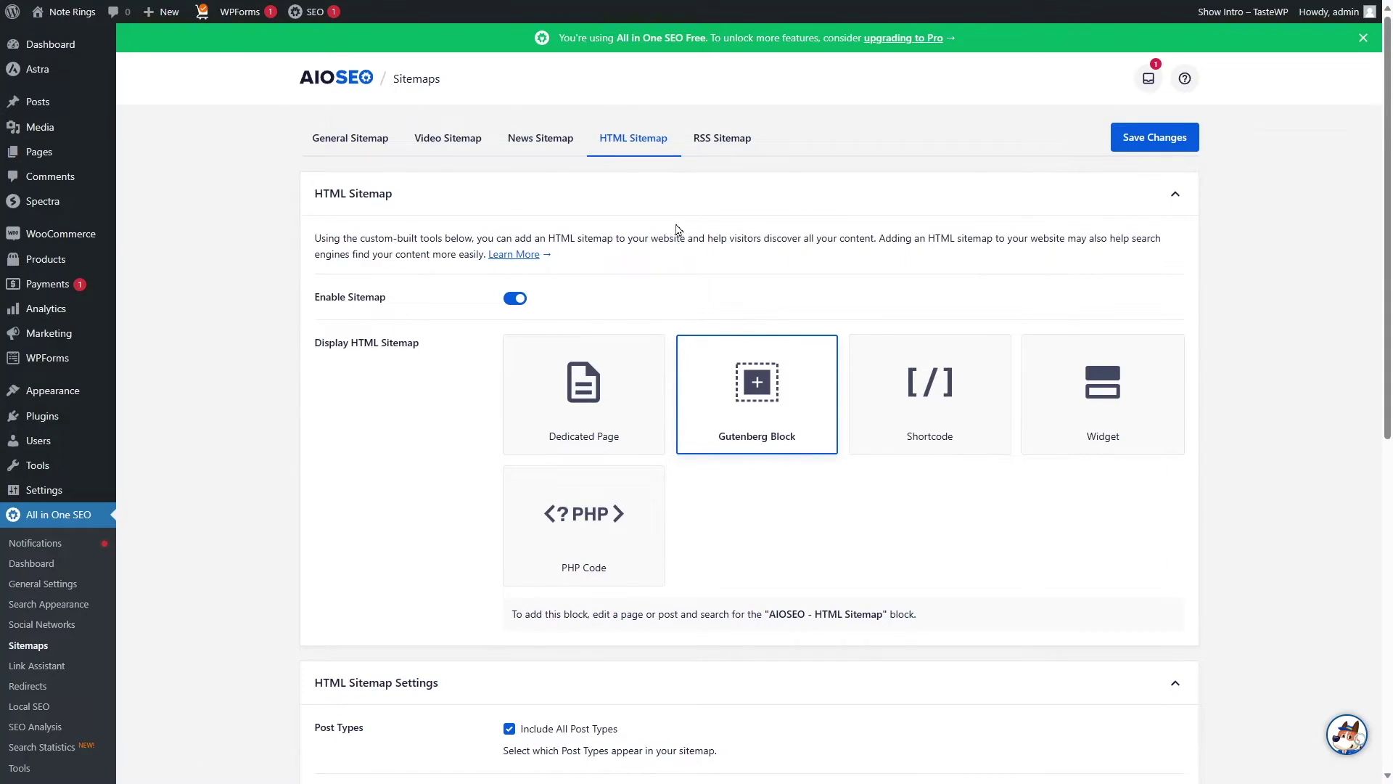
left_click(1154, 138)
mouse_move(43, 158)
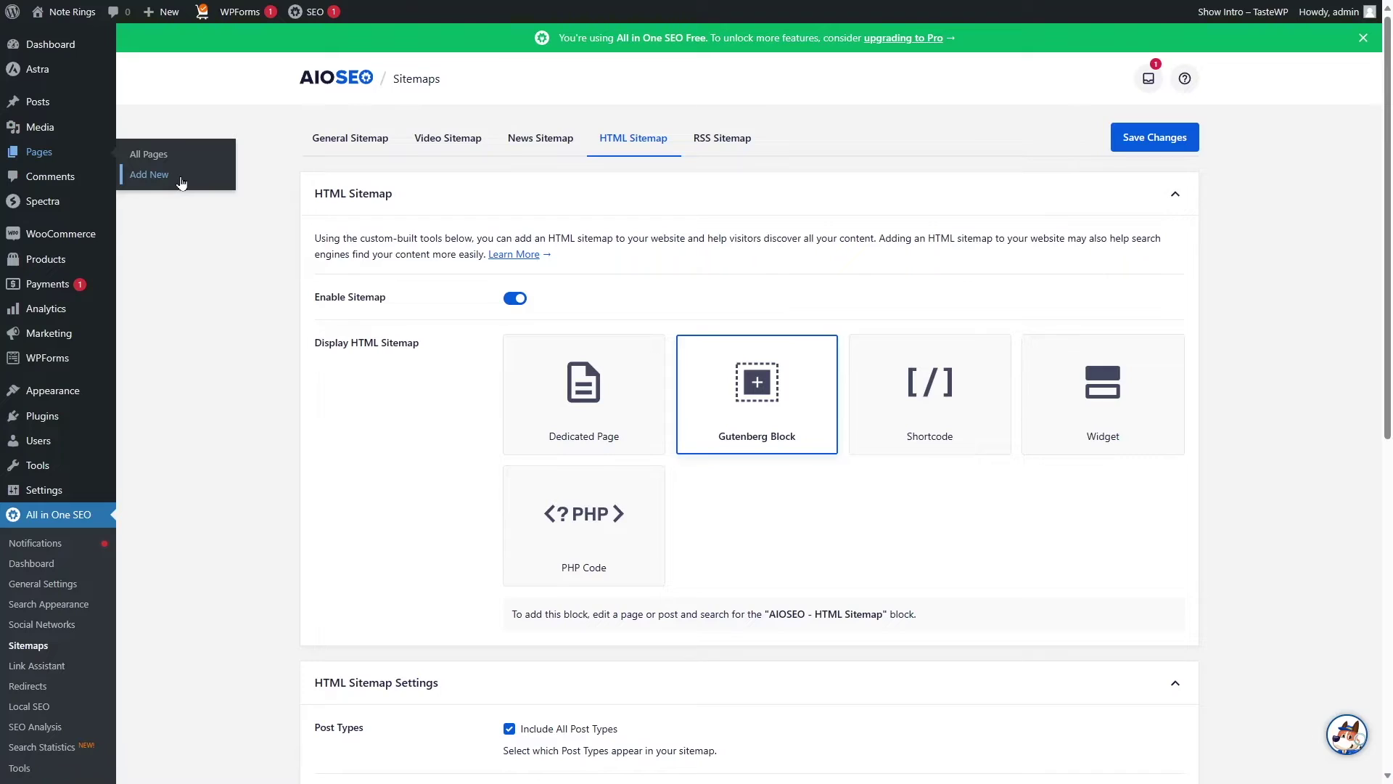
Step: Create a new page titled 'HTML Sitemap' and insert the AIOSEO - HTML Sitemap block
left_click(181, 183)
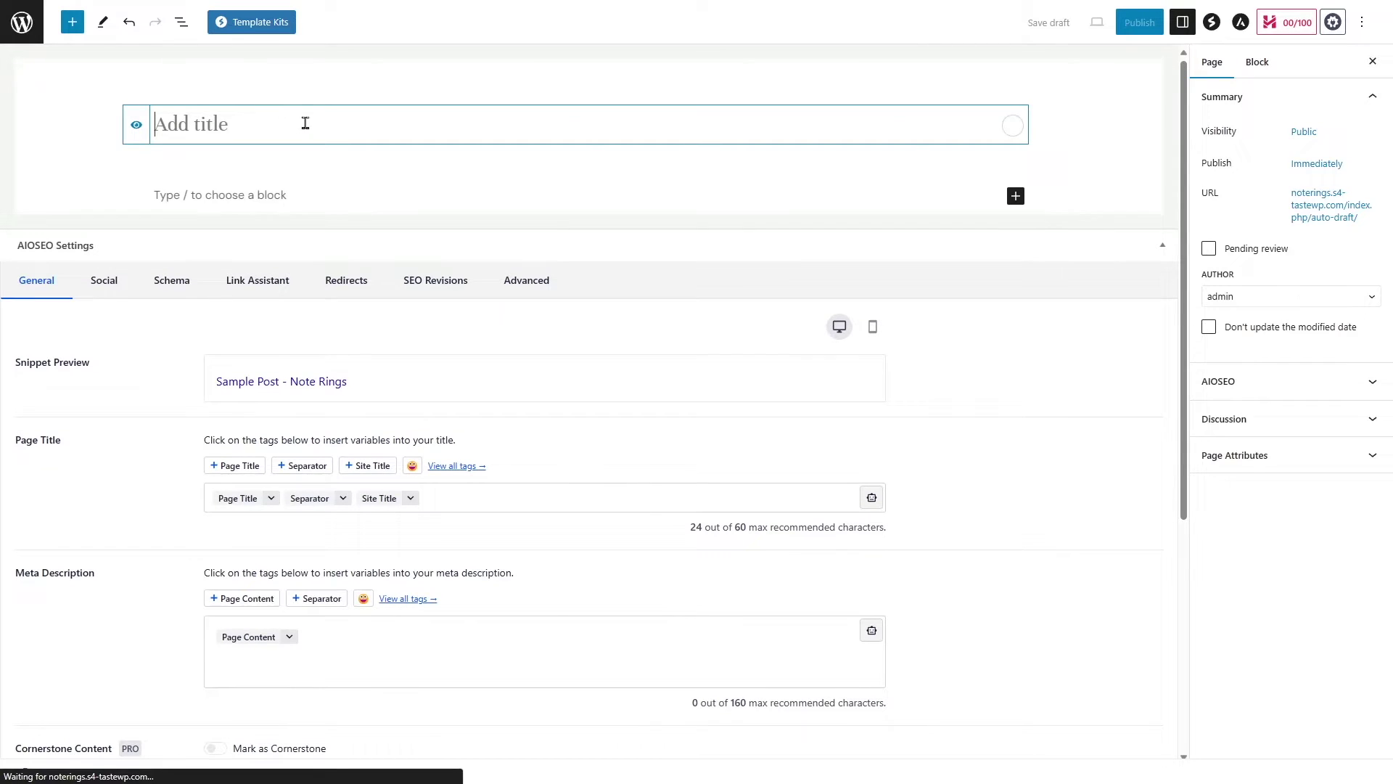
type("HTML Sitemap")
left_click(342, 190)
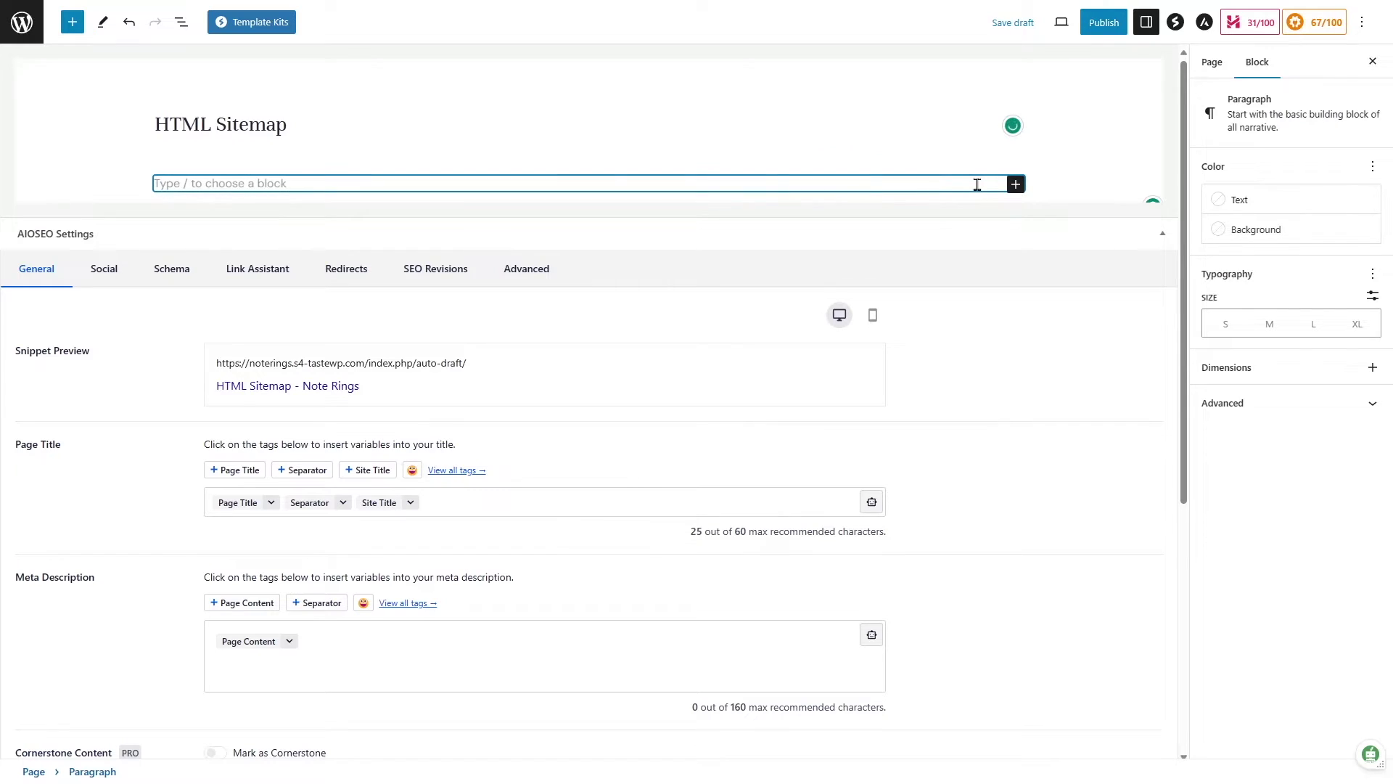
left_click(1016, 185)
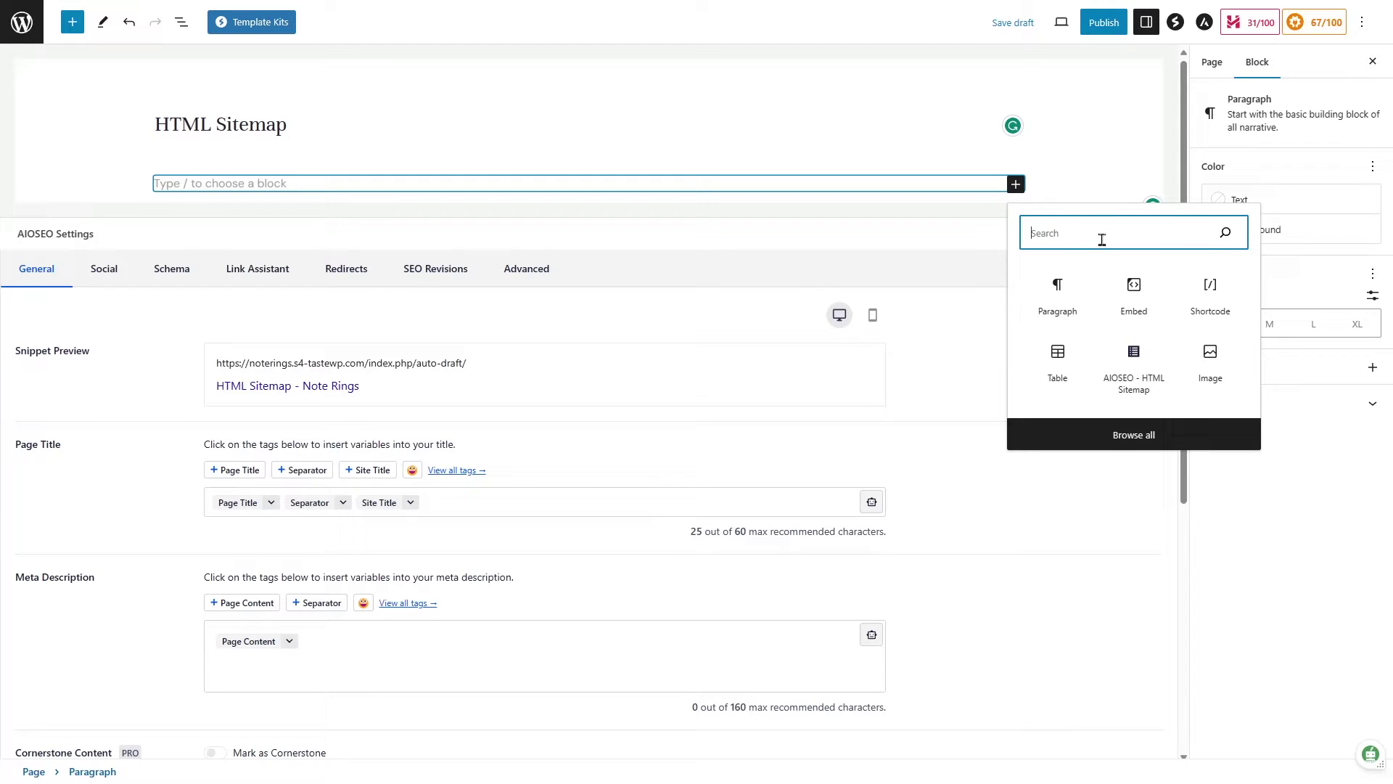
type("html sitemap")
left_click(1048, 308)
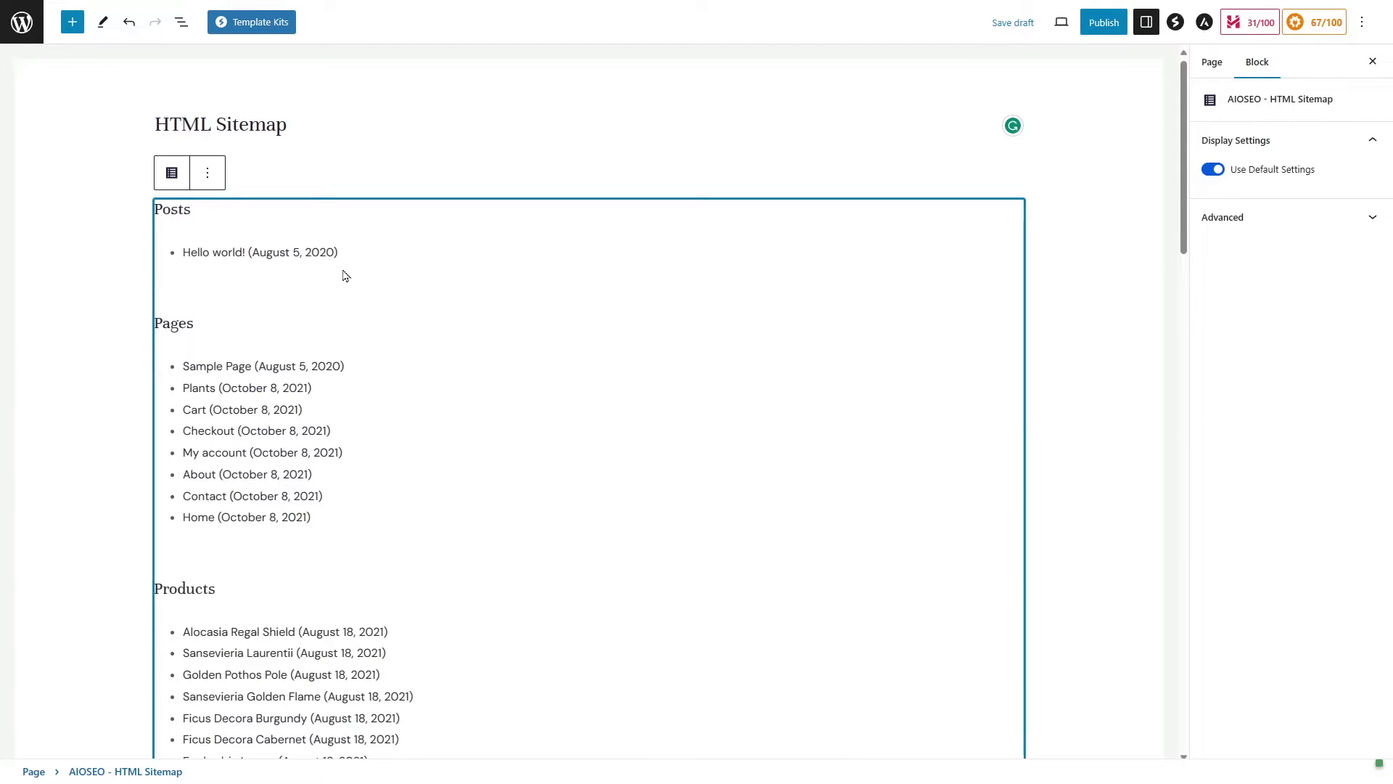
Step: Publish the HTML Sitemap page and scroll through it live
left_click(1114, 32)
left_click(1242, 23)
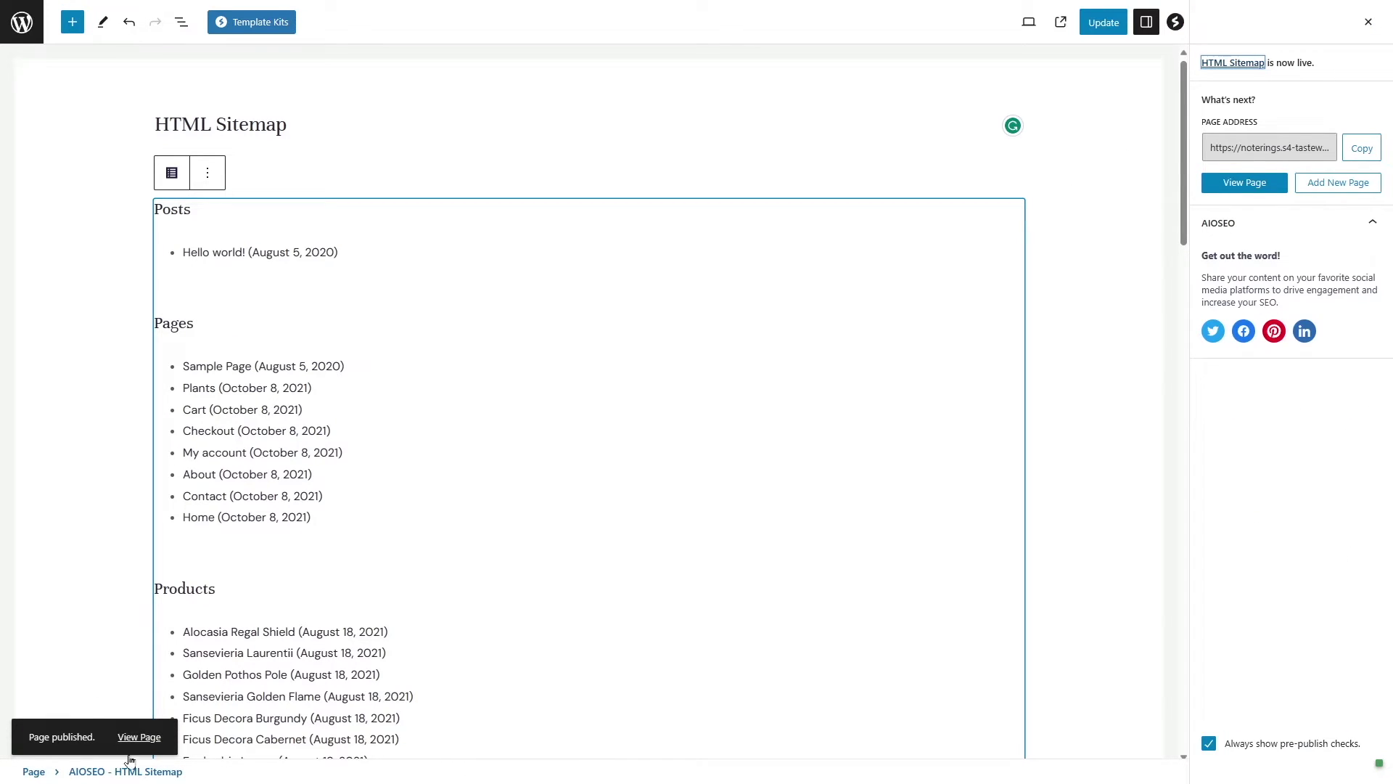
left_click(144, 746)
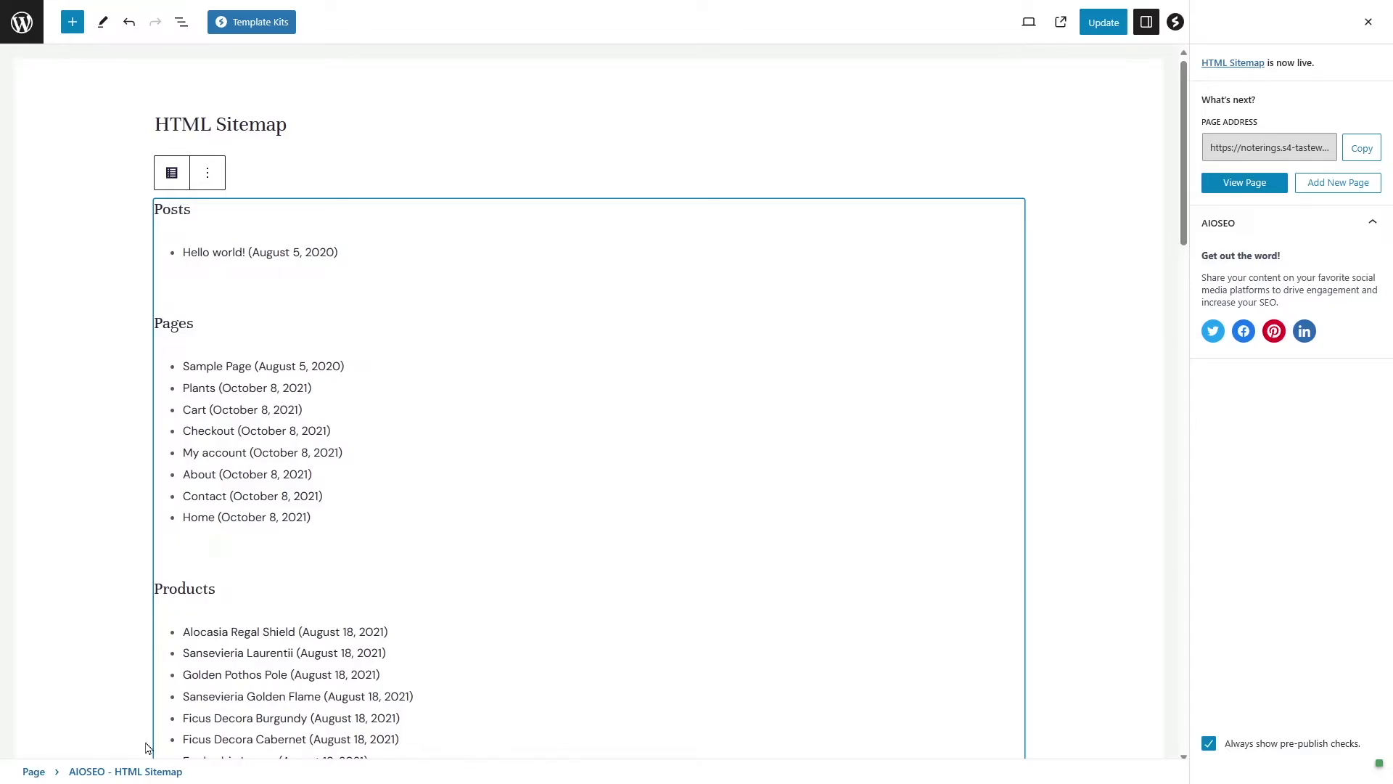
scroll(442, 348, "down", 13)
scroll(476, 472, "up", 13)
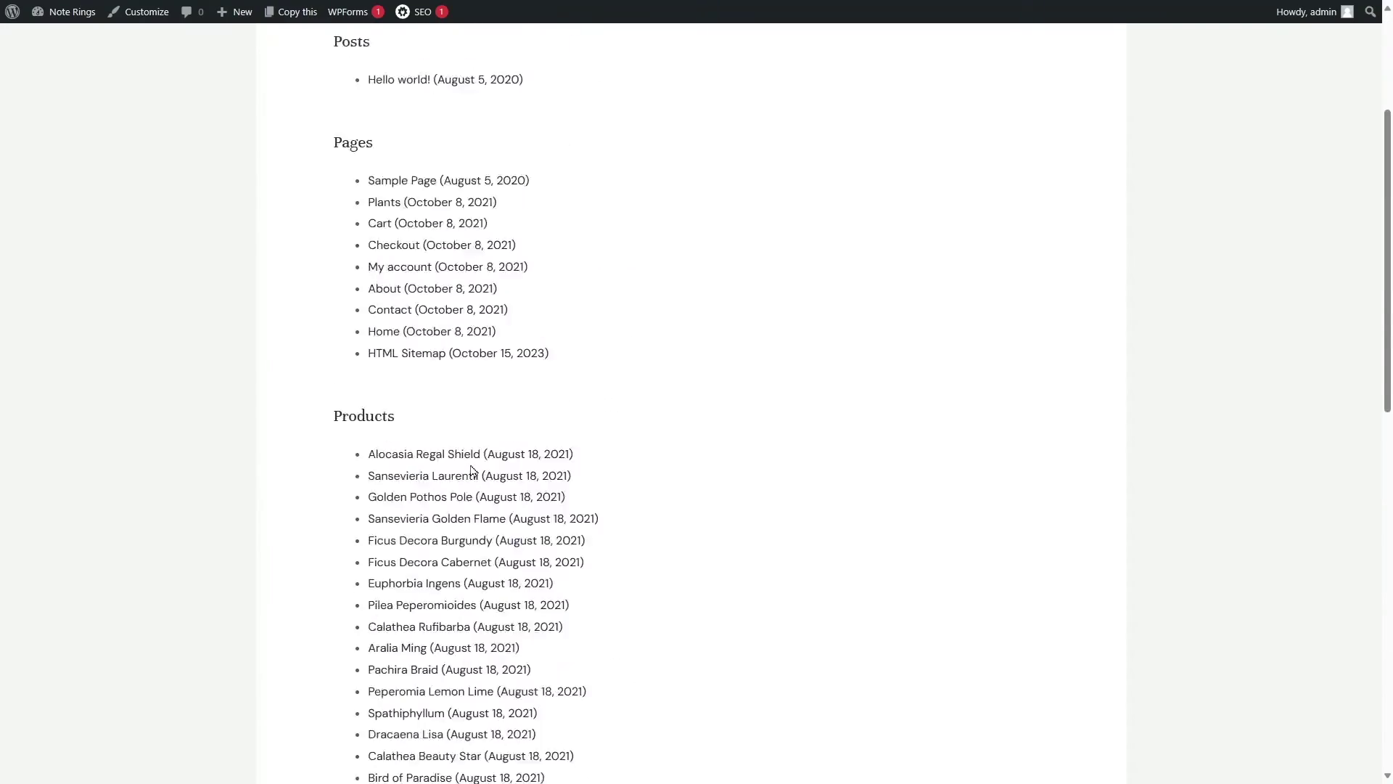
scroll(464, 334, "down", 13)
scroll(464, 334, "up", 13)
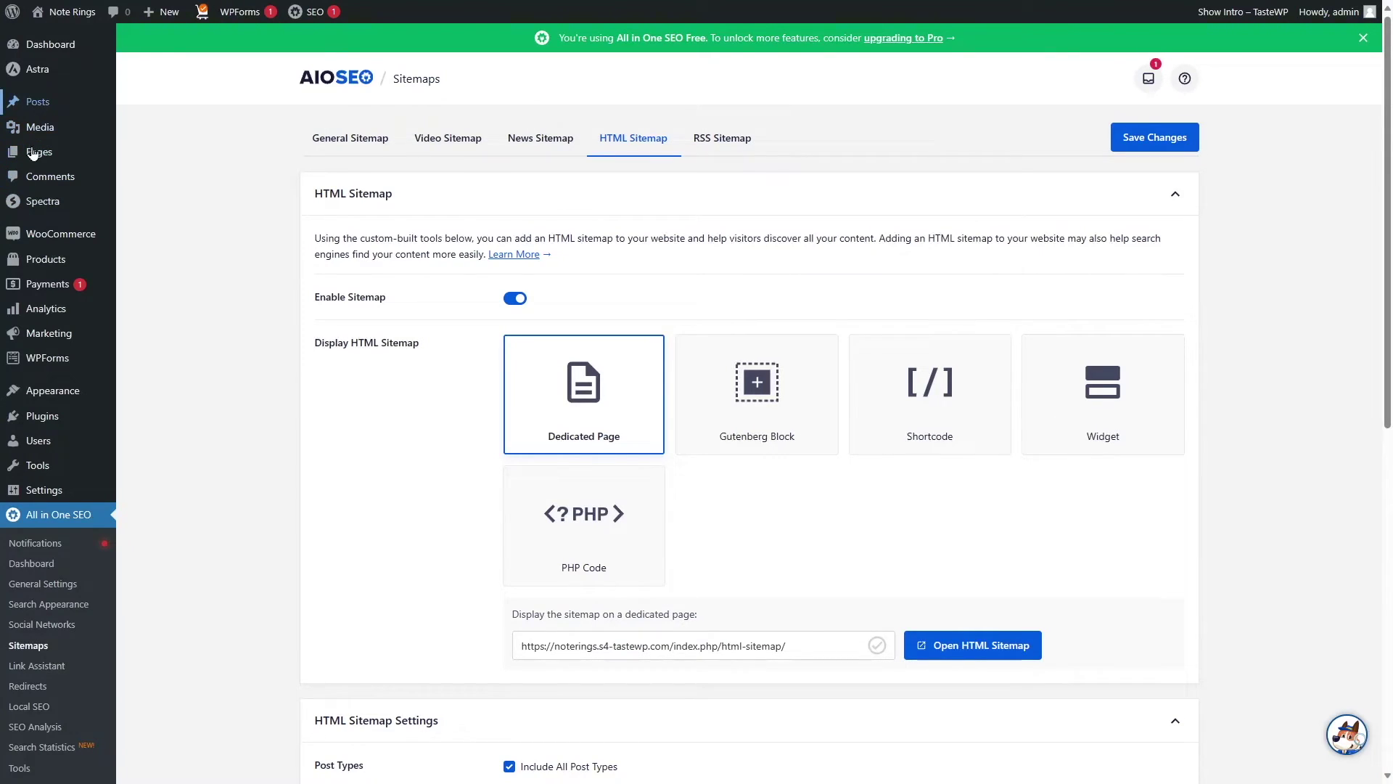
Step: Publish a new empty page titled 'HTML Sitemap' and copy its page address
mouse_move(87, 153)
left_click(168, 184)
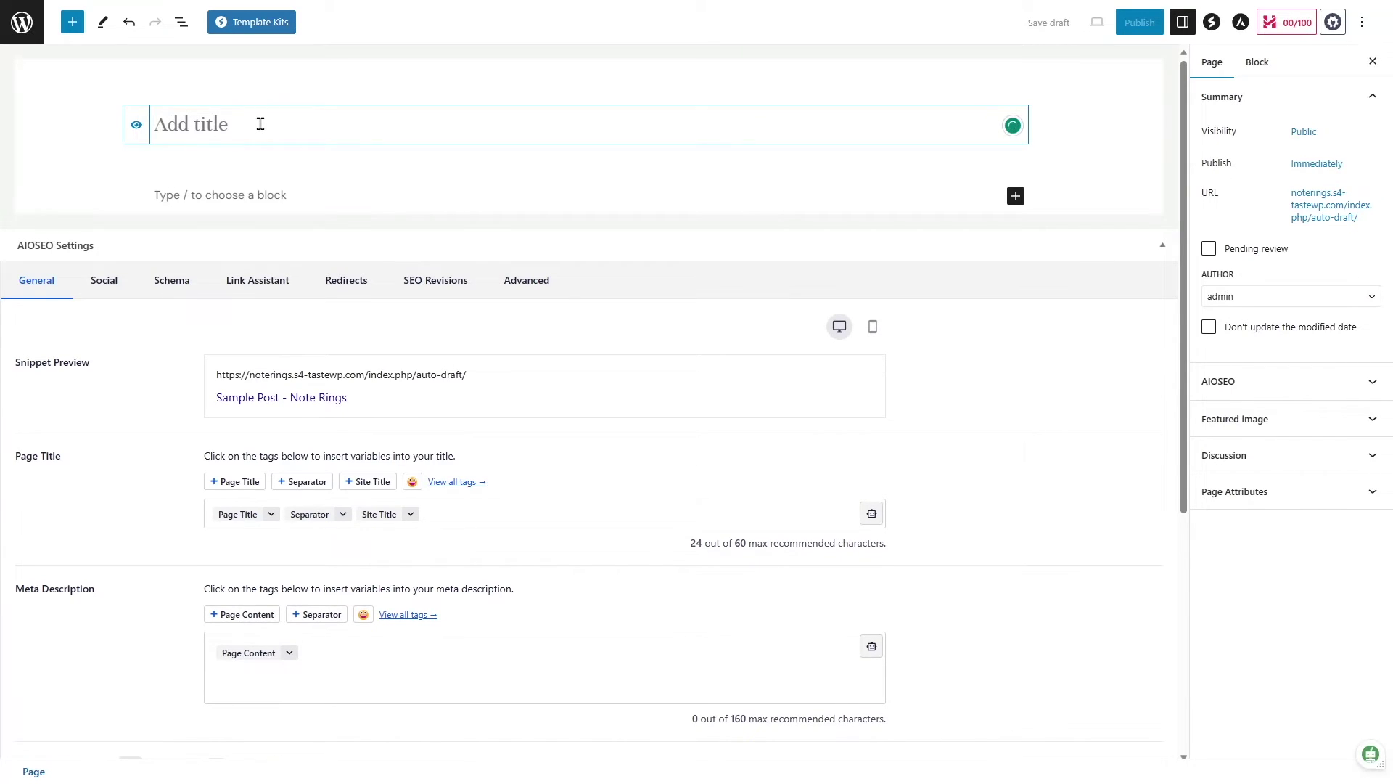
type("HTML Sitemap")
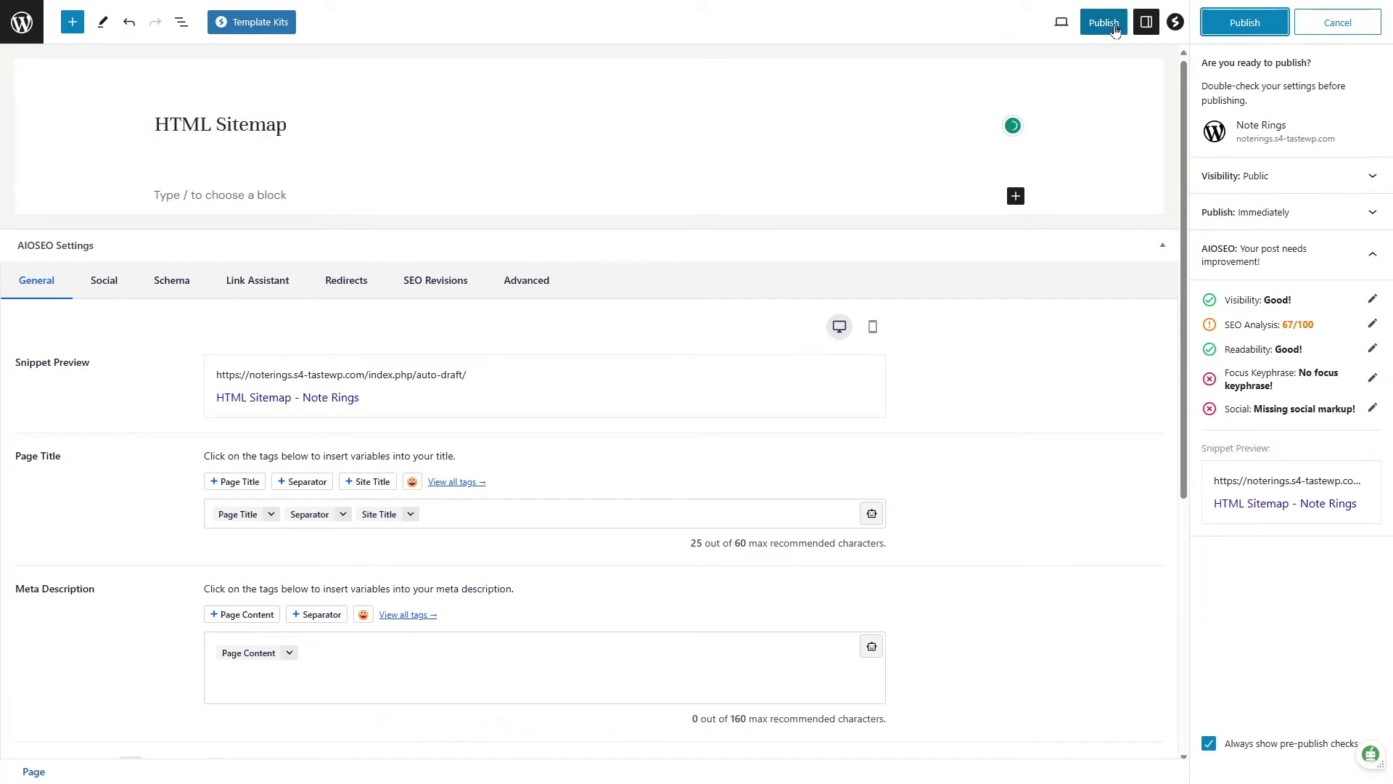
left_click(1244, 23)
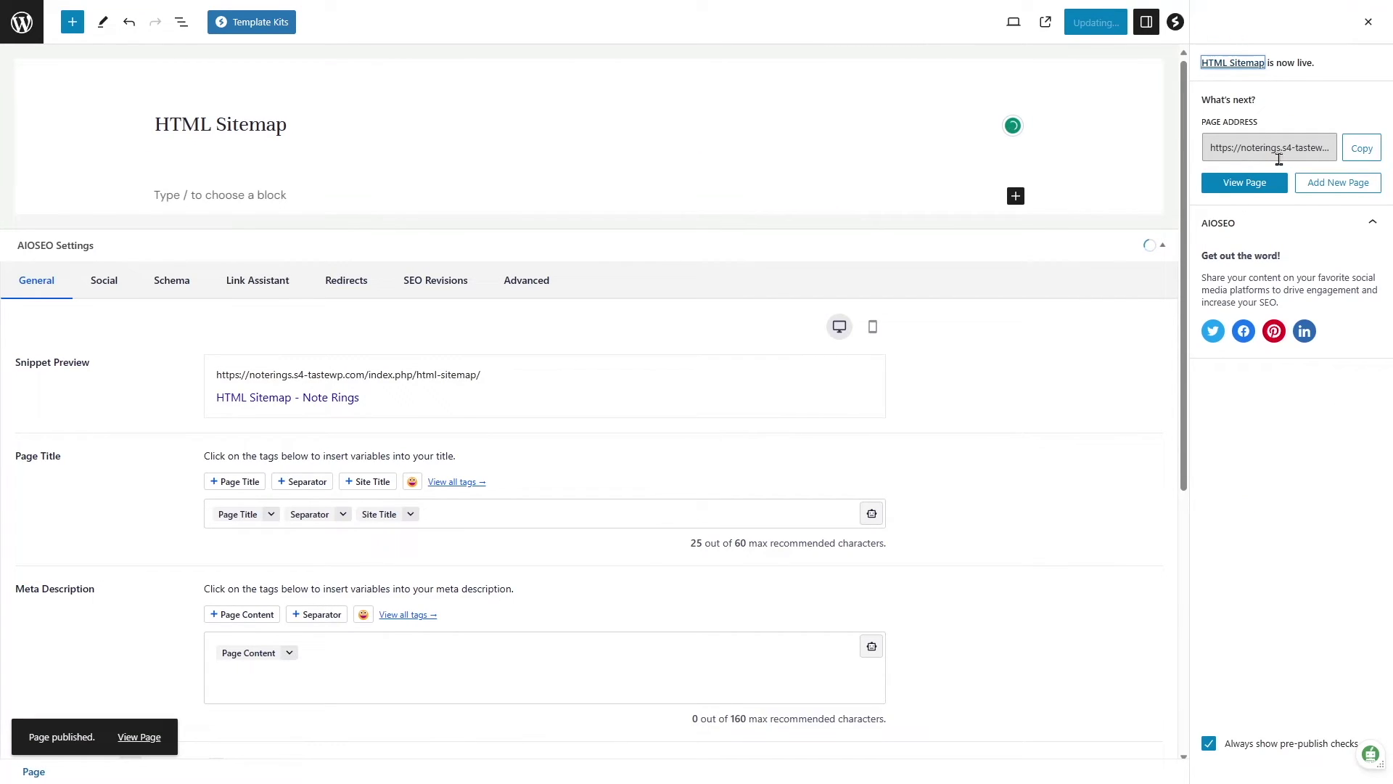
left_click(1361, 148)
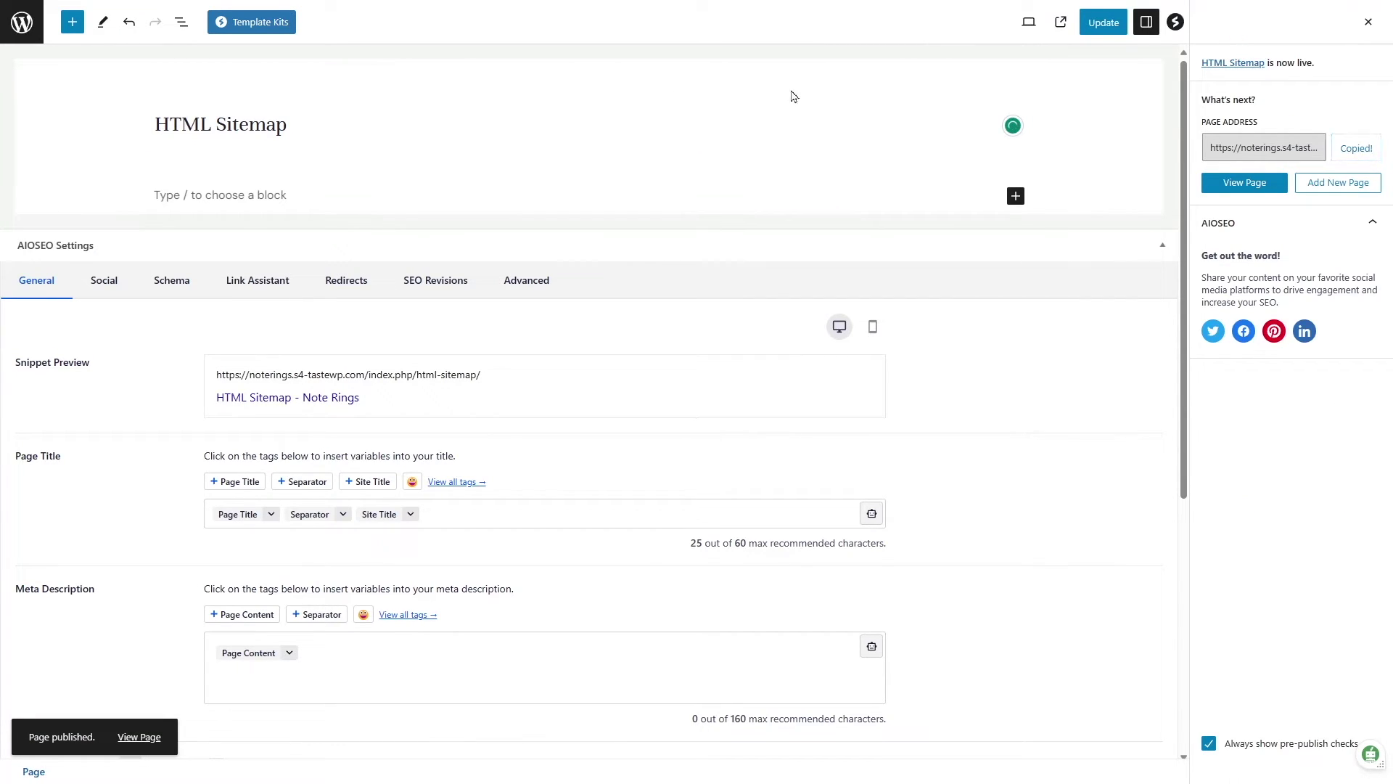
Step: Leave the editor and go to All in One SEO's Sitemaps settings
left_click(29, 27)
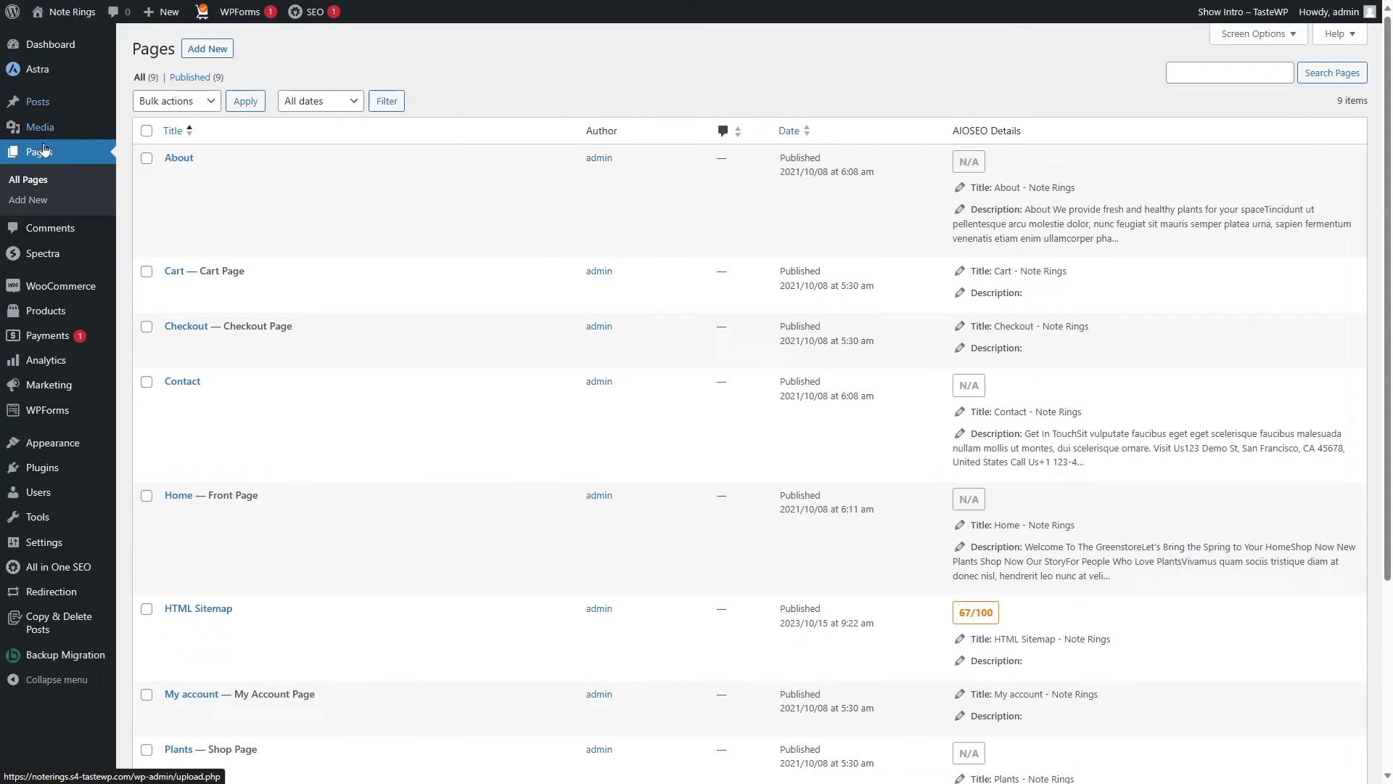
mouse_move(54, 571)
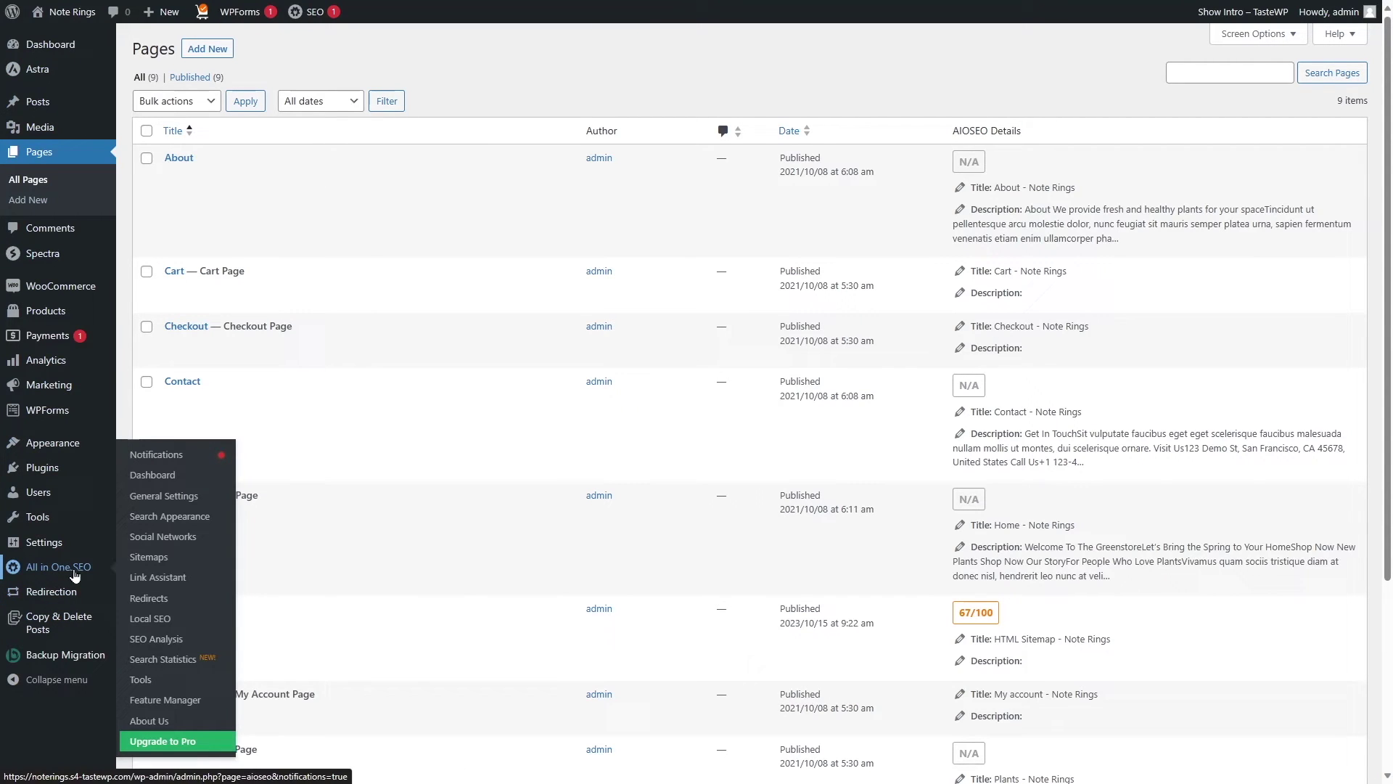
left_click(164, 560)
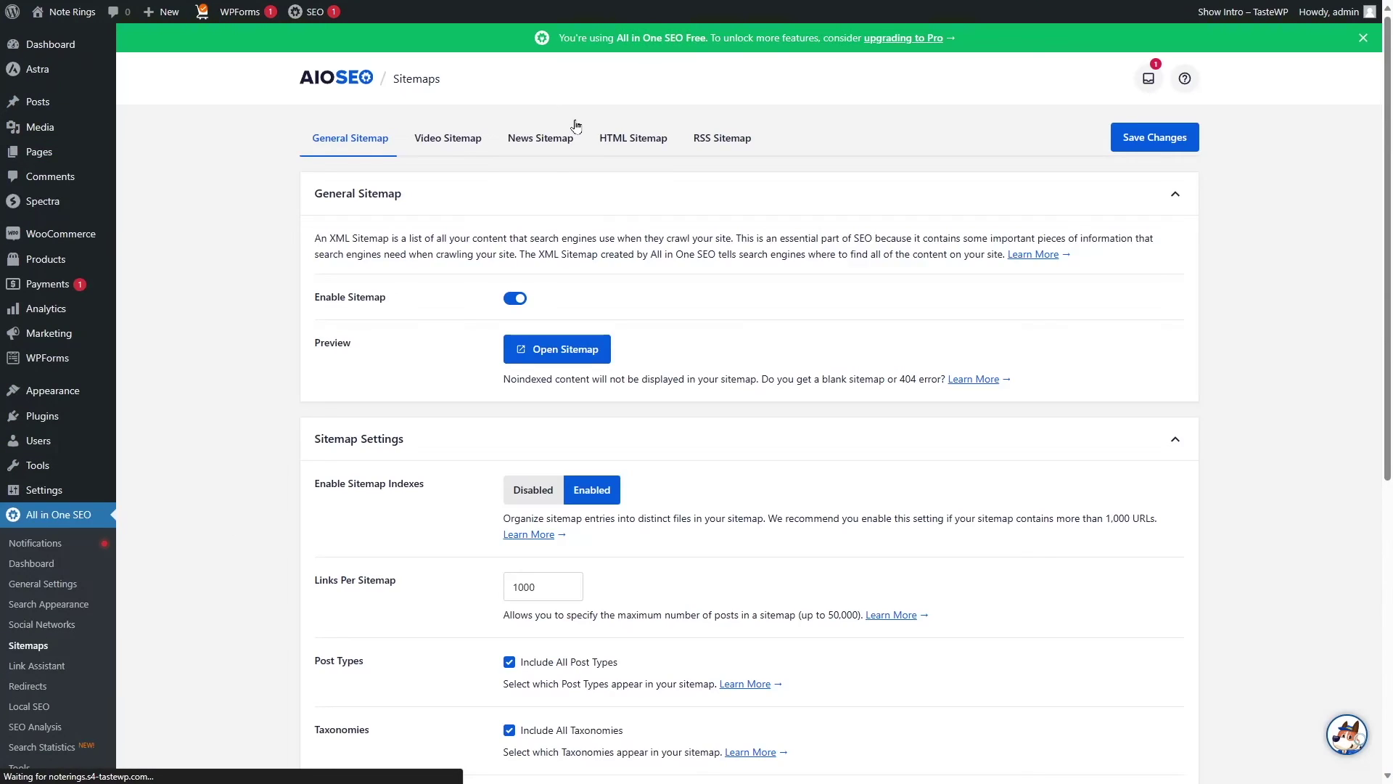
Step: On the HTML Sitemap tab, check the dedicated page URL and keep all taxonomies included
left_click(642, 137)
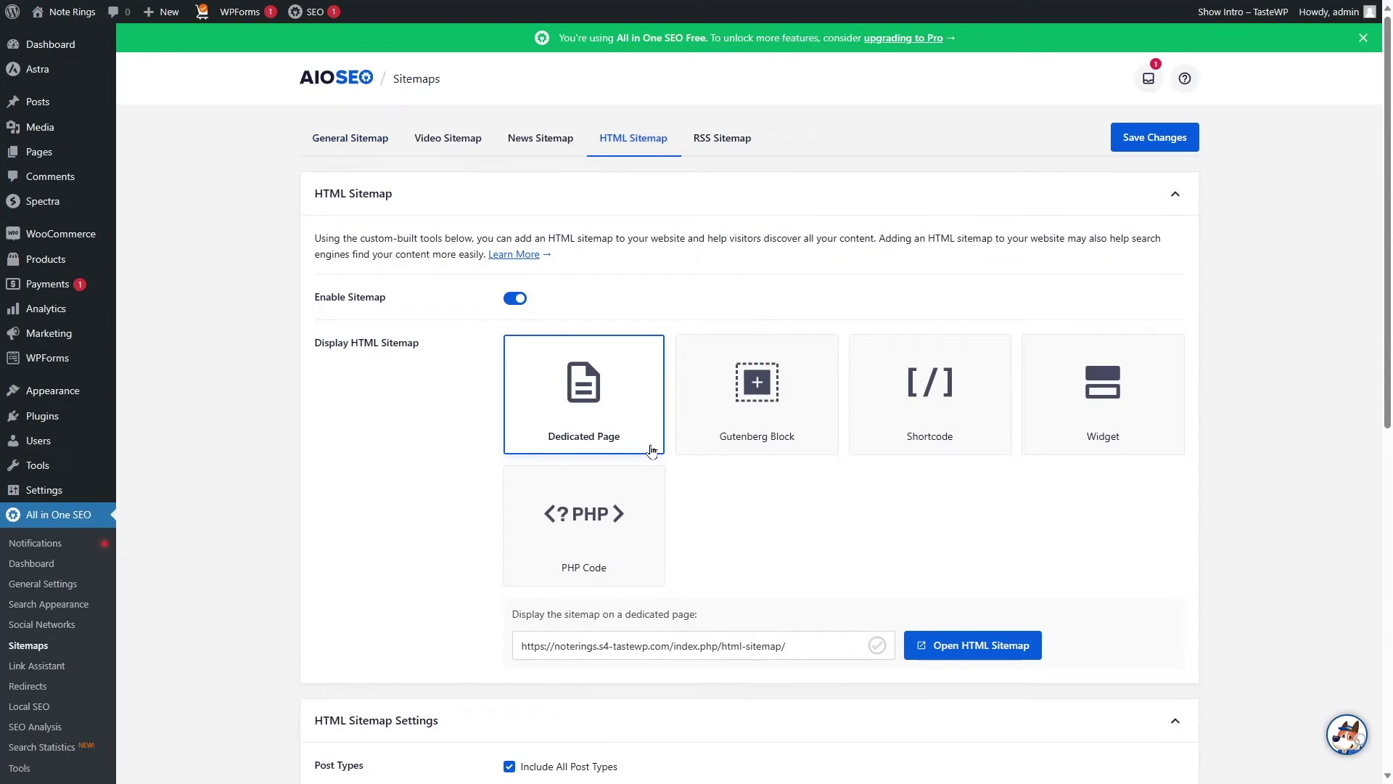
triple_click(782, 653)
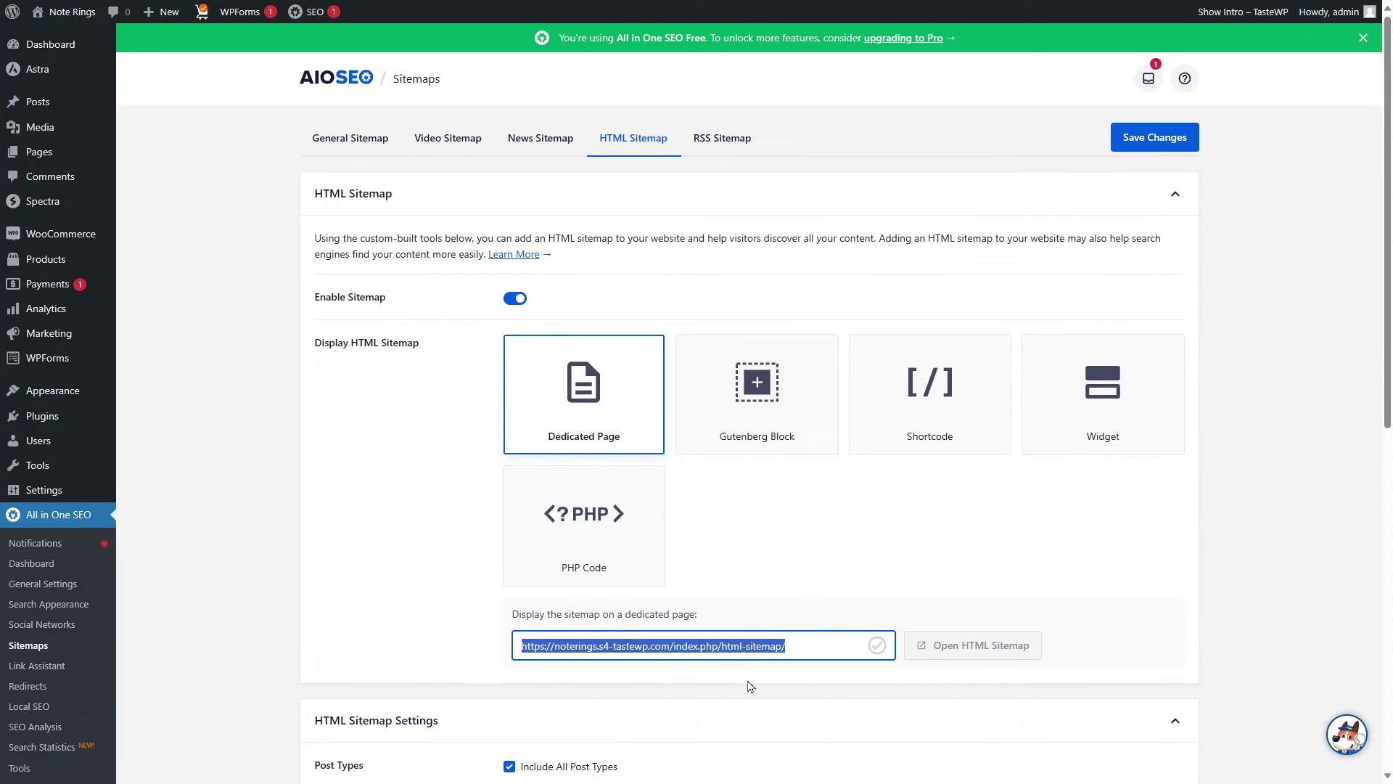
left_click(1258, 521)
scroll(958, 432, "down", 5)
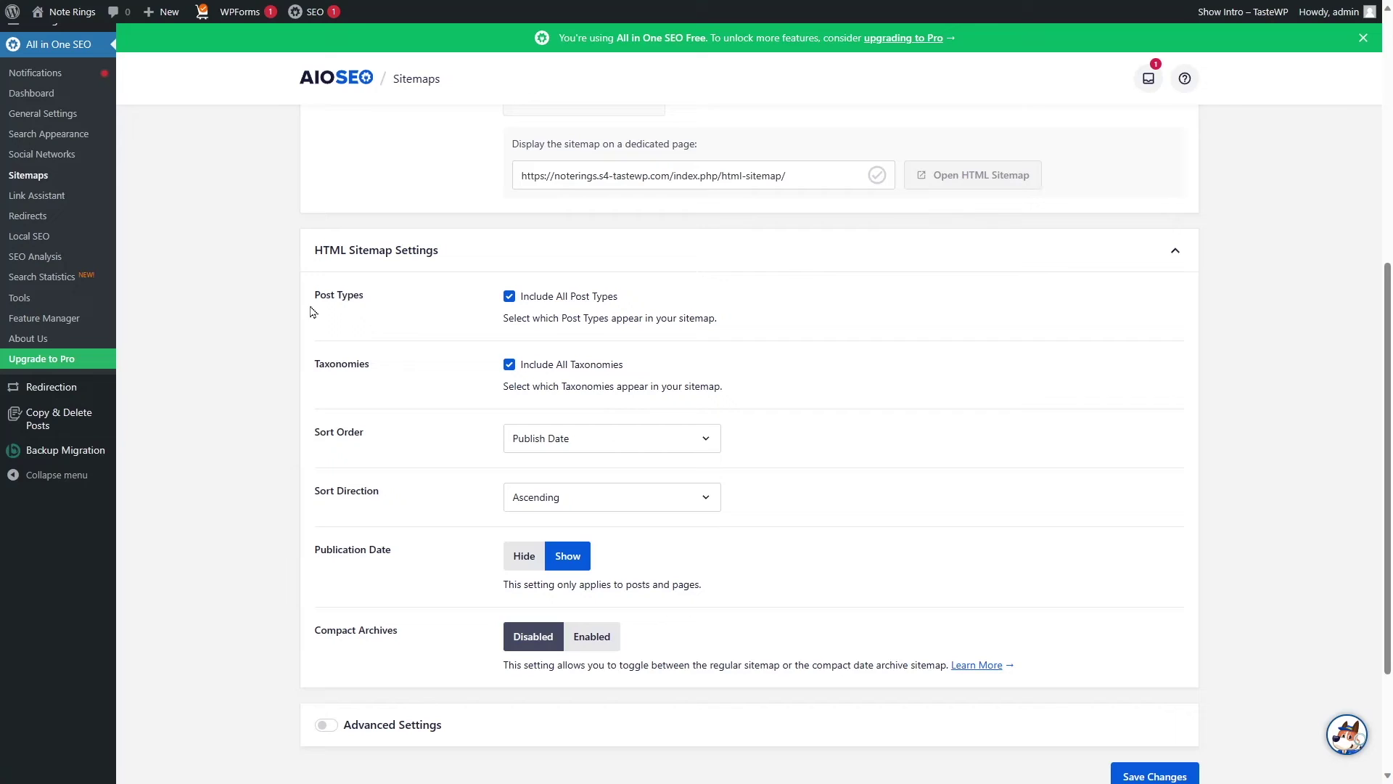
left_click(551, 365)
left_click(545, 372)
left_click(509, 369)
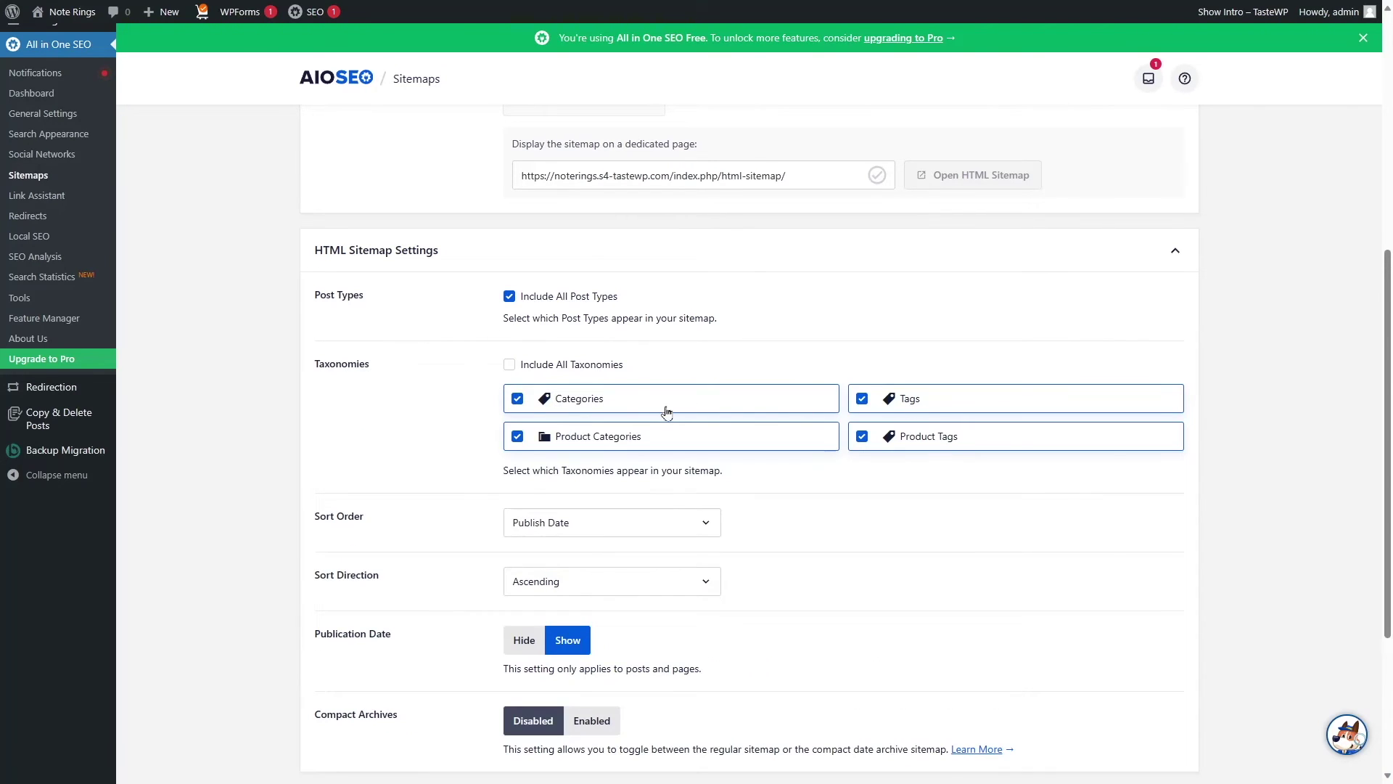
left_click(522, 372)
scroll(444, 442, "down", 3)
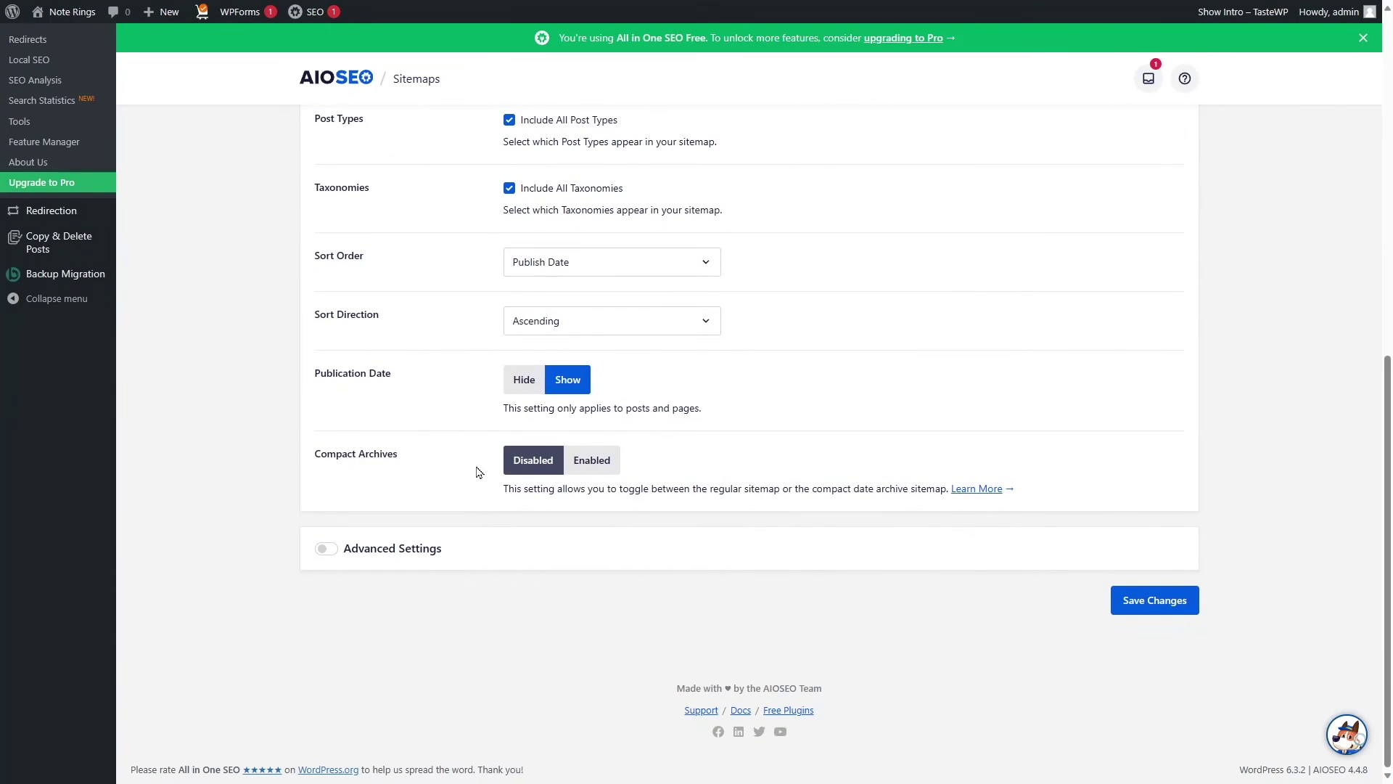
Step: Set Publication Date to Hide, save the settings, and open the live HTML sitemap
left_click(524, 380)
left_click(568, 379)
left_click(525, 382)
left_click(1169, 606)
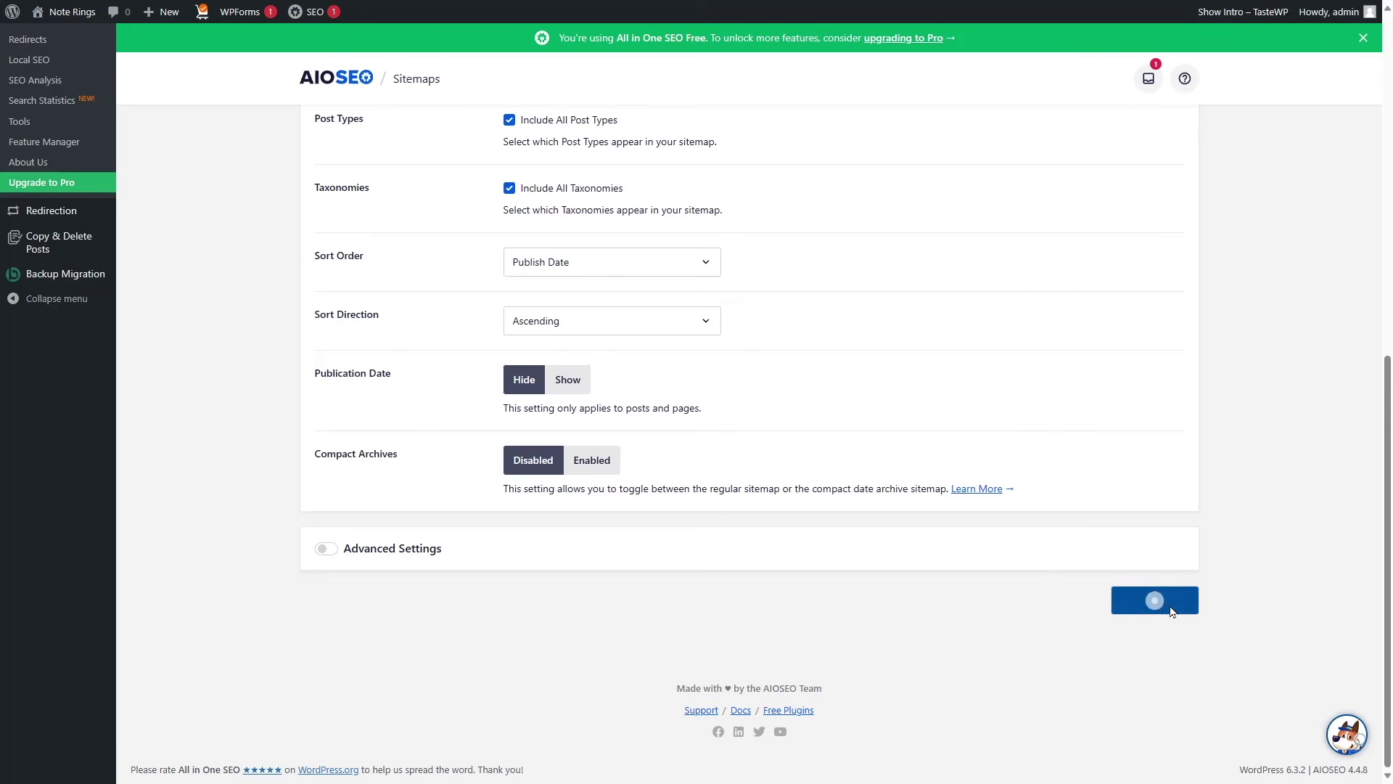
scroll(1171, 611, "up", 9)
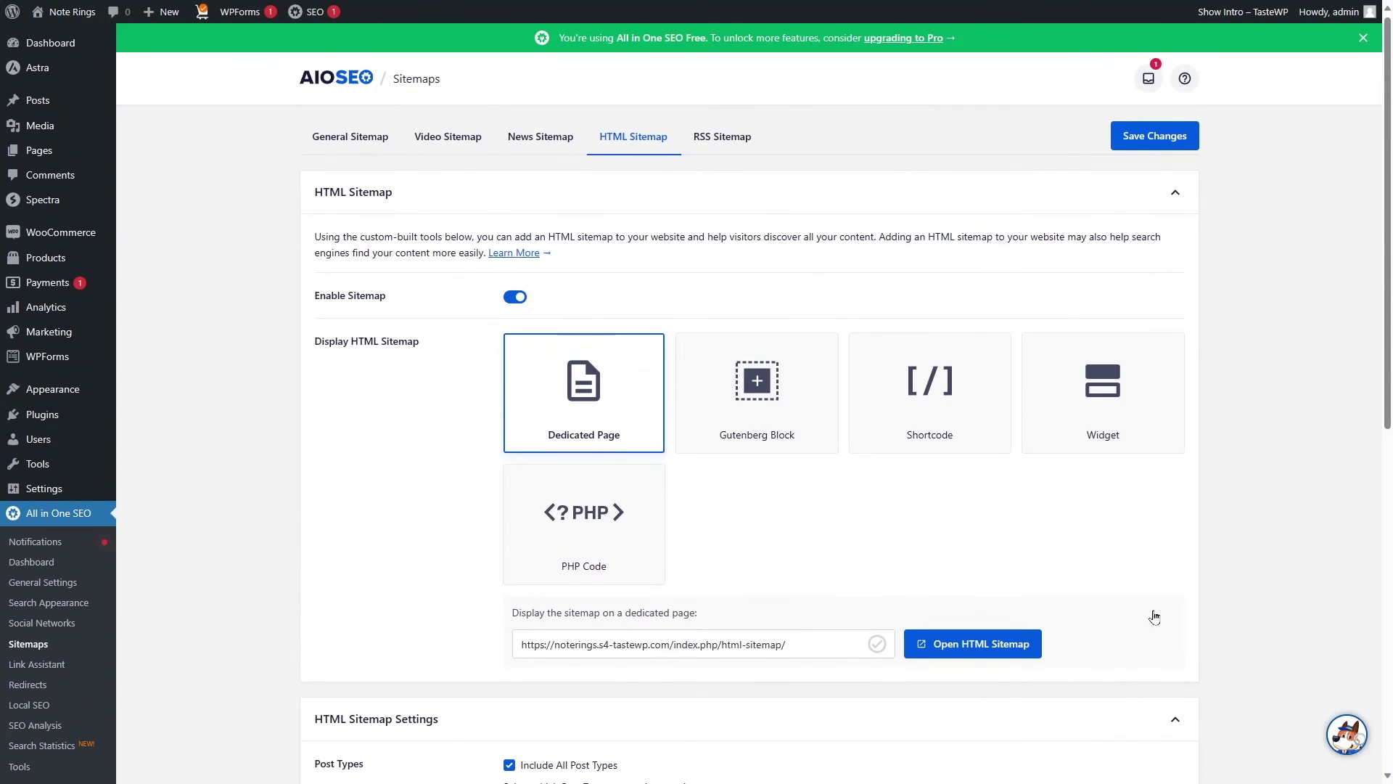
left_click(969, 647)
left_click(981, 655)
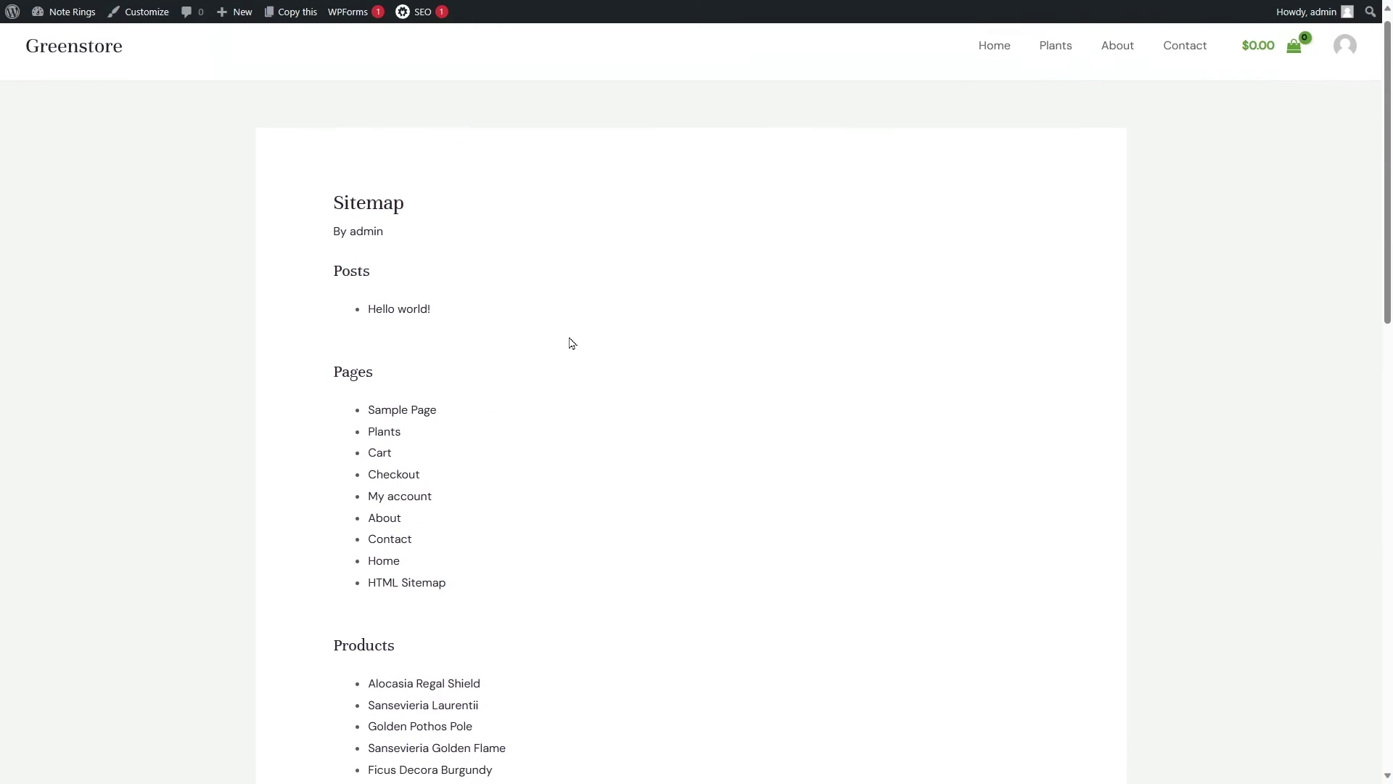